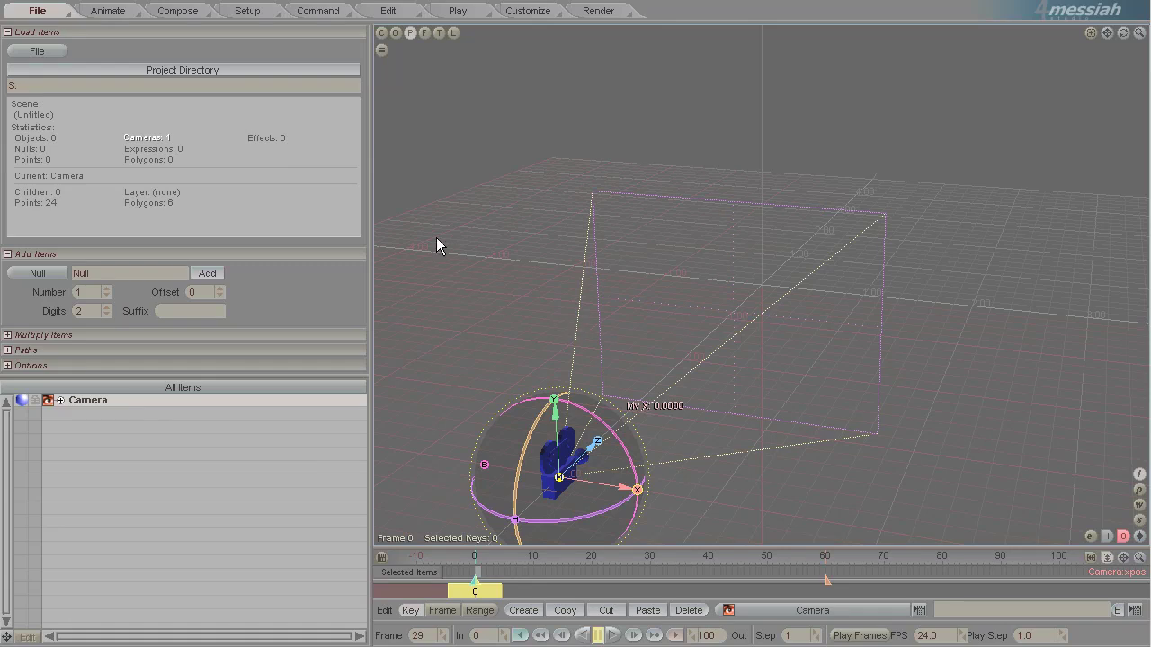
Load the BounceBall.obj object into the empty scene
{"action": "left_click", "coordinate": [41, 54]}
{"action": "left_click", "coordinate": [41, 78]}
{"action": "left_click", "coordinate": [133, 64]}
{"action": "left_click", "coordinate": [460, 326]}
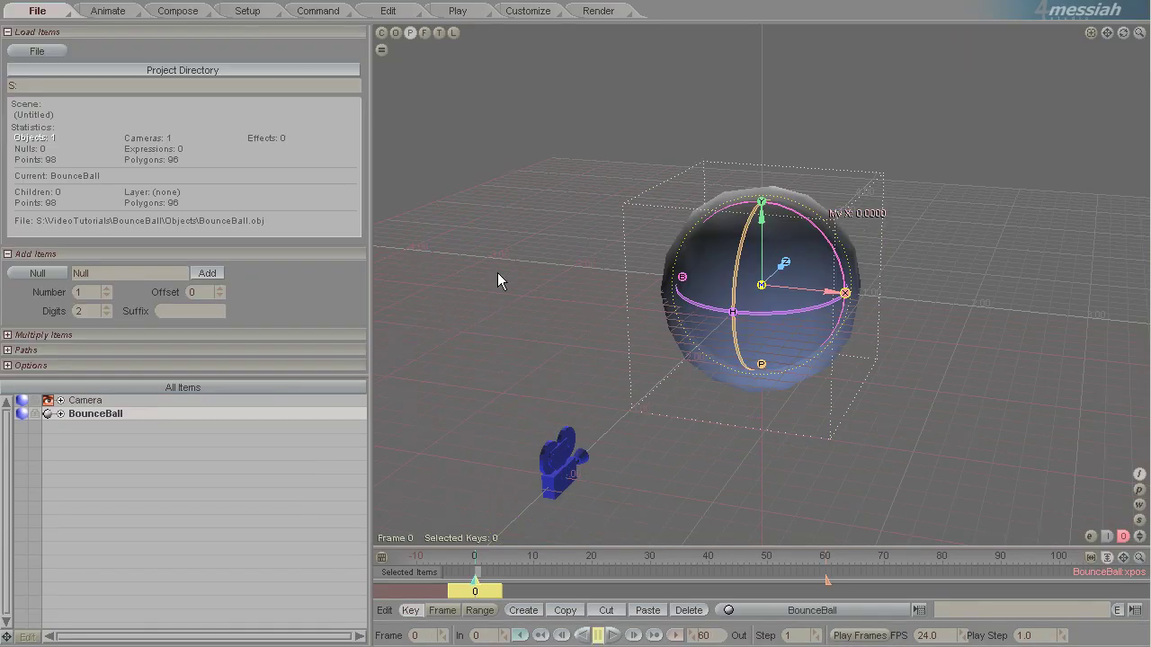
Look through the Camera, pull it back along Z and raise it to about 5.9 on Y so the ball sits low in frame
{"action": "left_click", "coordinate": [99, 403]}
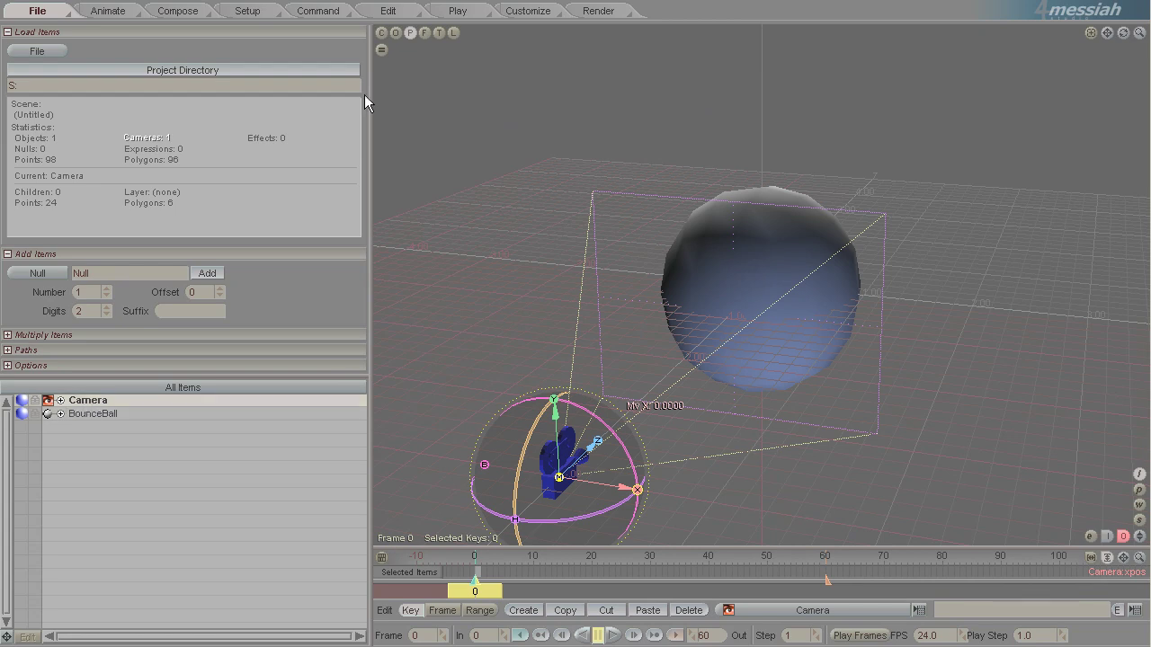
{"action": "left_click", "coordinate": [379, 34]}
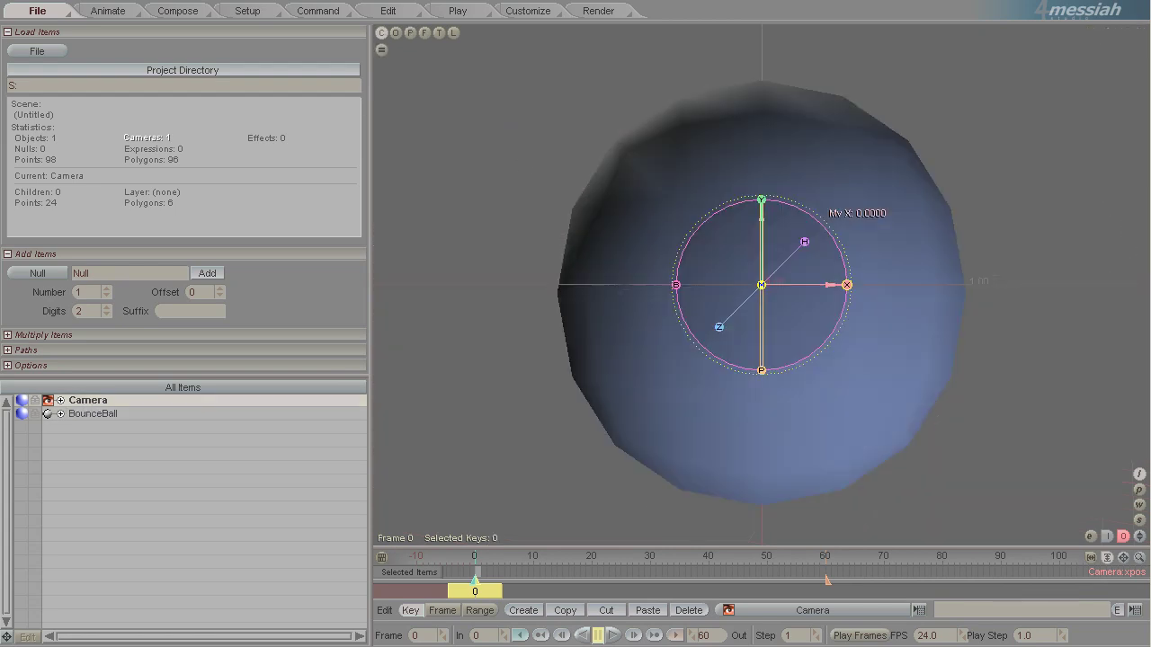
{"action": "left_click_drag", "start_coordinate": [719, 327], "coordinate": [778, 355]}
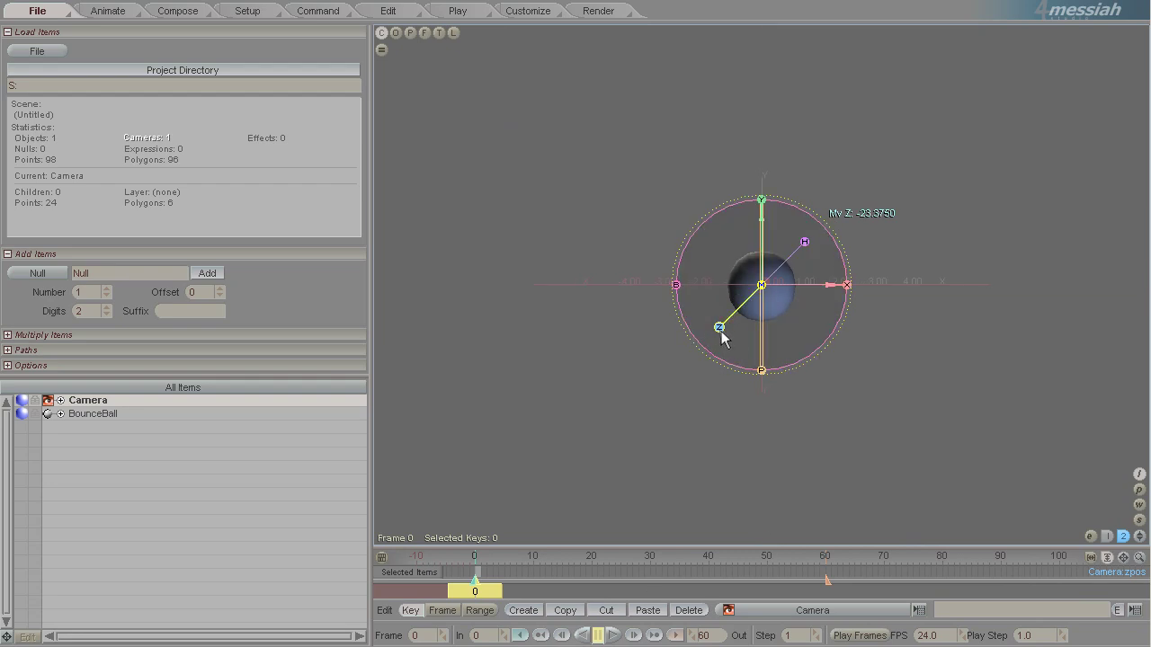
{"action": "left_click_drag", "start_coordinate": [762, 199], "coordinate": [778, 353]}
{"action": "left_click_drag", "start_coordinate": [719, 329], "coordinate": [778, 353]}
{"action": "left_click_drag", "start_coordinate": [762, 199], "coordinate": [777, 356]}
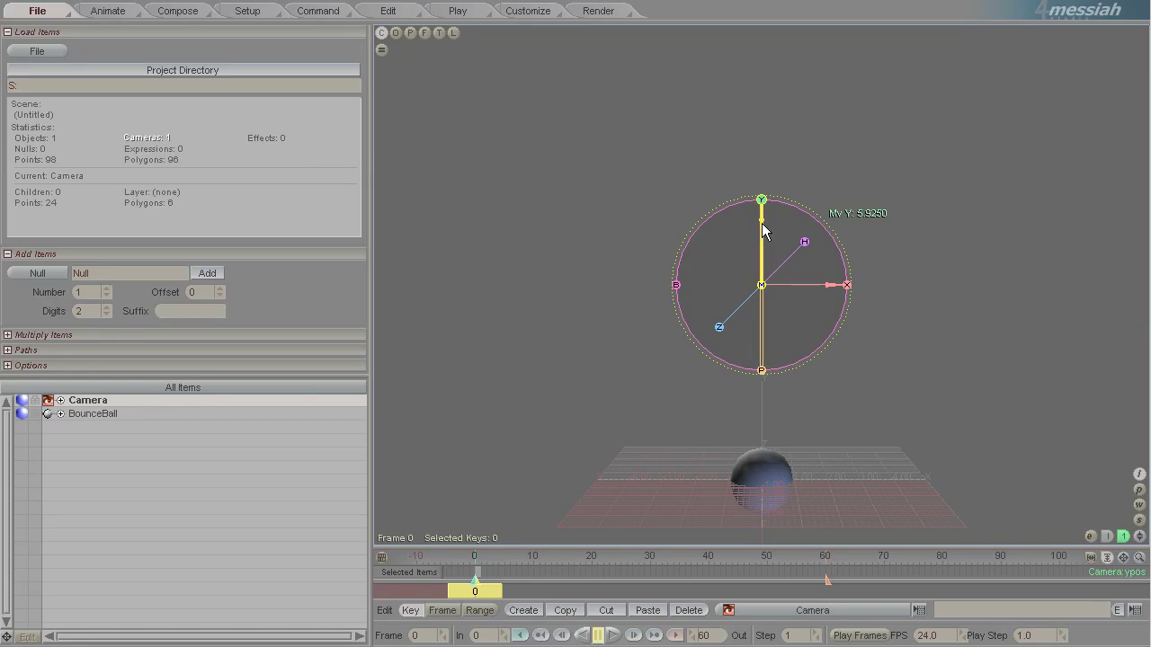
Select BounceBall, enlarge the motion graph area and extend the end of the timeline to frame 100
{"action": "left_click", "coordinate": [92, 416]}
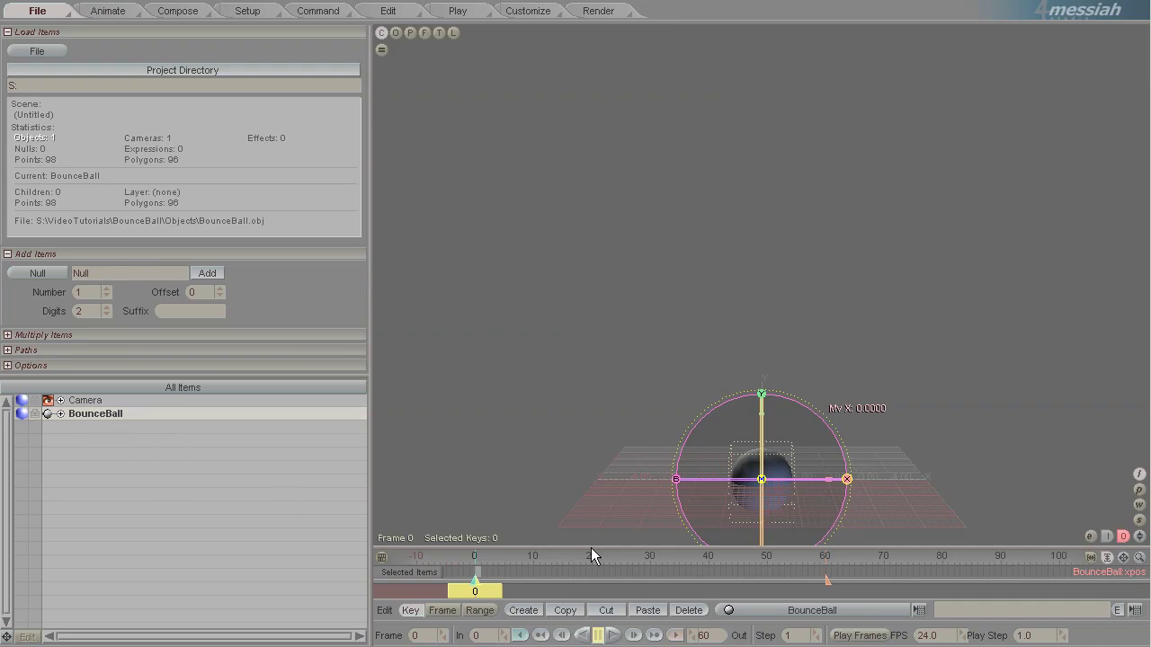
{"action": "left_click_drag", "start_coordinate": [591, 548], "coordinate": [586, 405]}
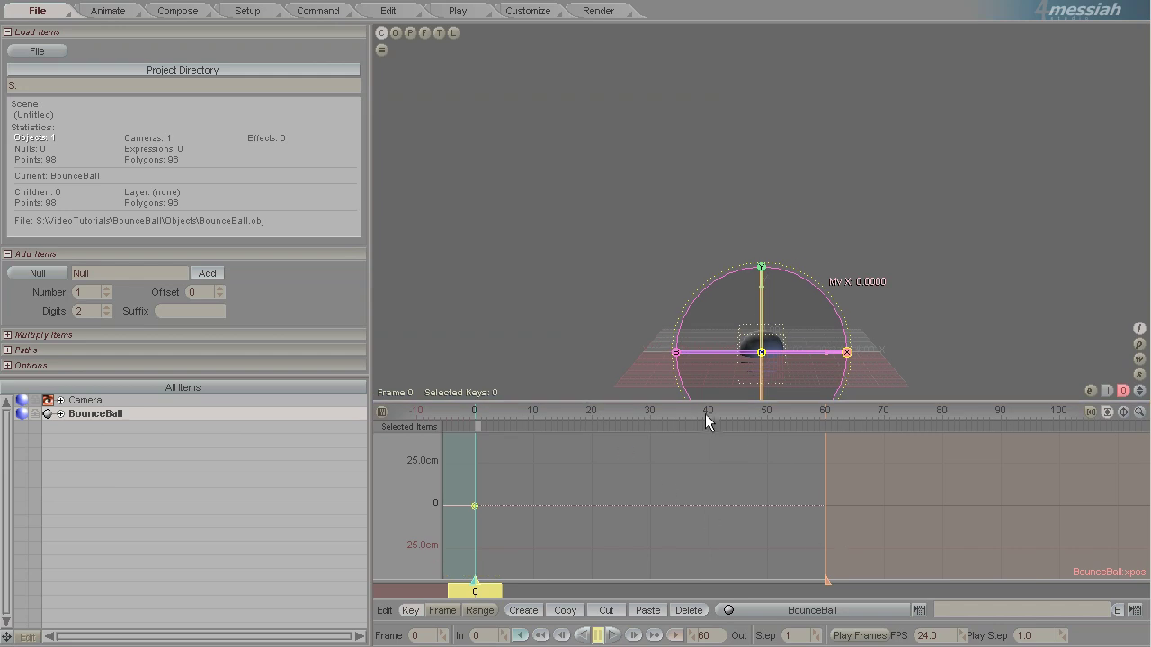
{"action": "mouse_move", "coordinate": [706, 403]}
{"action": "left_mouse_down"}
{"action": "mouse_move", "coordinate": [705, 615]}
{"action": "mouse_move", "coordinate": [703, 513]}
{"action": "mouse_move", "coordinate": [708, 537]}
{"action": "left_mouse_up"}
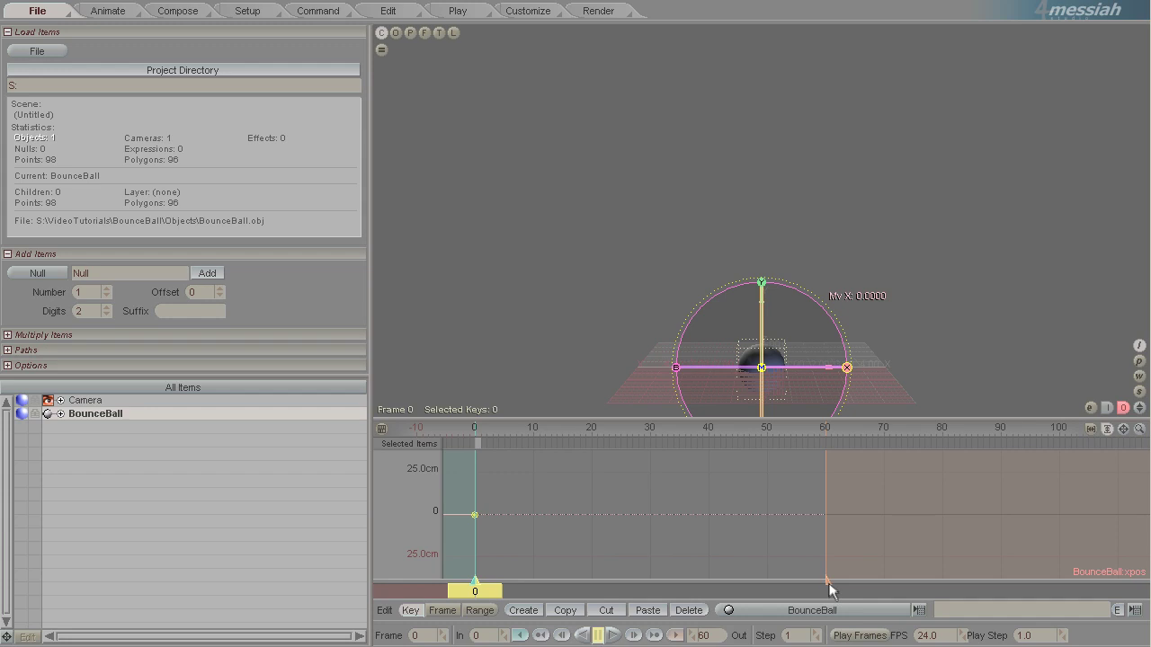
{"action": "left_click_drag", "start_coordinate": [827, 582], "coordinate": [1061, 582]}
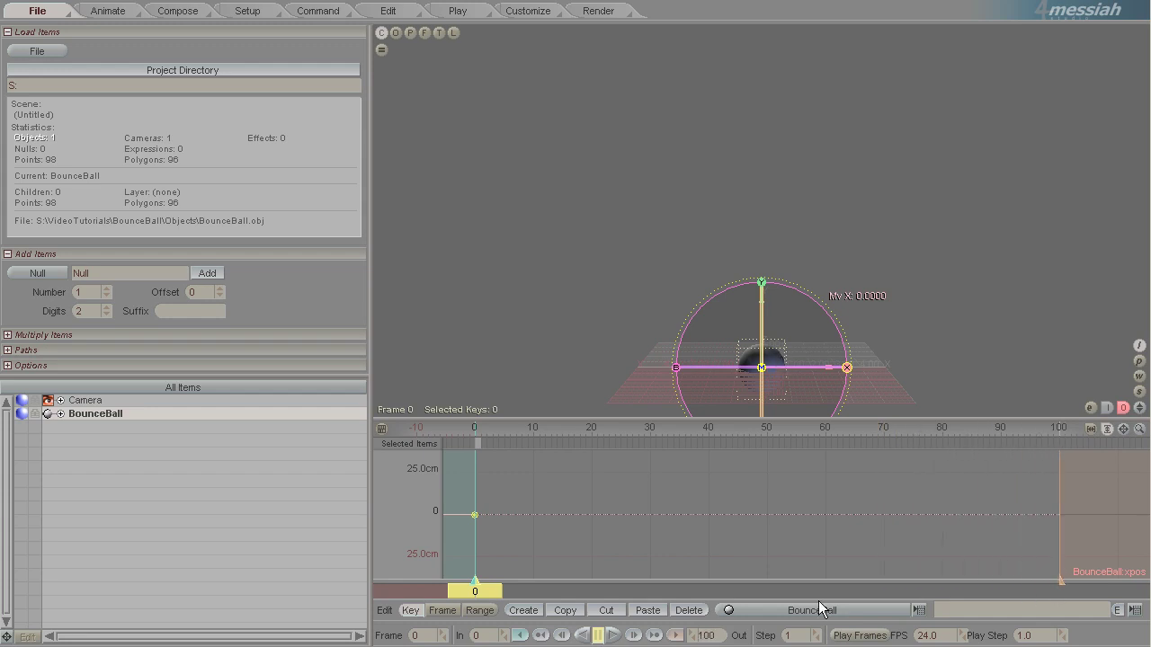
{"action": "left_click", "coordinate": [719, 638]}
{"action": "left_click_drag", "start_coordinate": [712, 420], "coordinate": [717, 439]}
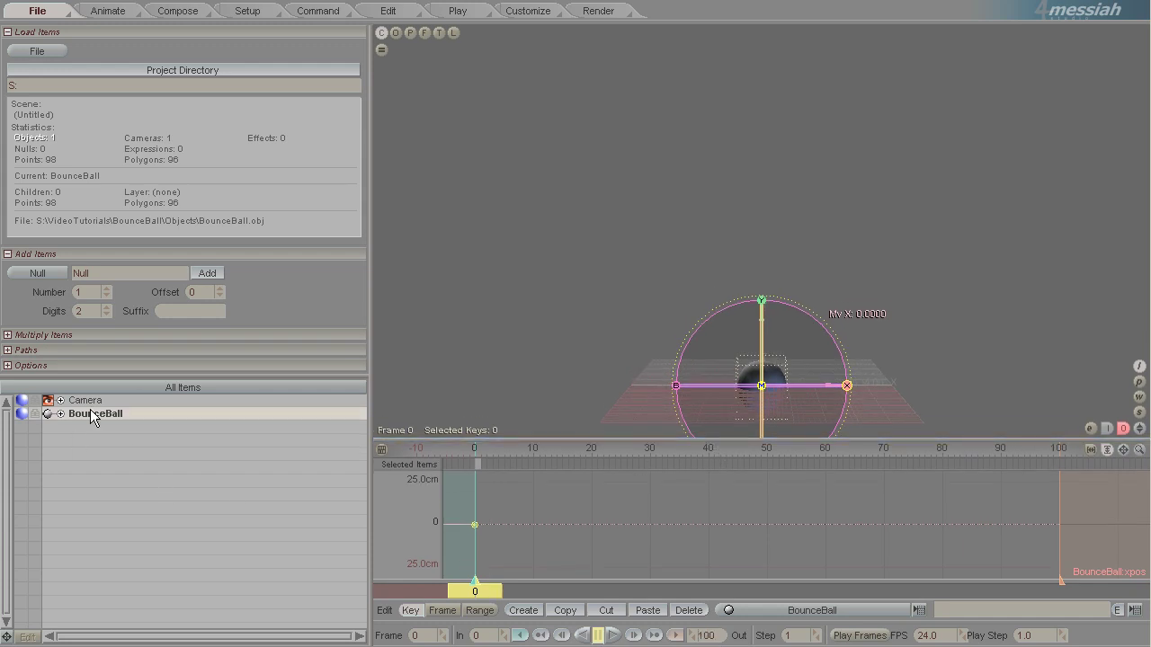
Raise BounceBall along Y to about 12 m at frame 0
{"action": "left_click_drag", "start_coordinate": [762, 299], "coordinate": [763, 7]}
{"action": "left_click_drag", "start_coordinate": [778, 354], "coordinate": [788, 5]}
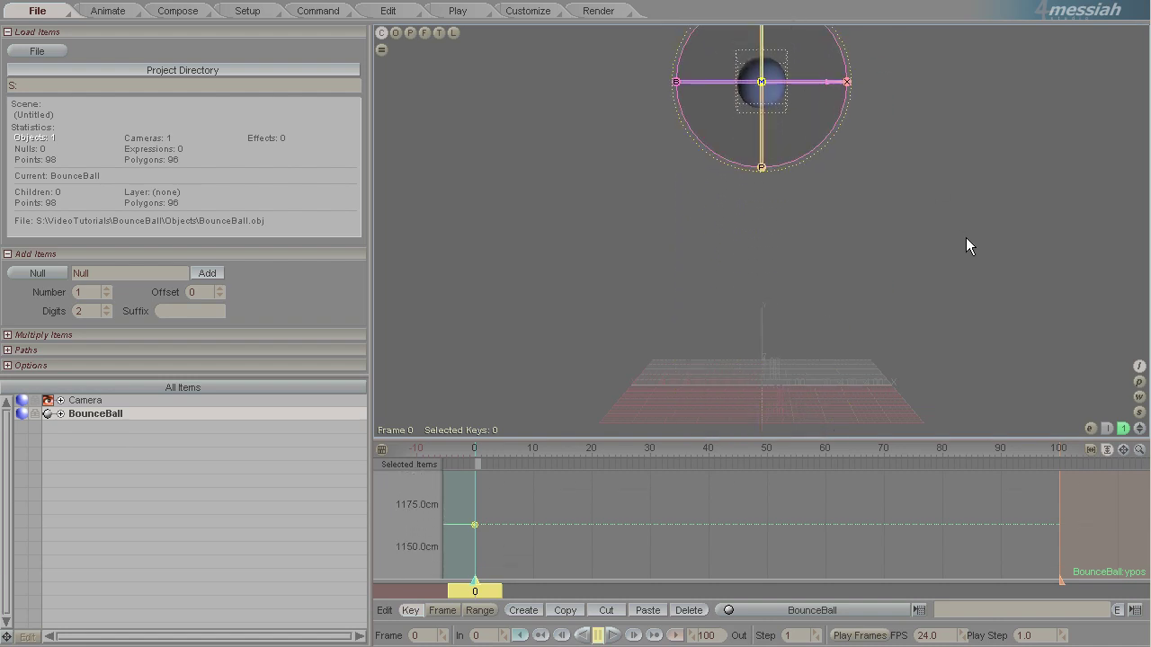
{"action": "left_click_drag", "start_coordinate": [778, 353], "coordinate": [778, 354]}
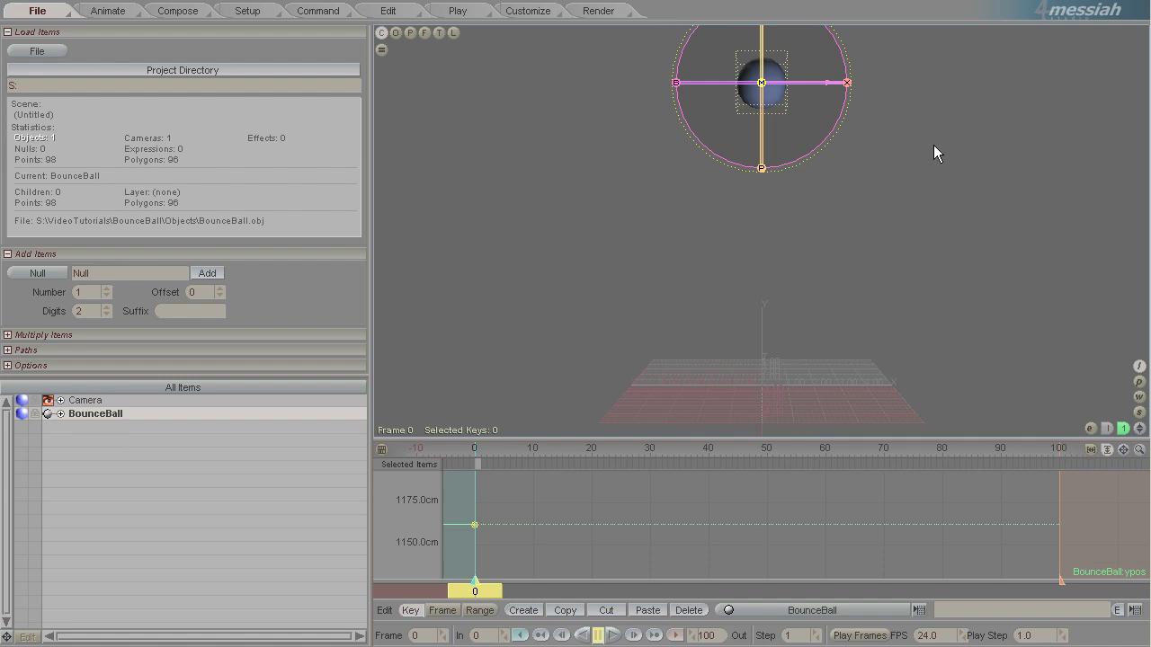
{"action": "left_click_drag", "start_coordinate": [778, 354], "coordinate": [941, 113]}
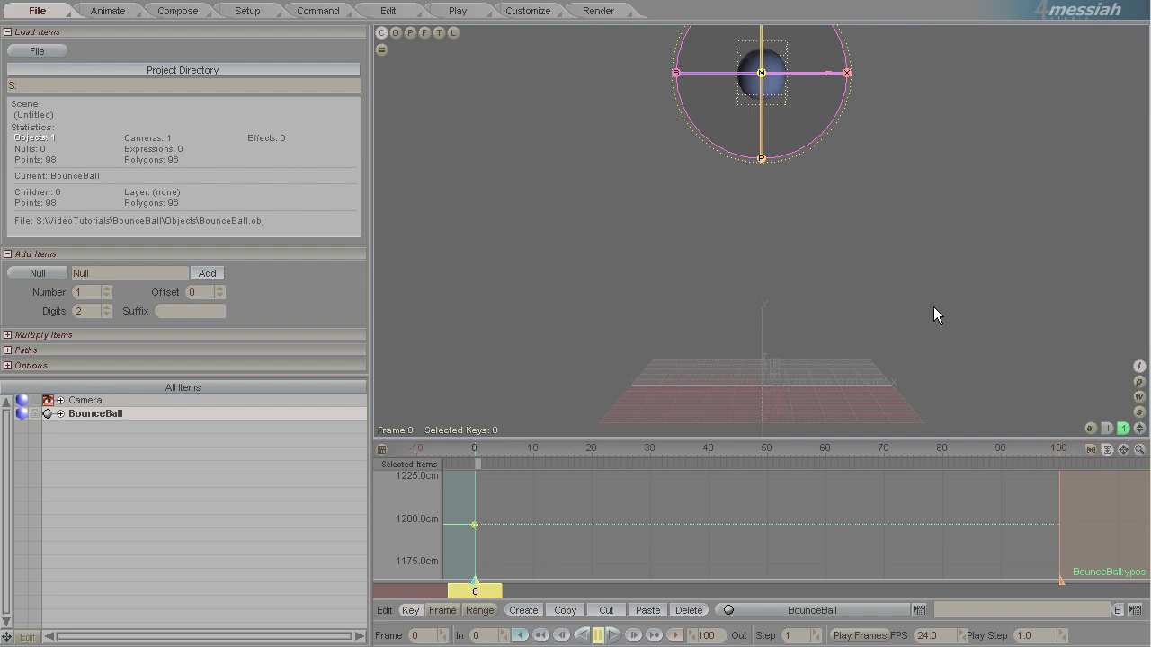
Key the ball's Y position at about 0.58 on frame 10 and about 6.2 on frame 20, and scrub through the motion
{"action": "left_click_drag", "start_coordinate": [486, 587], "coordinate": [534, 588]}
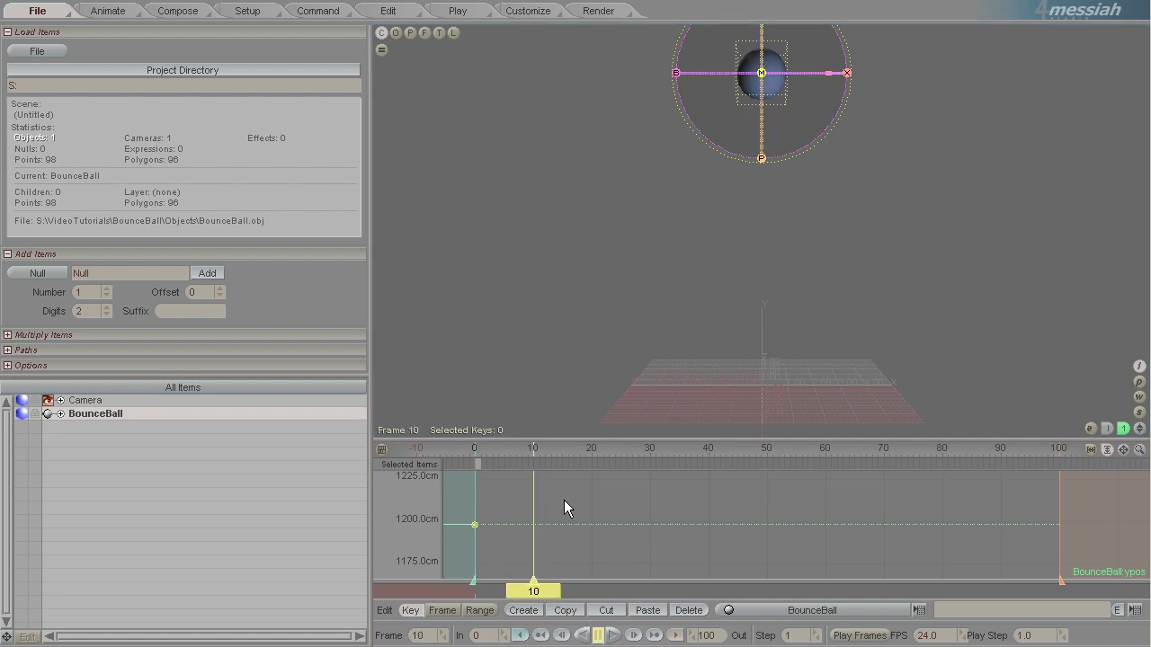
{"action": "mouse_move", "coordinate": [778, 353]}
{"action": "left_mouse_down"}
{"action": "mouse_move", "coordinate": [778, 380]}
{"action": "mouse_move", "coordinate": [779, 356]}
{"action": "left_mouse_up"}
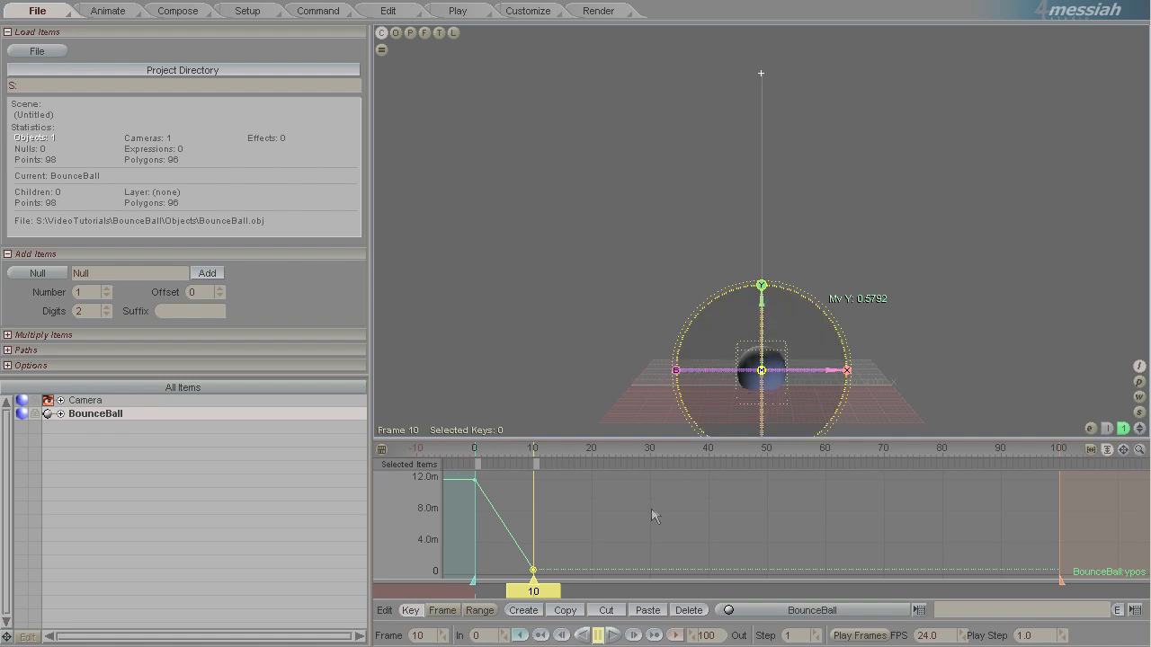
{"action": "left_click_drag", "start_coordinate": [557, 591], "coordinate": [615, 592]}
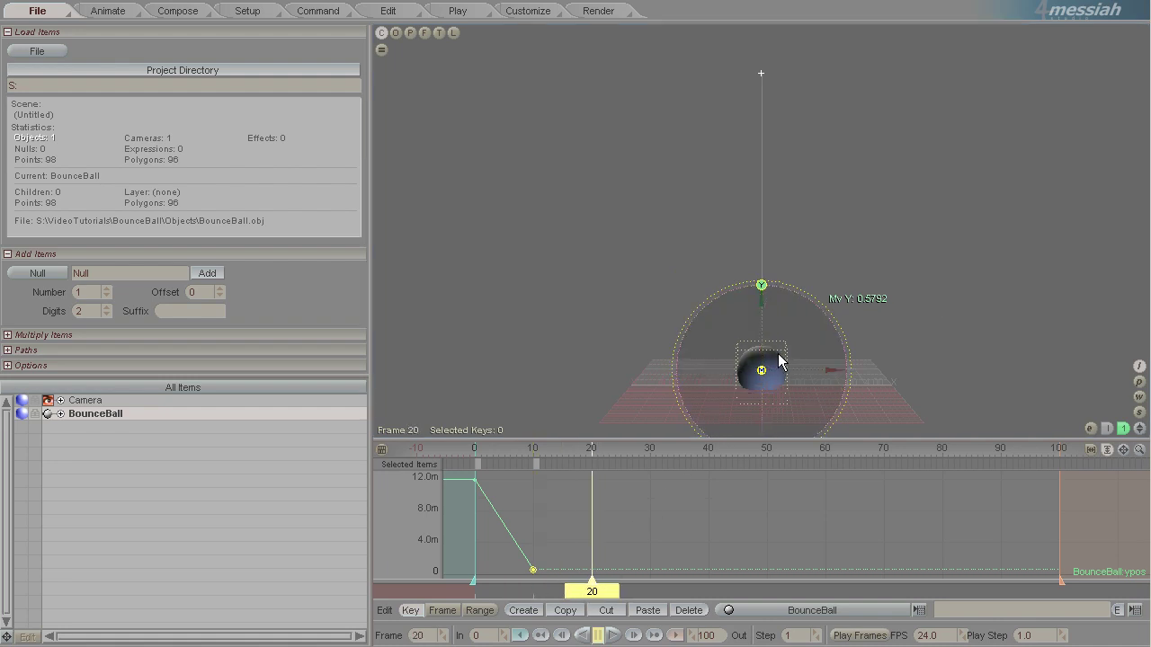
{"action": "left_click_drag", "start_coordinate": [778, 354], "coordinate": [777, 354]}
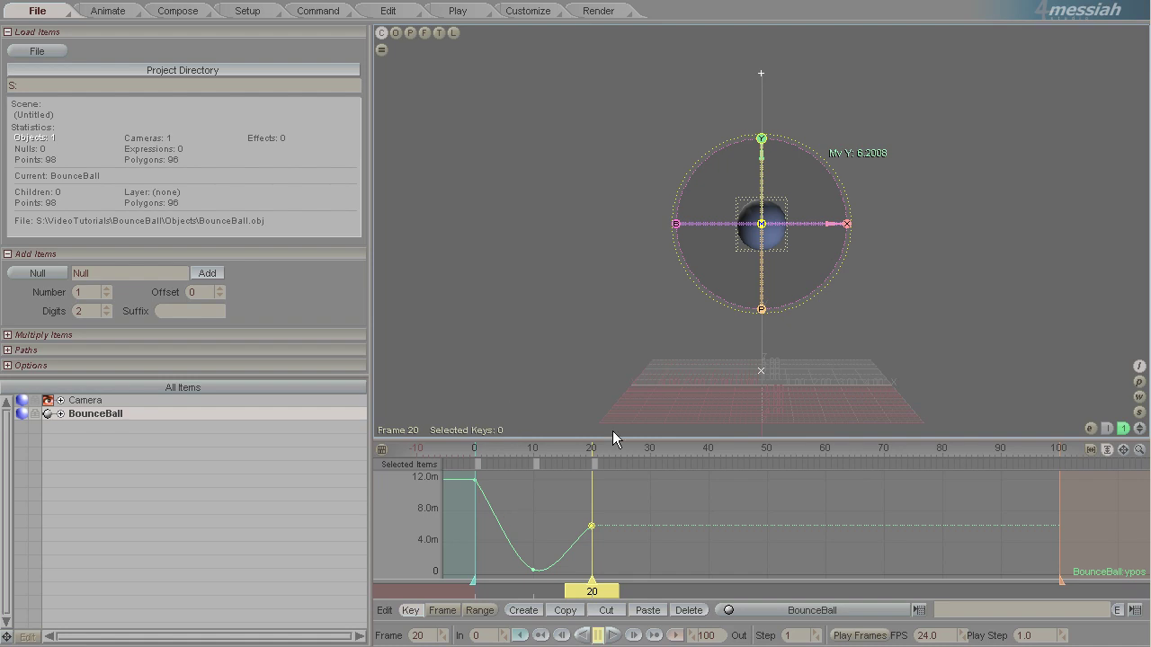
{"action": "left_click_drag", "start_coordinate": [595, 590], "coordinate": [534, 591]}
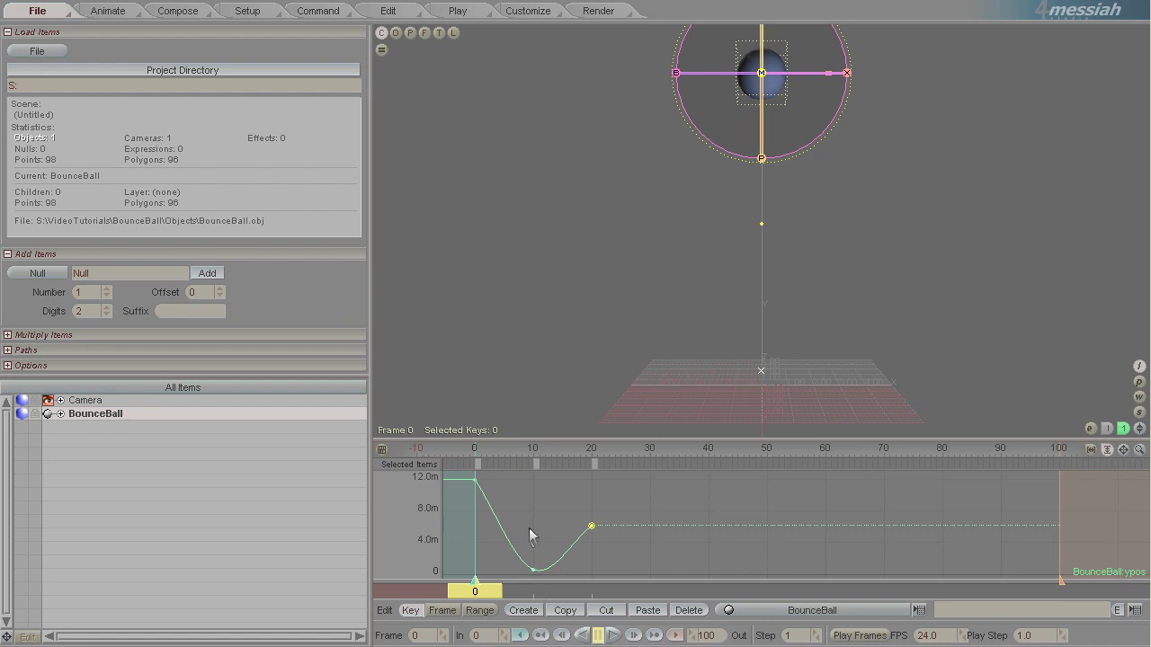
Adjust the Y curve's tension to -1.0 at the frame 10 key, 0.5 at frame 0 and about 0.46 at frame 20
{"action": "left_click", "coordinate": [532, 576]}
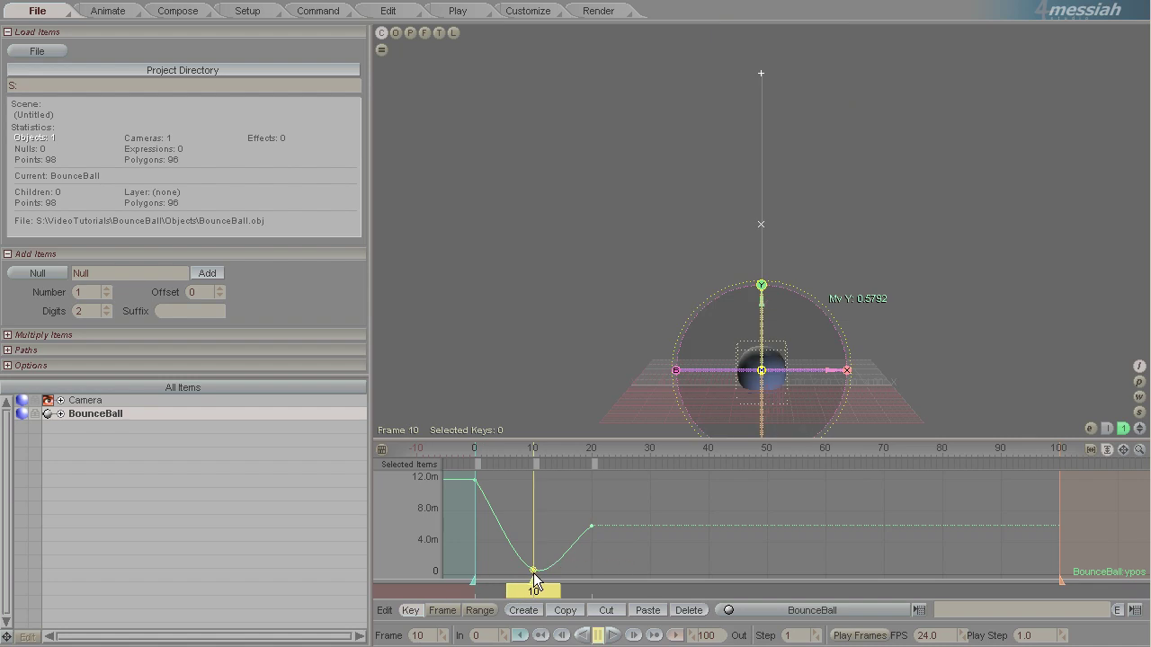
{"action": "left_click_drag", "start_coordinate": [533, 574], "coordinate": [769, 352]}
{"action": "left_click_drag", "start_coordinate": [473, 480], "coordinate": [778, 353]}
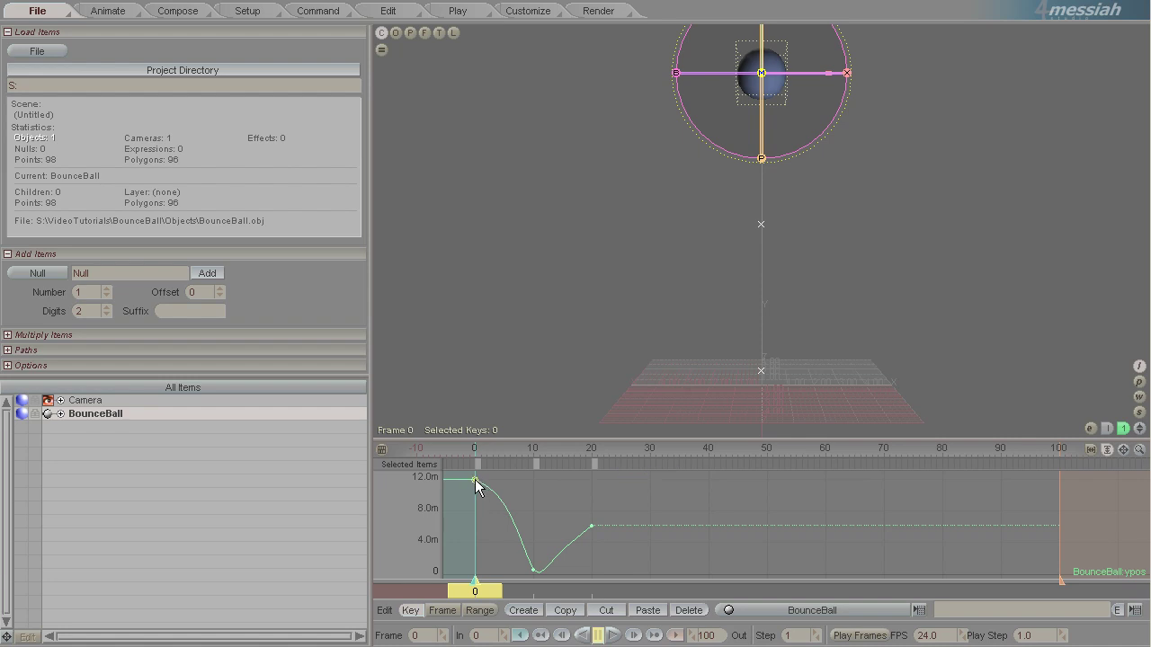
{"action": "left_click", "coordinate": [591, 525]}
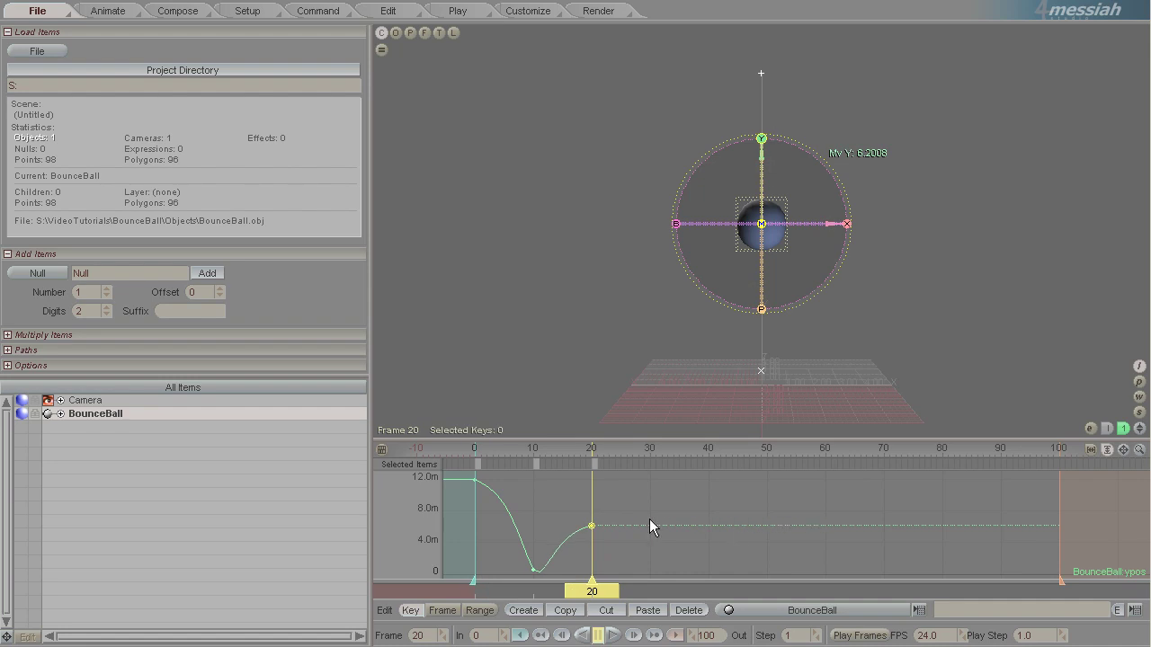
Examine the spline tension settings of the Y position keys at frames 10, 0 and 20
{"action": "left_click", "coordinate": [534, 570]}
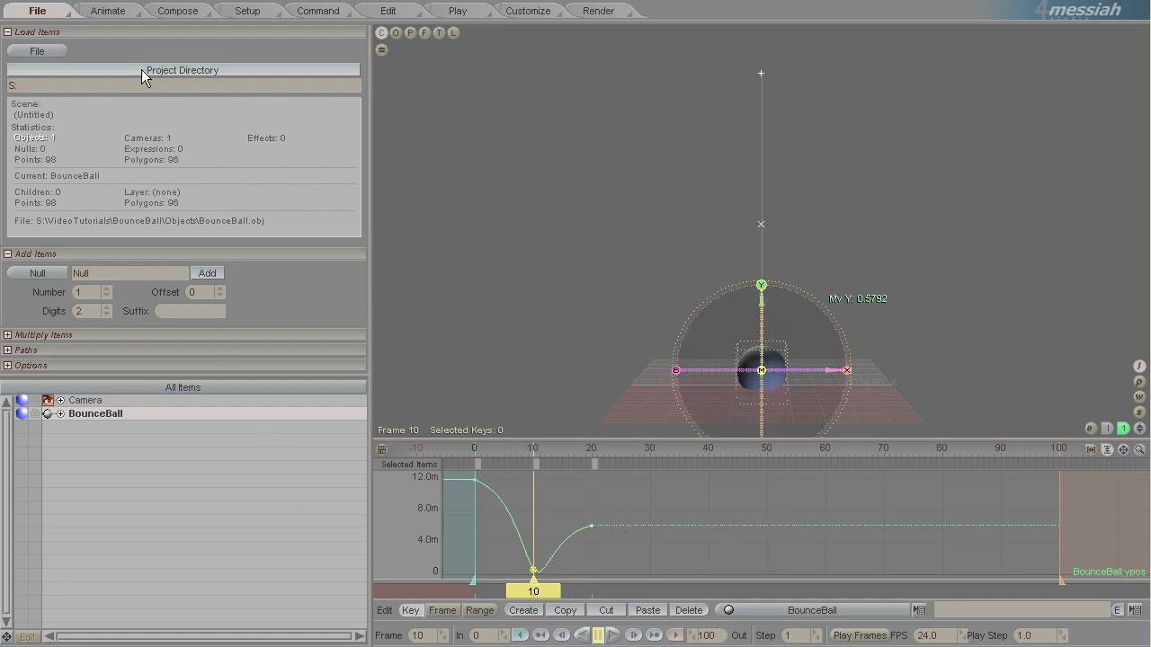
{"action": "left_click", "coordinate": [114, 10]}
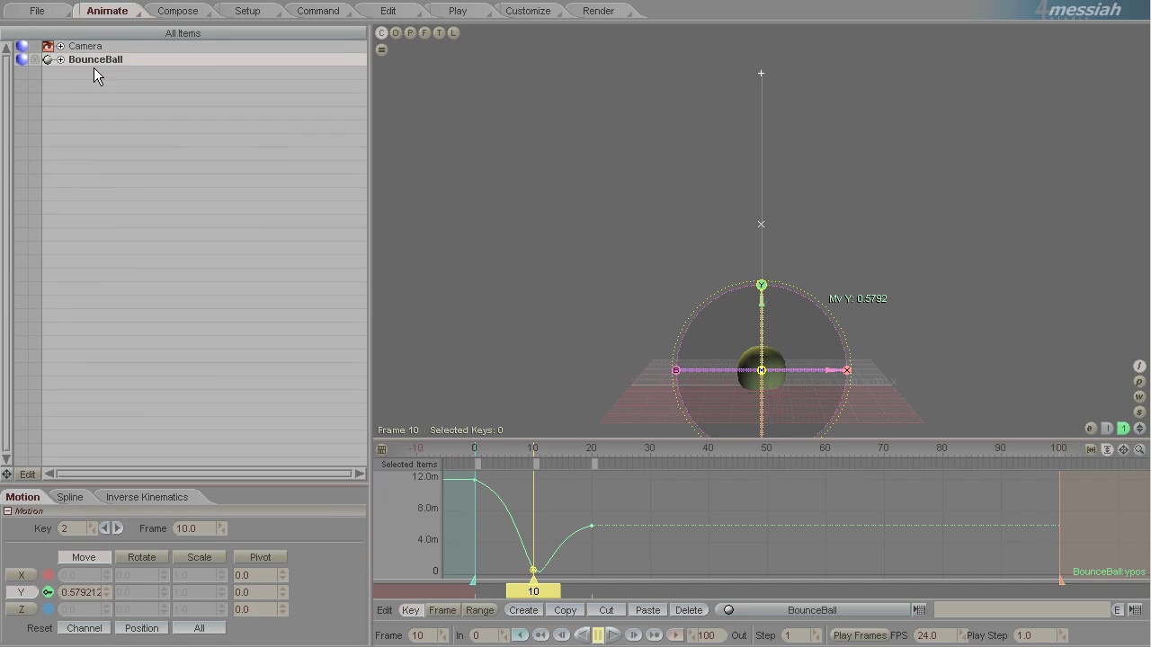
{"action": "left_click", "coordinate": [70, 498]}
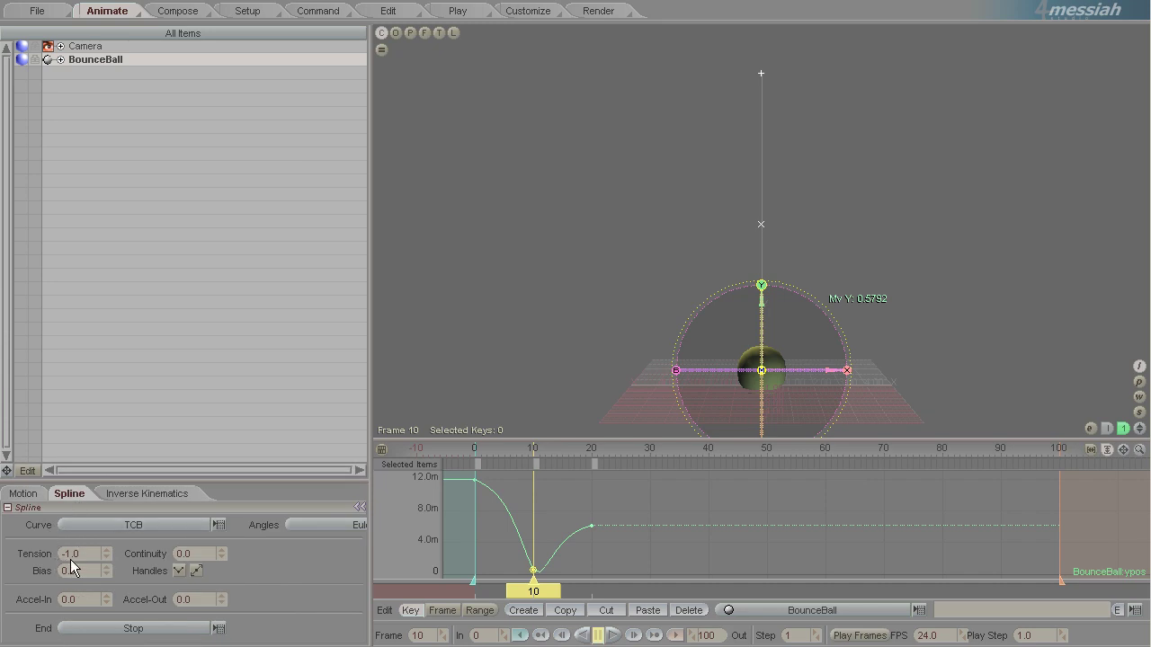
{"action": "left_click", "coordinate": [476, 480]}
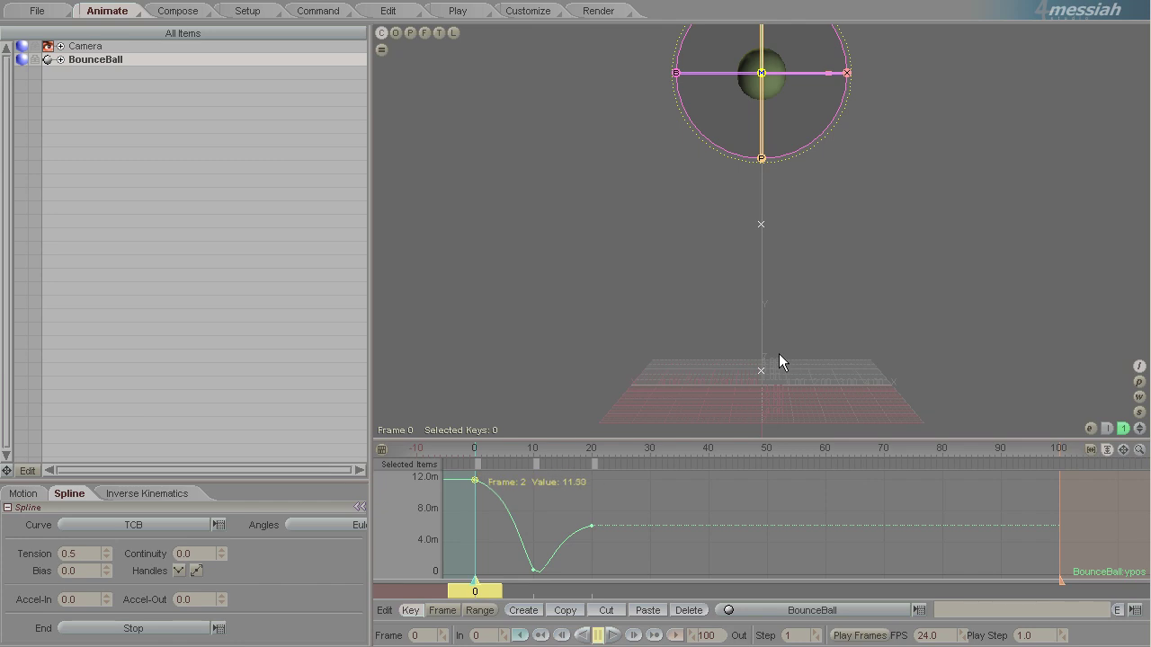
{"action": "left_click", "coordinate": [592, 526]}
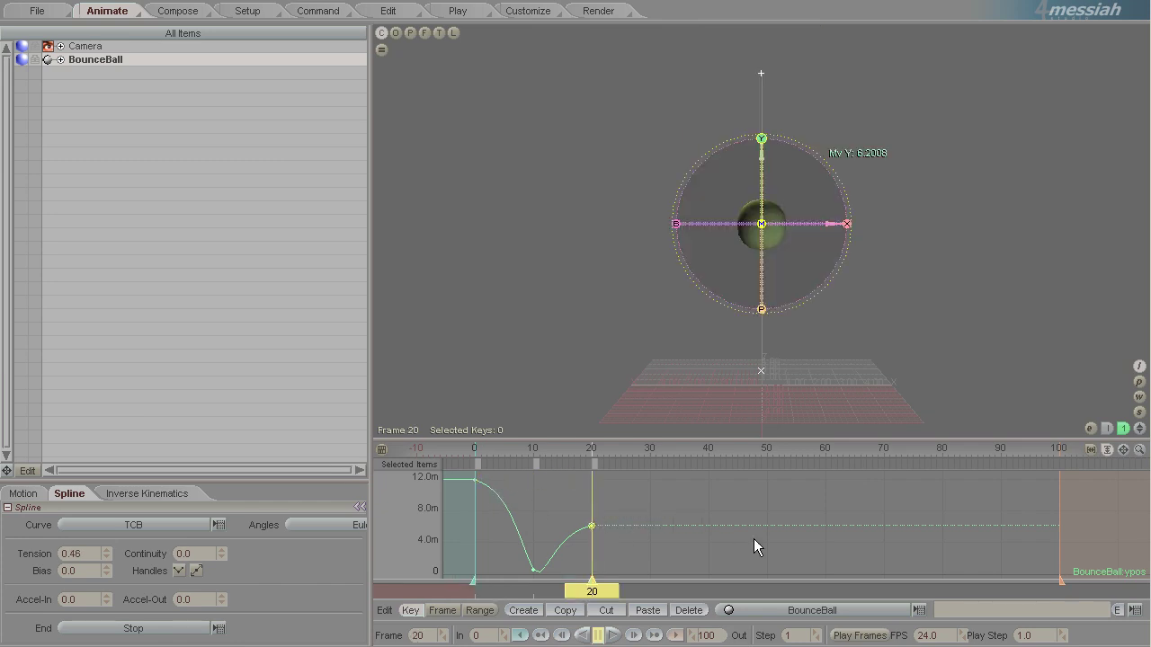
Return to frame 0 and step through the ball's fall frame by frame up to frame 10
{"action": "left_click_drag", "start_coordinate": [587, 594], "coordinate": [474, 592]}
{"action": "middle_click_drag", "start_coordinate": [778, 353], "coordinate": [776, 354]}
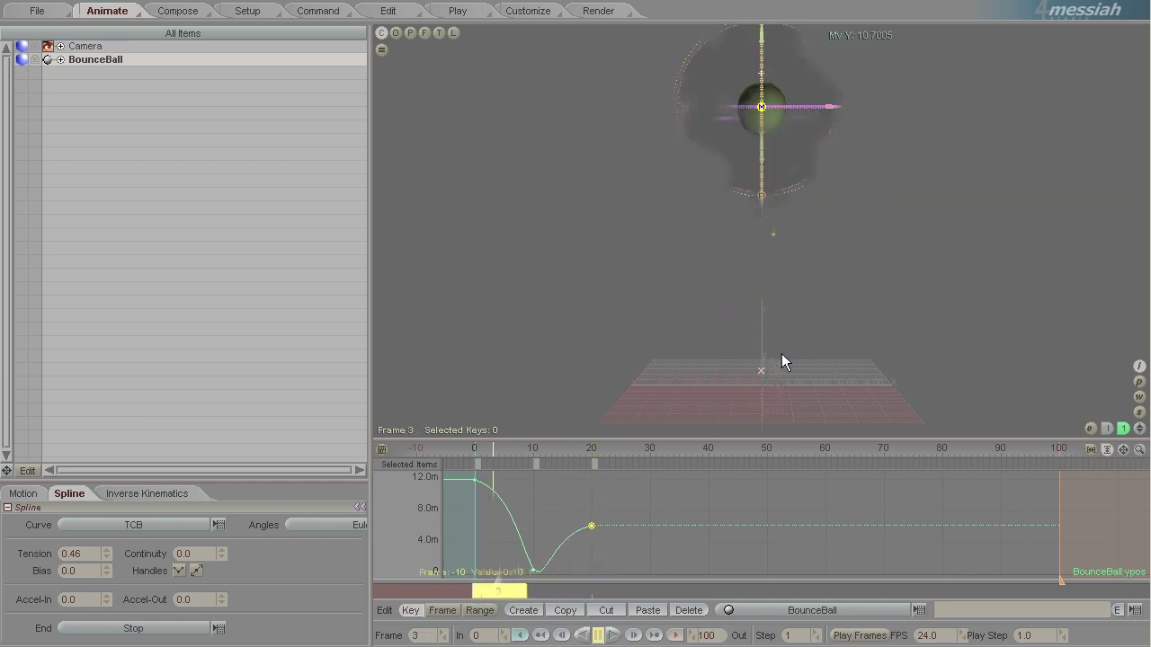
{"action": "key", "text": "Right"}
{"action": "key", "text": "Right"}
{"action": "key", "text": "Right"}
{"action": "key", "text": "Right"}
{"action": "key", "text": "Right"}
{"action": "key", "text": "Right"}
{"action": "key", "text": "Right"}
{"action": "key", "text": "Right"}
{"action": "key", "text": "Right"}
{"action": "key", "text": "Right"}
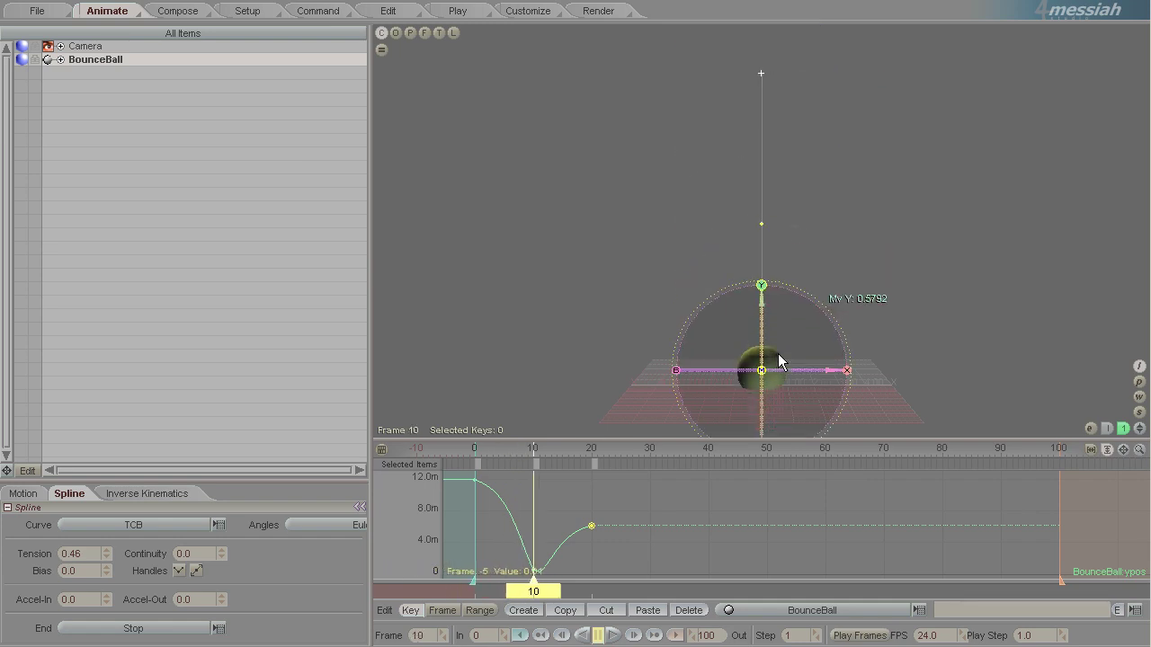
Use Independent Channel keying and key the ball's Y scale at about 1.79 on frame 9
{"action": "key", "text": "Left"}
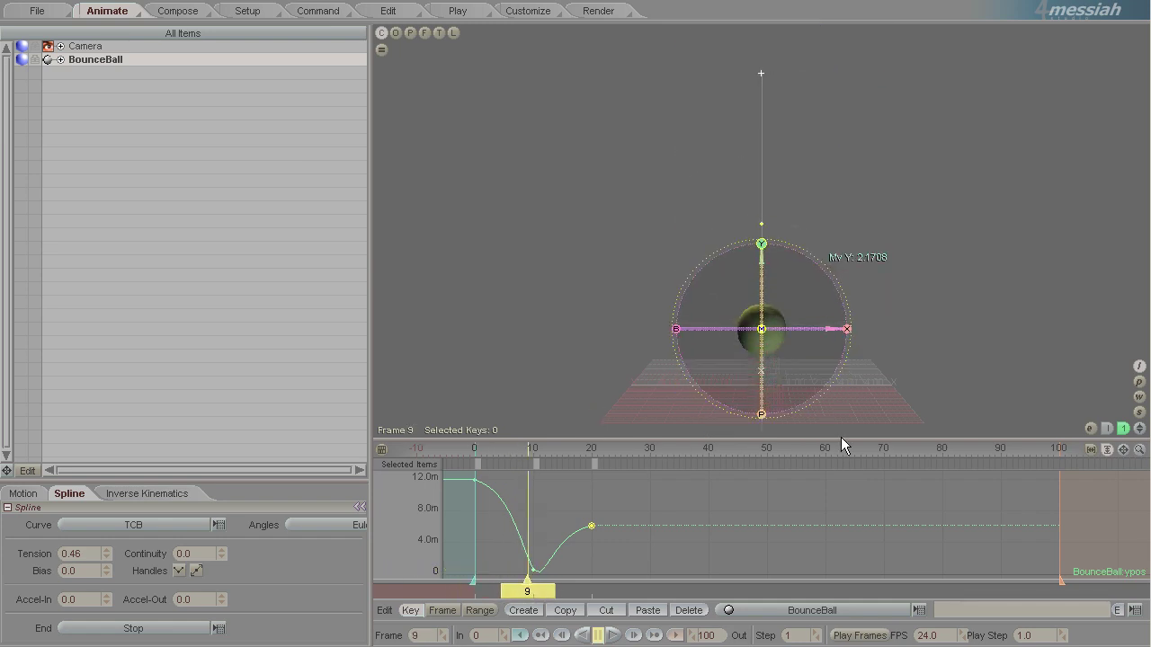
{"action": "left_click", "coordinate": [1122, 429]}
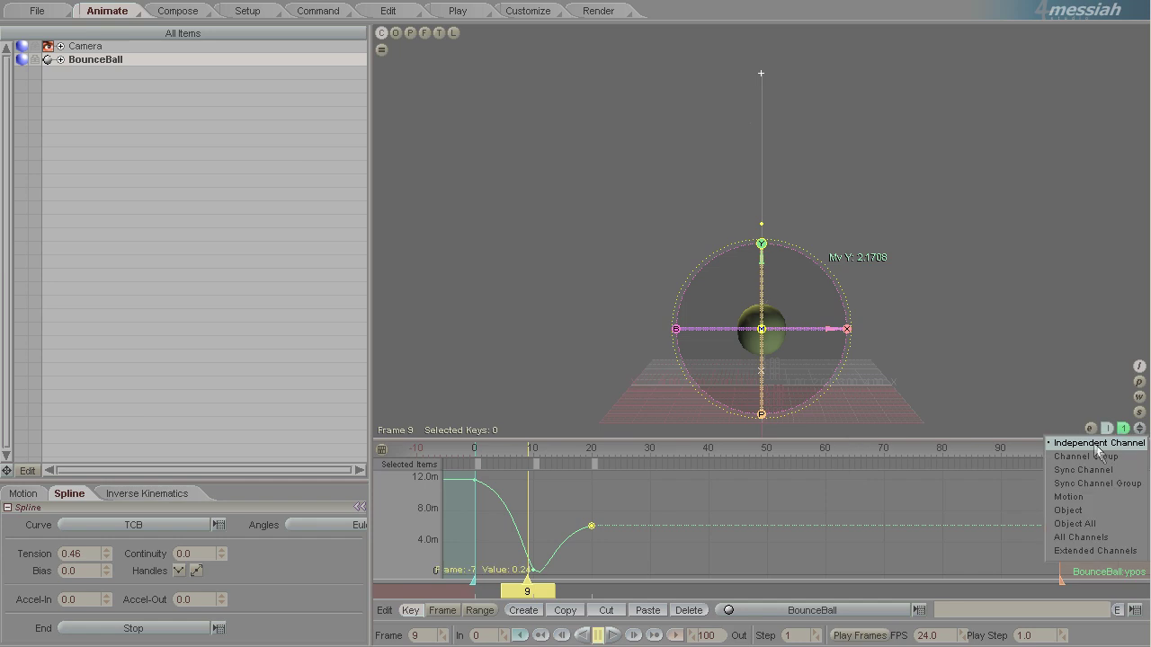
{"action": "left_click", "coordinate": [1100, 446]}
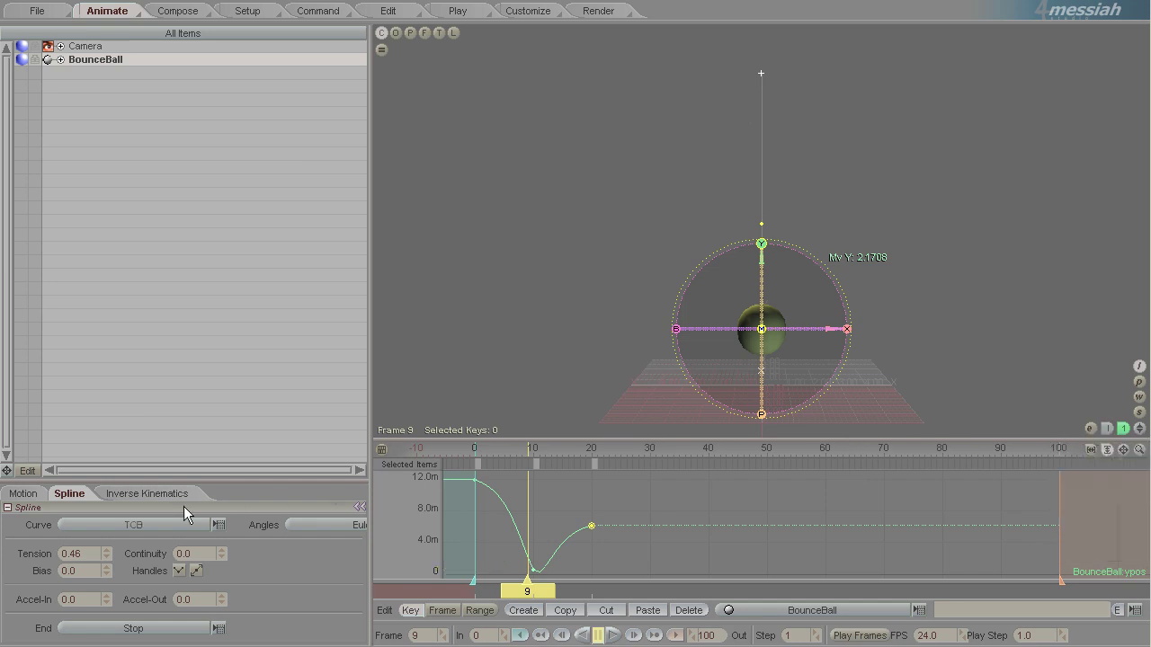
{"action": "left_click", "coordinate": [14, 500]}
{"action": "left_click", "coordinate": [207, 559]}
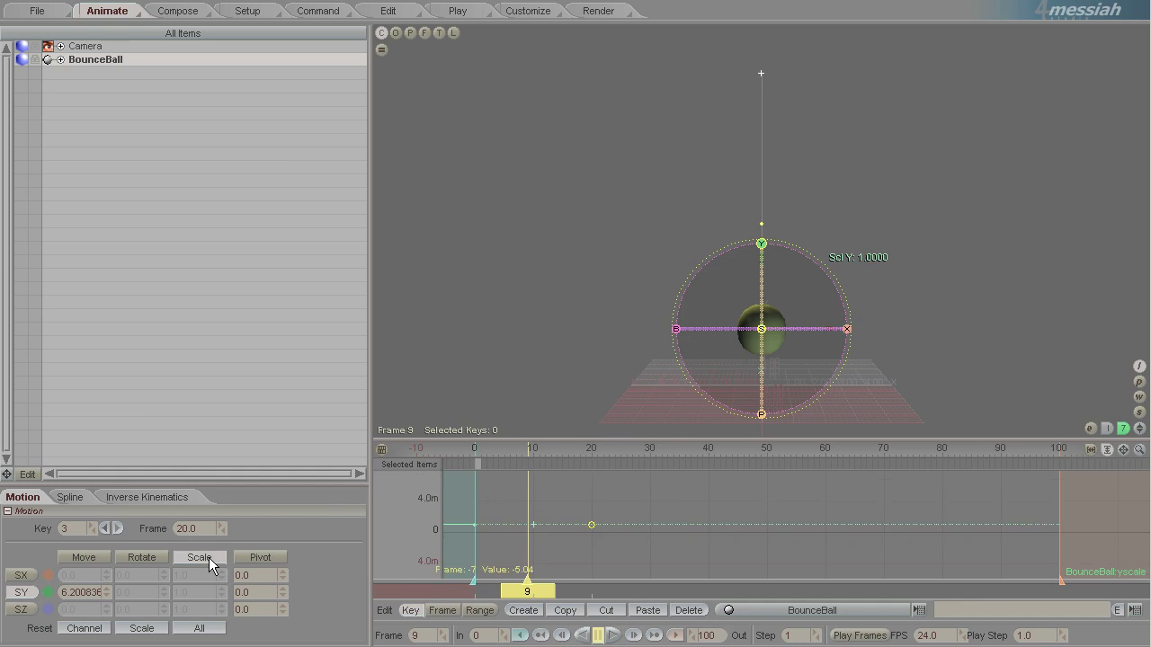
{"action": "left_click", "coordinate": [530, 613]}
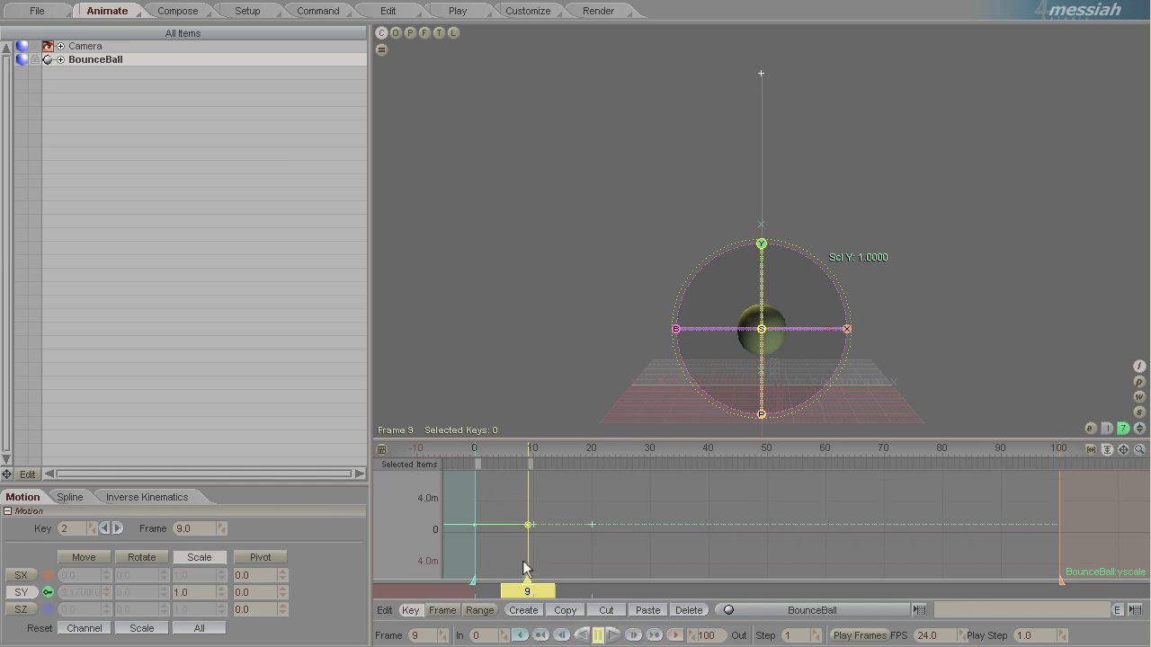
{"action": "left_click_drag", "start_coordinate": [762, 243], "coordinate": [779, 354]}
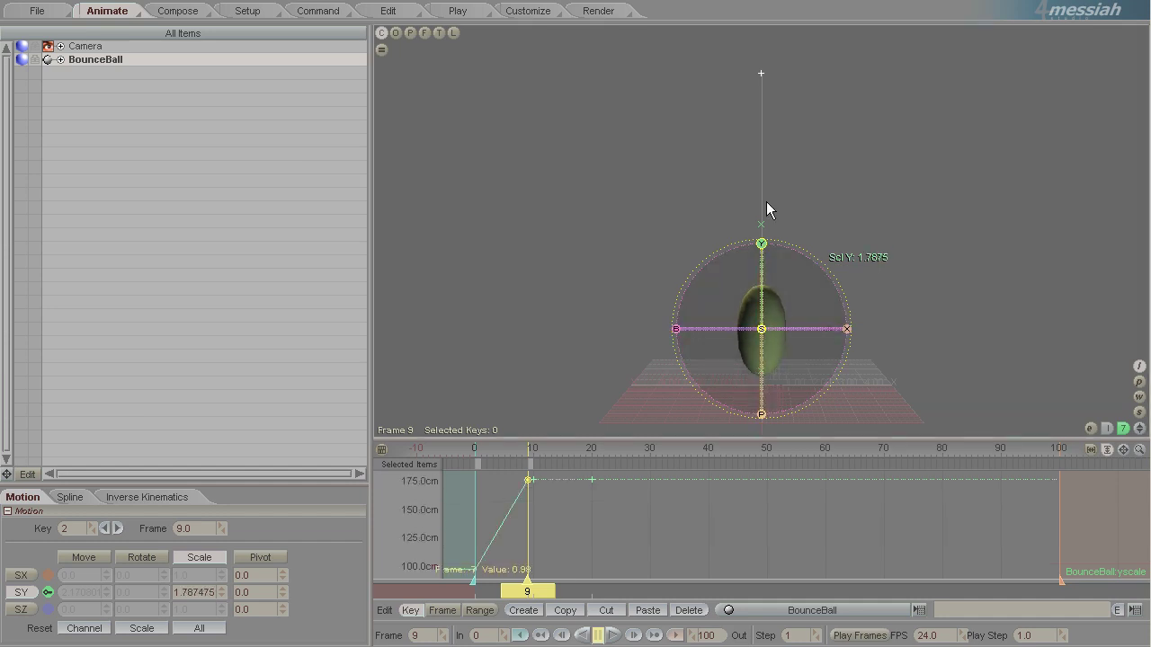
Create a Y scale key on frame 10 and set its value to 0.8
{"action": "left_click_drag", "start_coordinate": [535, 590], "coordinate": [541, 590]}
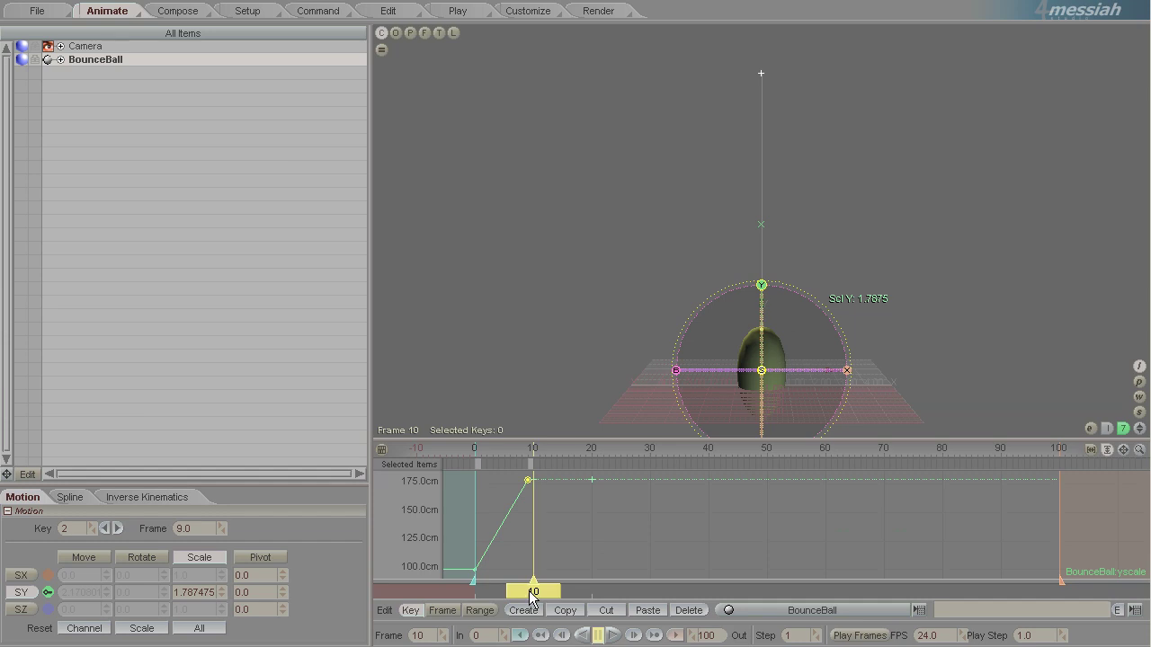
{"action": "left_click", "coordinate": [523, 610]}
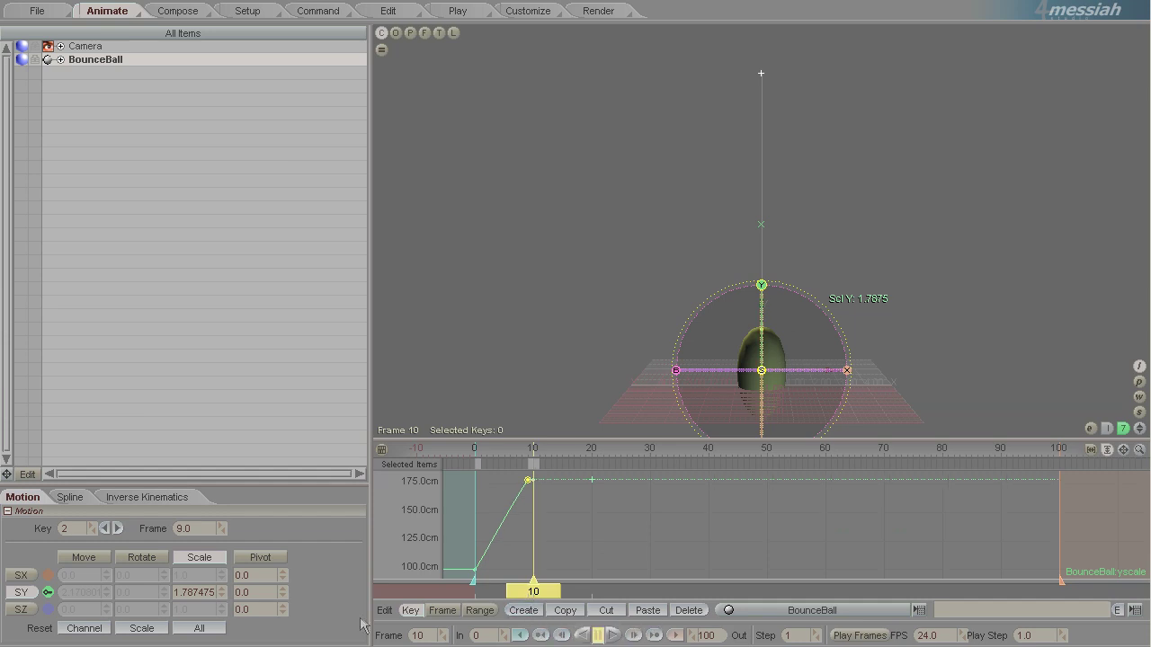
{"action": "left_click", "coordinate": [196, 592]}
{"action": "left_click_drag", "start_coordinate": [778, 355], "coordinate": [777, 353]}
{"action": "double_click", "coordinate": [202, 594]}
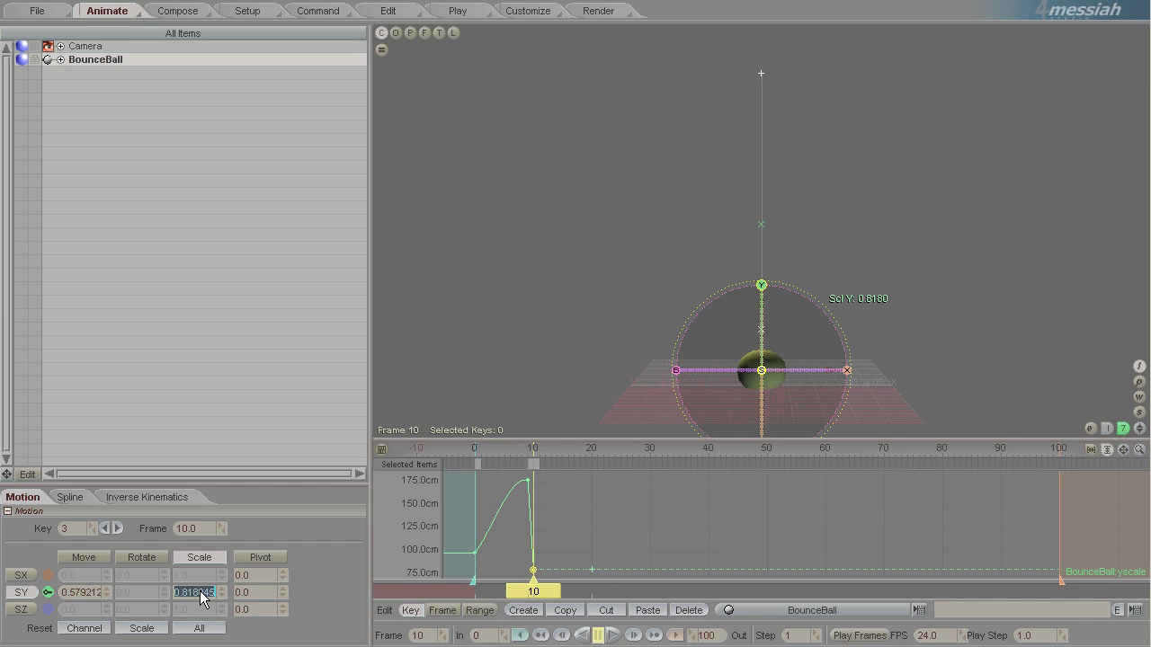
{"action": "type", "text": "0.8"}
{"action": "key", "text": "Return"}
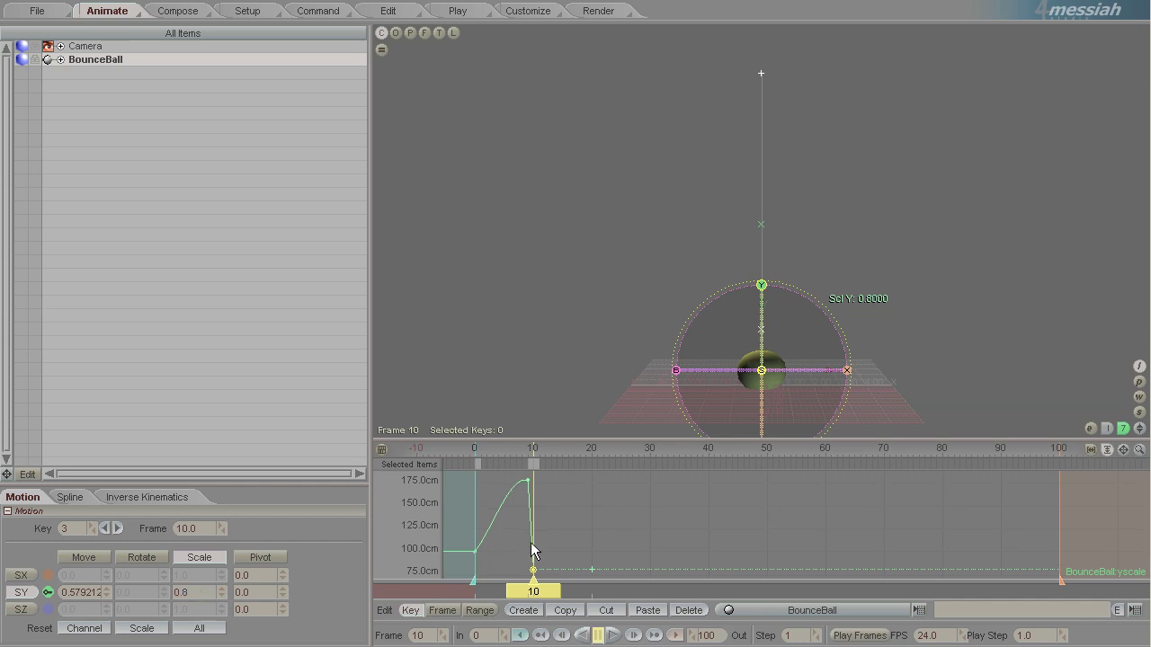
Copy the ball's Y scale key from frame 9 and paste it onto a new key at frame 11
{"action": "left_click", "coordinate": [531, 488]}
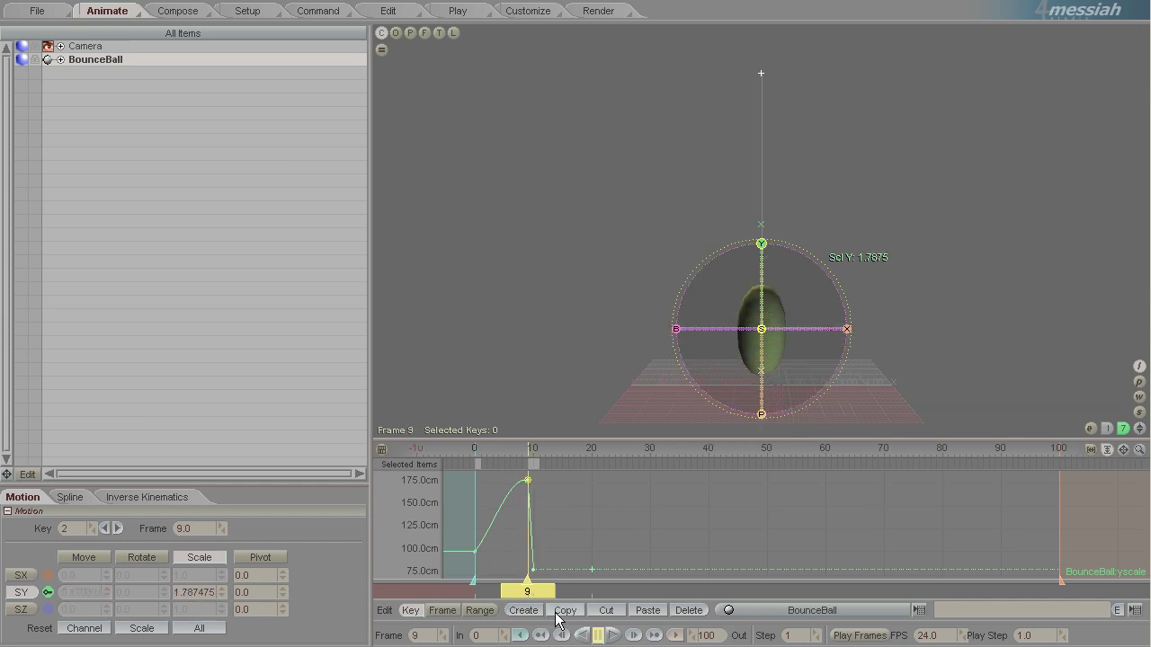
{"action": "left_click", "coordinate": [528, 481]}
{"action": "left_click", "coordinate": [566, 611]}
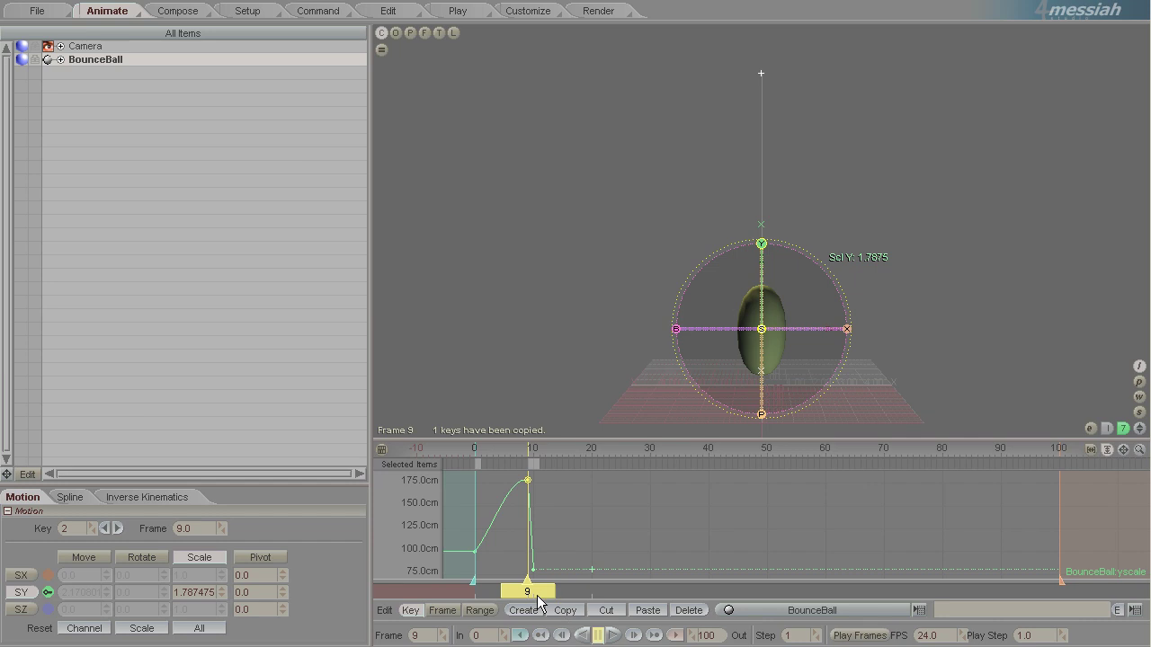
{"action": "left_click_drag", "start_coordinate": [538, 601], "coordinate": [549, 601]}
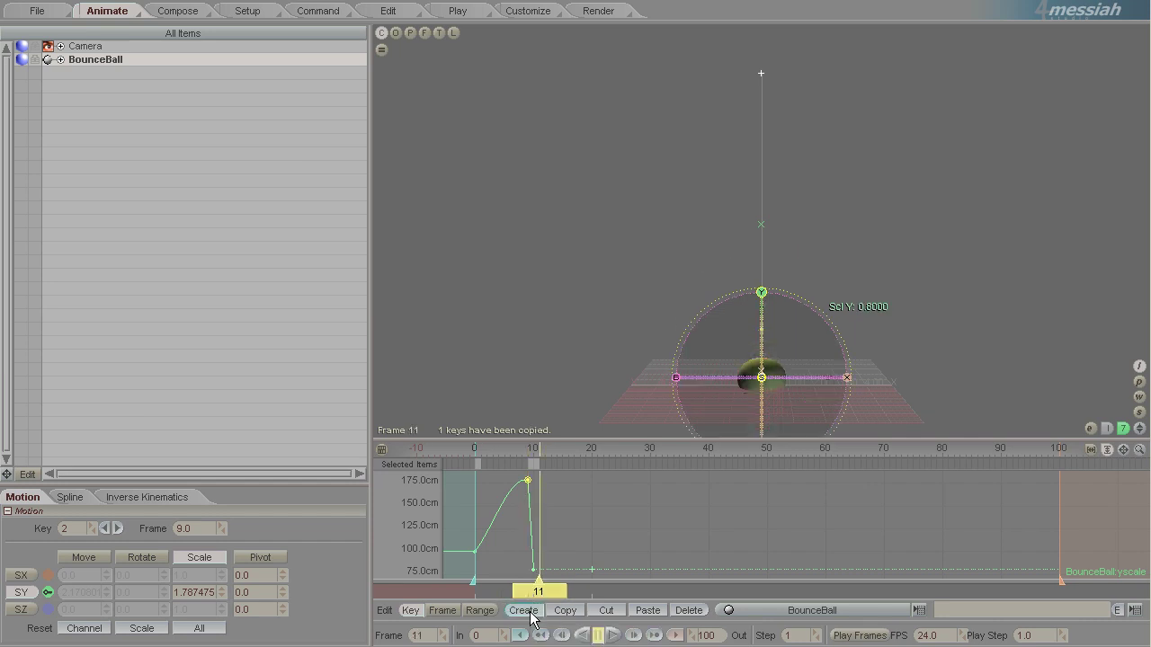
{"action": "left_click", "coordinate": [523, 611]}
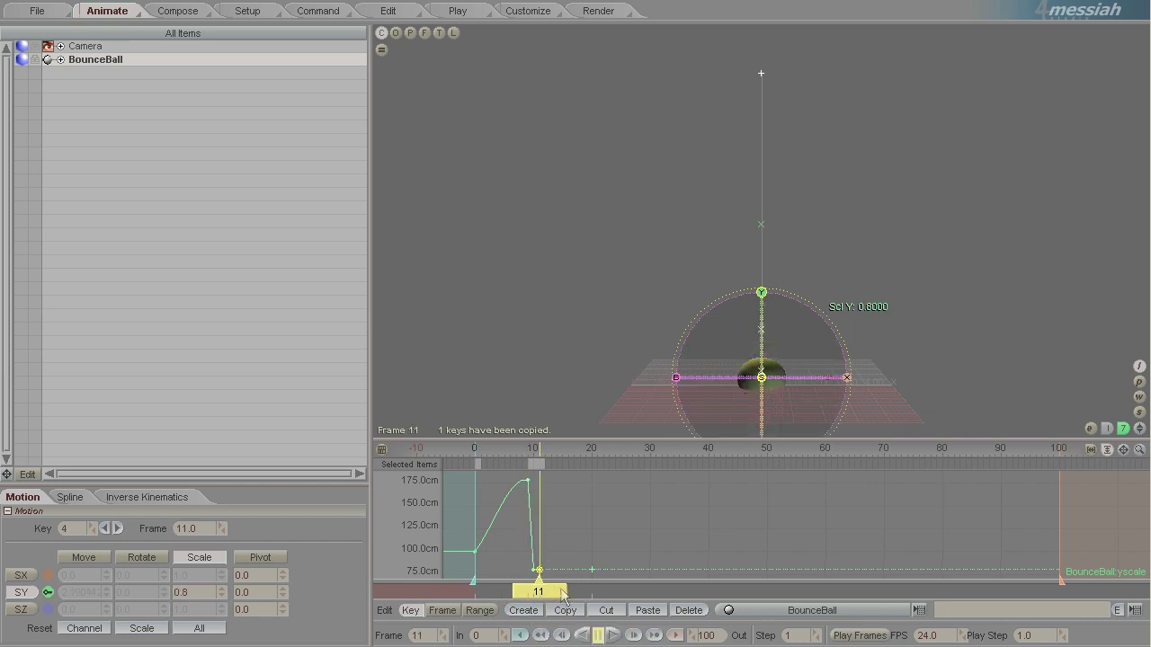
{"action": "left_click", "coordinate": [643, 611]}
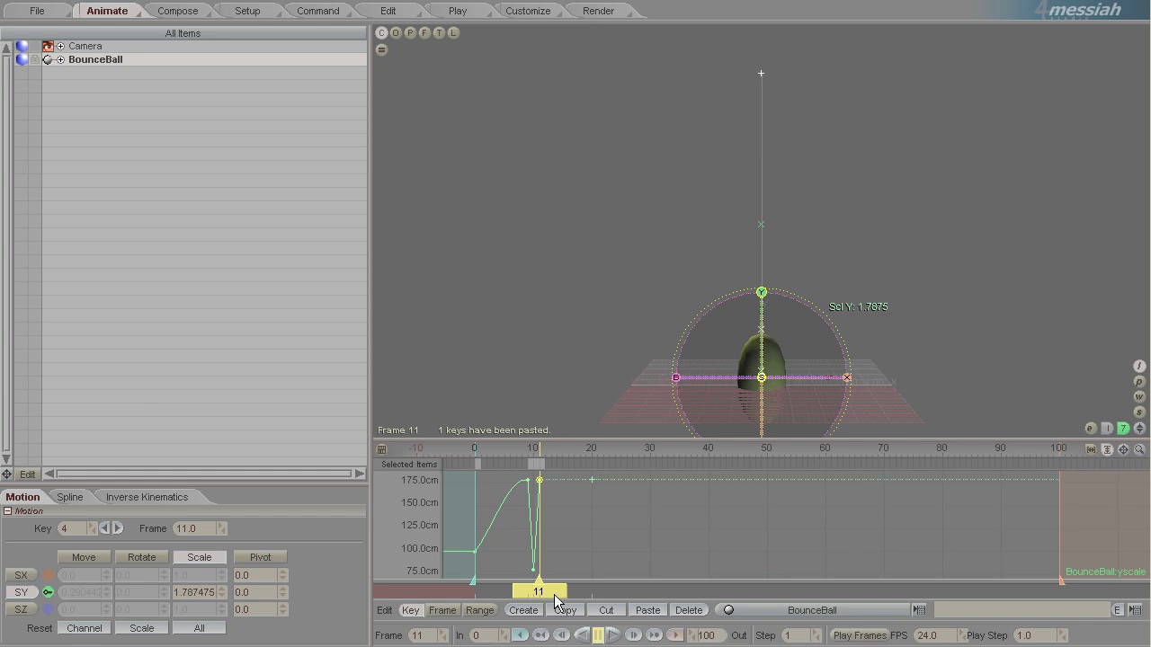
Step through the frames around the ball's impact to examine the stretch and squash from frame 9 to 11
{"action": "mouse_move", "coordinate": [554, 597]}
{"action": "left_mouse_down"}
{"action": "mouse_move", "coordinate": [490, 597]}
{"action": "mouse_move", "coordinate": [514, 597]}
{"action": "left_mouse_up"}
{"action": "key", "text": "Right"}
{"action": "key", "text": "Right"}
{"action": "key", "text": "Right"}
{"action": "key", "text": "Right"}
{"action": "key", "text": "Right"}
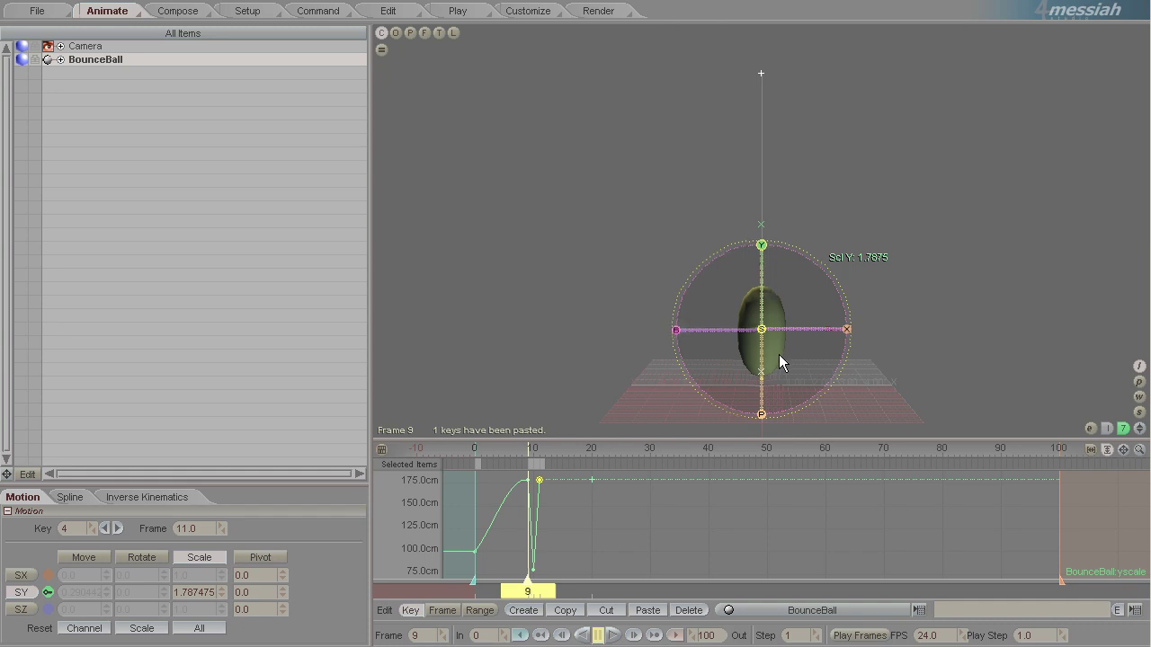
{"action": "key", "text": "Right"}
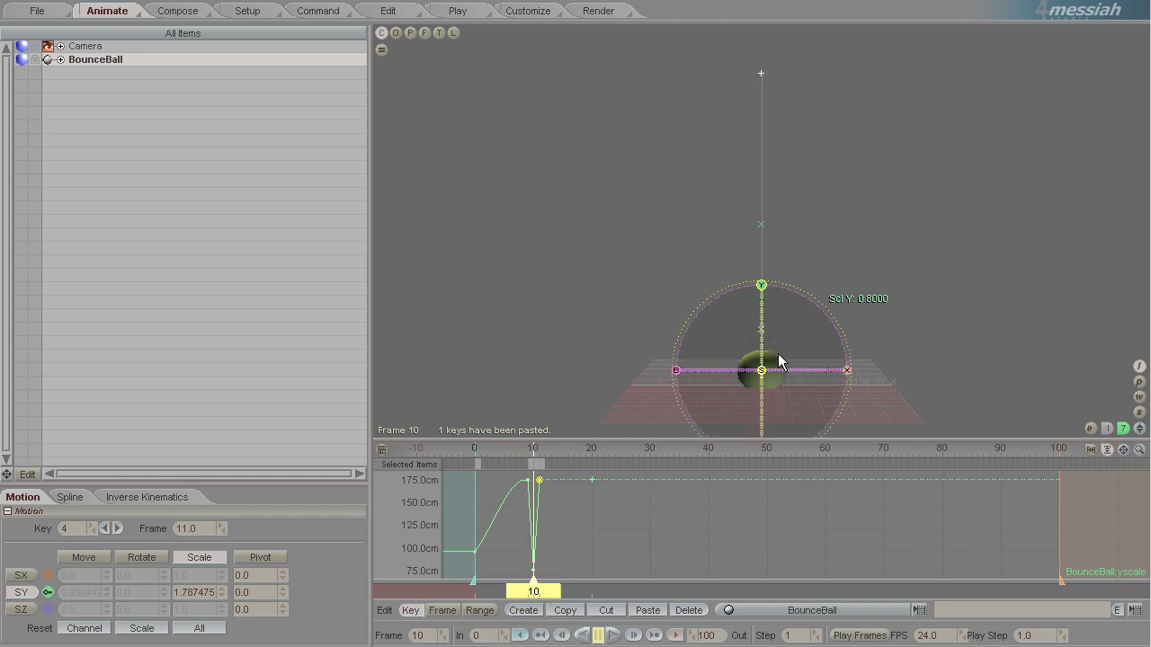
{"action": "left_click", "coordinate": [533, 571]}
{"action": "mouse_move", "coordinate": [537, 594]}
{"action": "left_mouse_down"}
{"action": "mouse_move", "coordinate": [578, 593]}
{"action": "mouse_move", "coordinate": [542, 594]}
{"action": "left_mouse_up"}
{"action": "key", "text": "Left"}
{"action": "key", "text": "Left"}
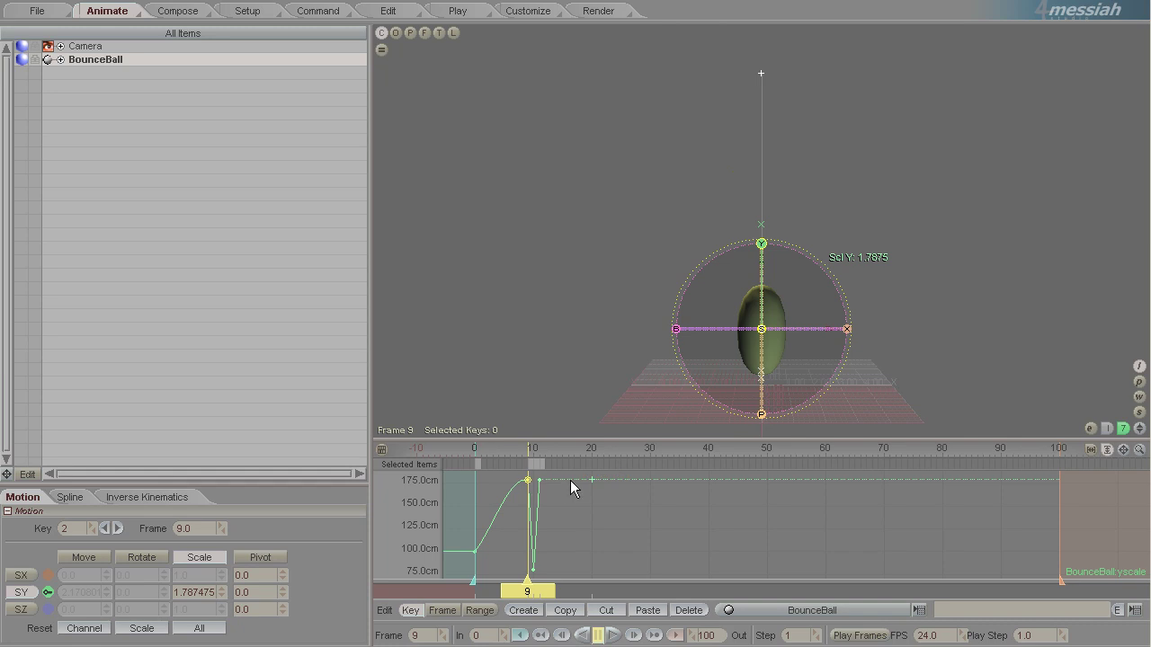
Select the Y scale keys at frames 9 and 11 and lower them together to about 1.20
{"action": "left_click_drag", "start_coordinate": [505, 486], "coordinate": [527, 525]}
{"action": "left_click_drag", "start_coordinate": [778, 360], "coordinate": [779, 360]}
{"action": "mouse_move", "coordinate": [542, 593]}
{"action": "left_mouse_down"}
{"action": "mouse_move", "coordinate": [514, 594]}
{"action": "mouse_move", "coordinate": [555, 593]}
{"action": "left_mouse_up"}
{"action": "right_click_drag", "start_coordinate": [779, 354], "coordinate": [778, 354]}
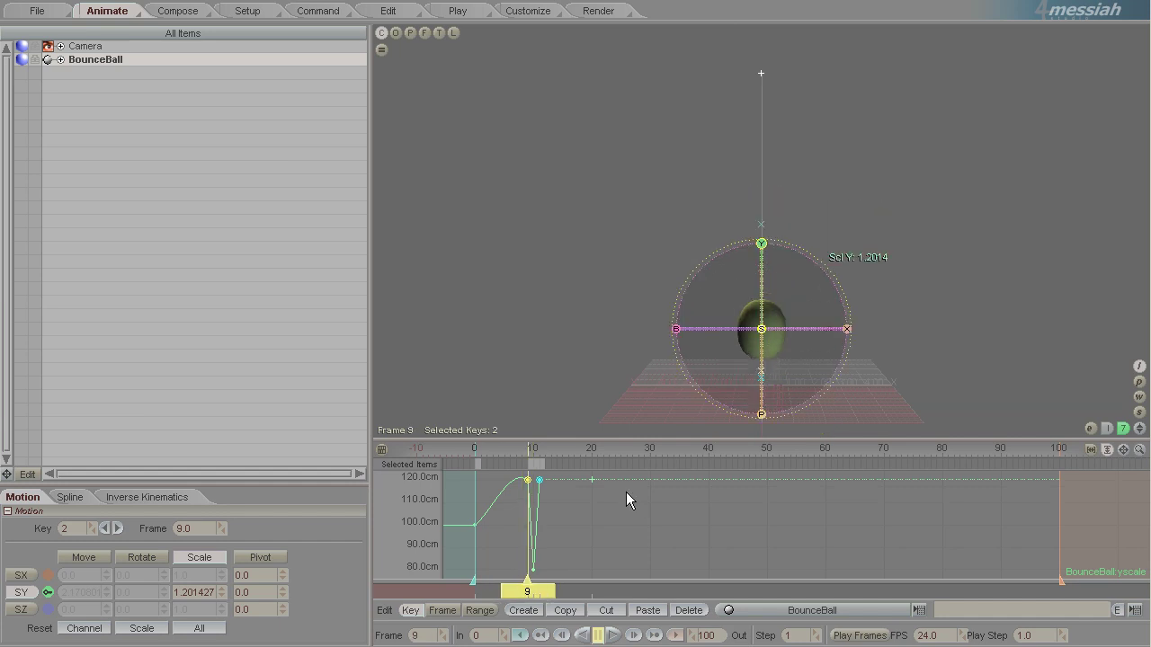
Key the ball's X scale and Z scale at 0.8 on frame 9
{"action": "left_click", "coordinate": [20, 576]}
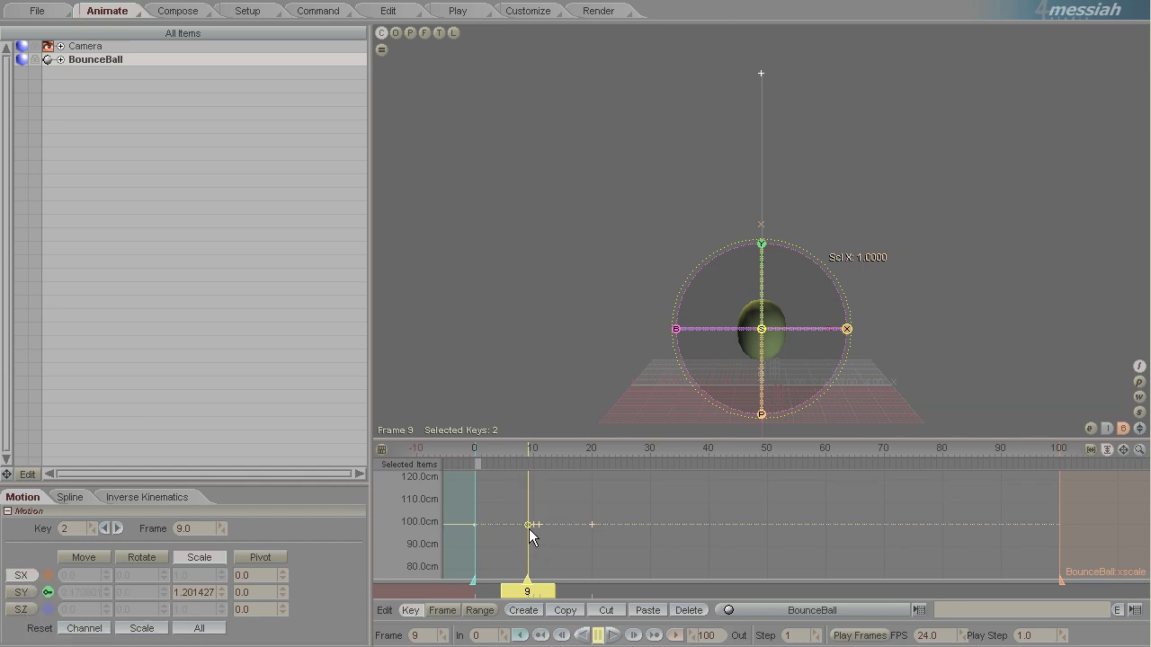
{"action": "left_click", "coordinate": [537, 611]}
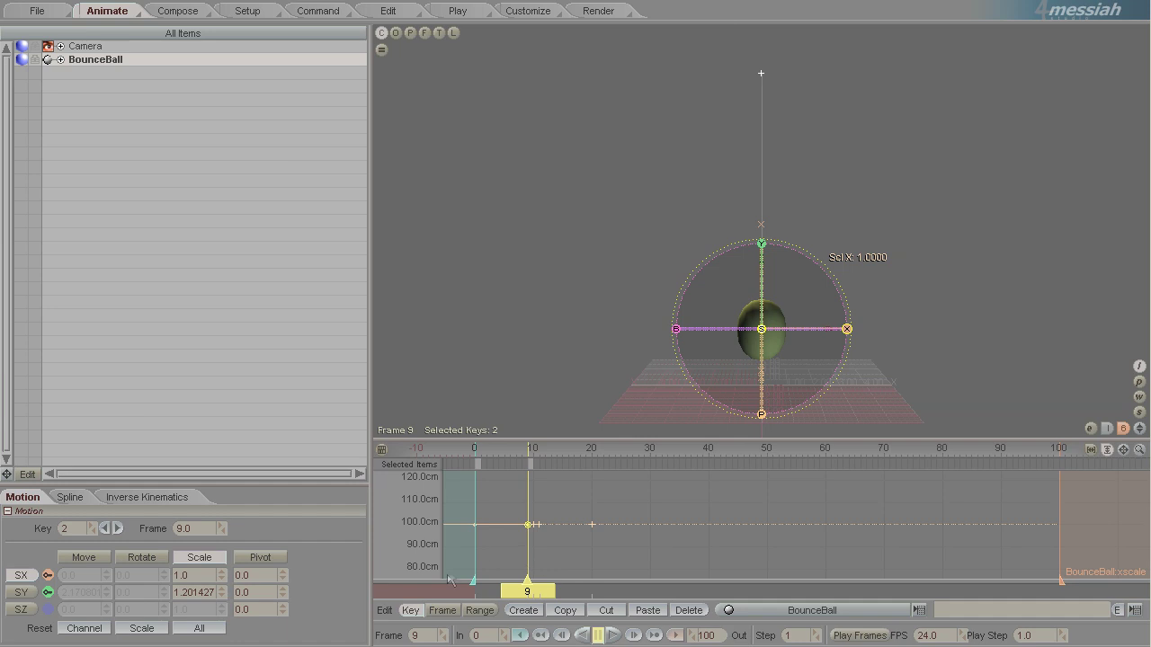
{"action": "left_click_drag", "start_coordinate": [529, 524], "coordinate": [779, 356]}
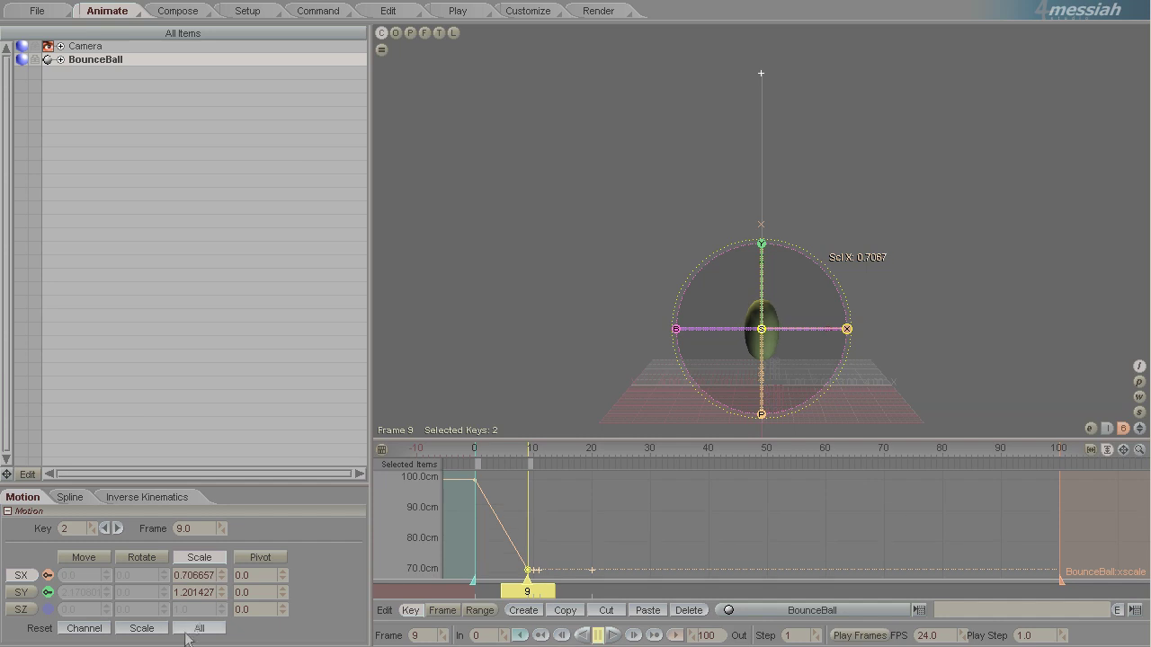
{"action": "type", "text": "0.8"}
{"action": "key", "text": "Return"}
{"action": "left_click", "coordinate": [21, 609]}
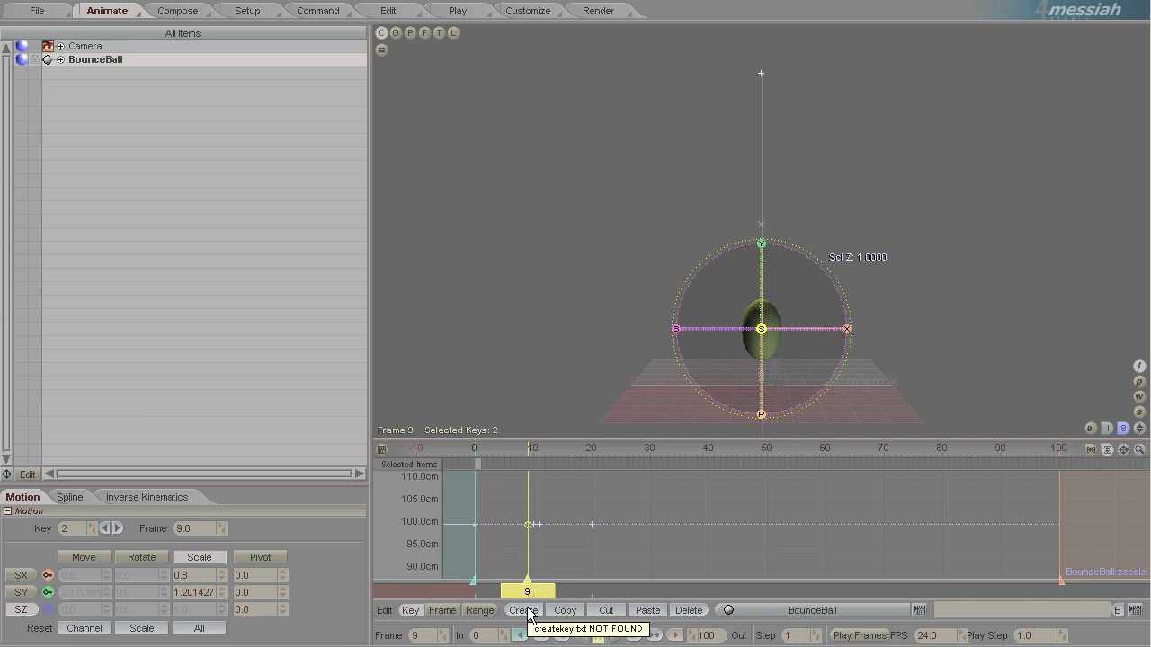
{"action": "left_click", "coordinate": [519, 611]}
{"action": "type", "text": "0.8"}
{"action": "key", "text": "Return"}
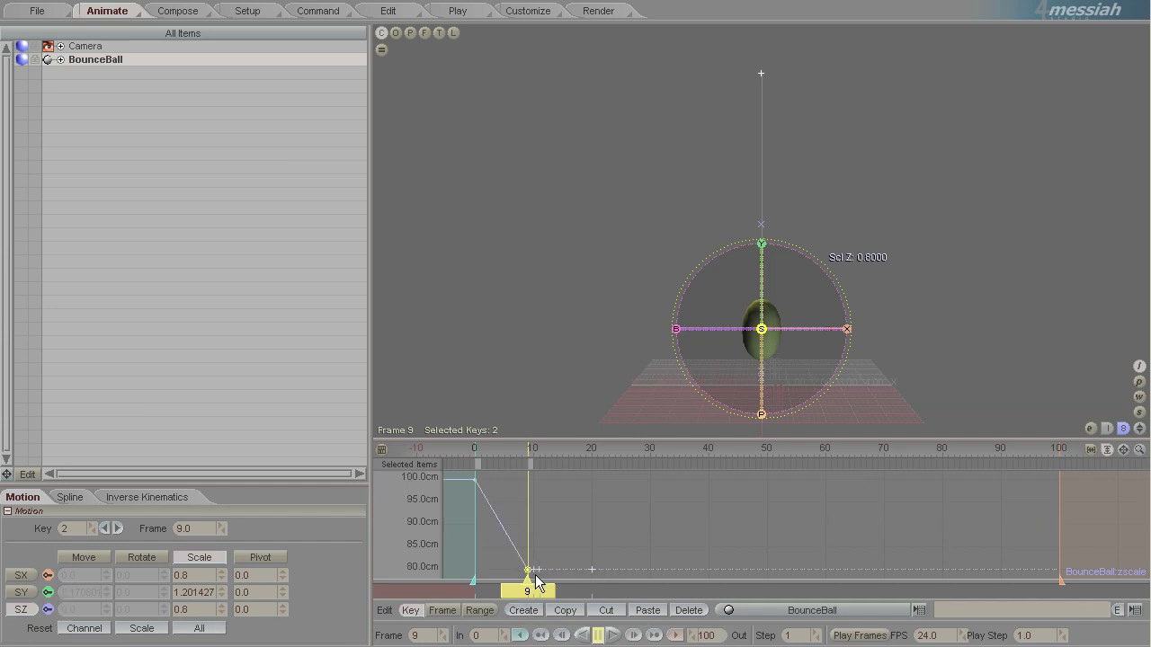
Key the ball's Z scale and X scale at 1.2 on frame 10
{"action": "left_click_drag", "start_coordinate": [542, 590], "coordinate": [548, 592]}
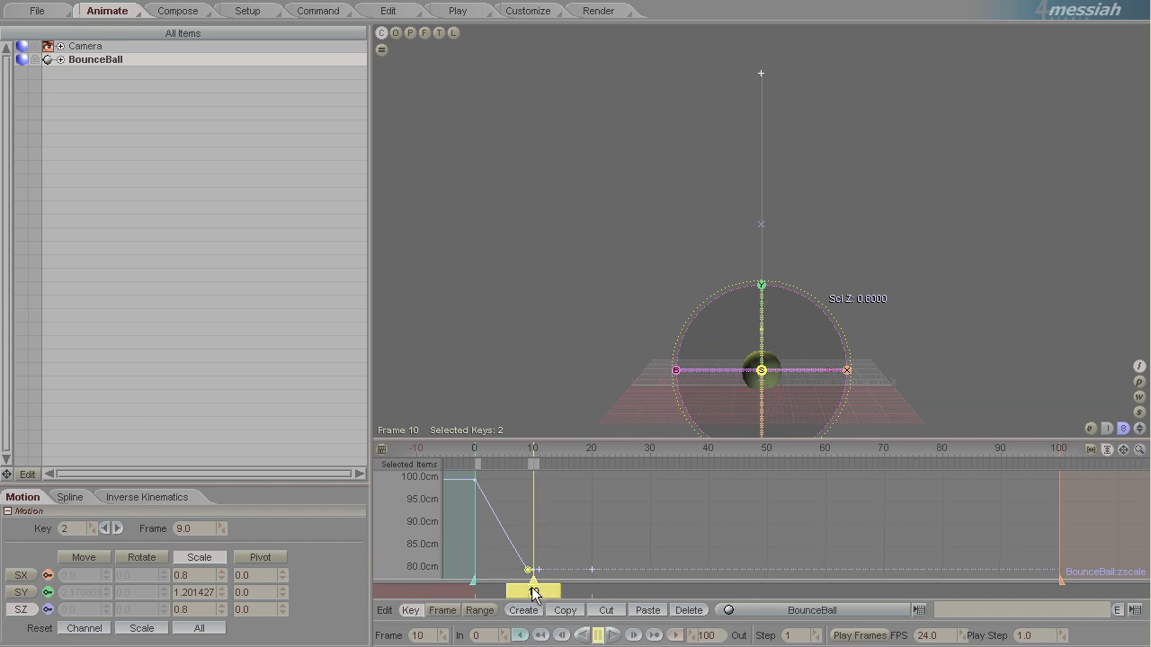
{"action": "left_click", "coordinate": [531, 574]}
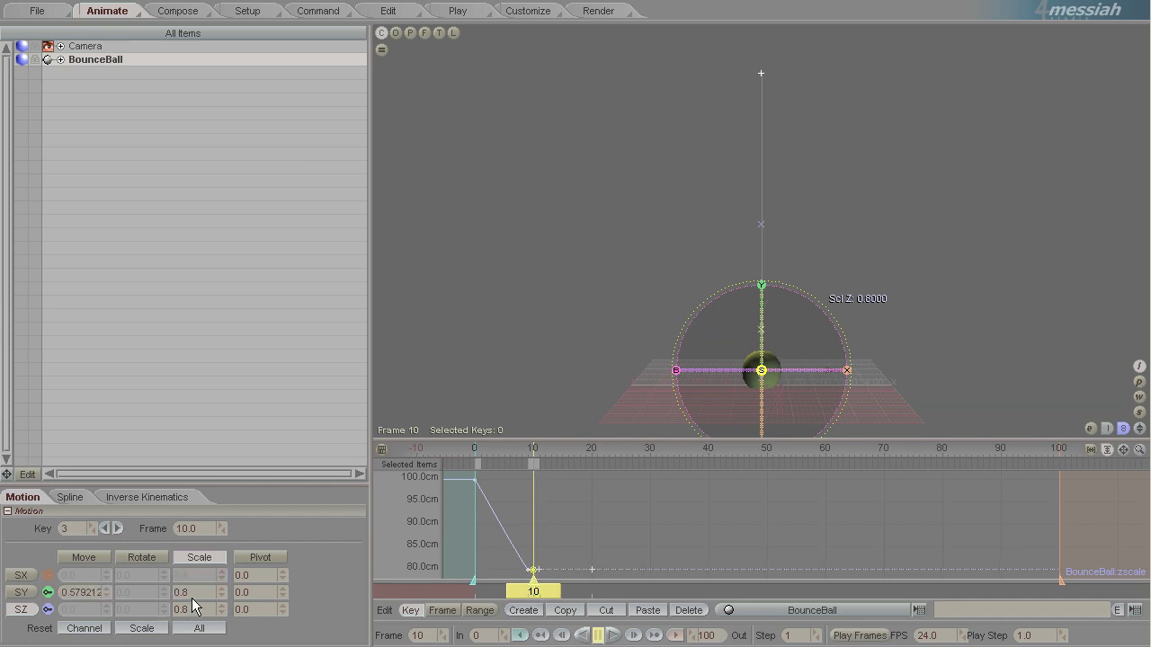
{"action": "left_click", "coordinate": [197, 612]}
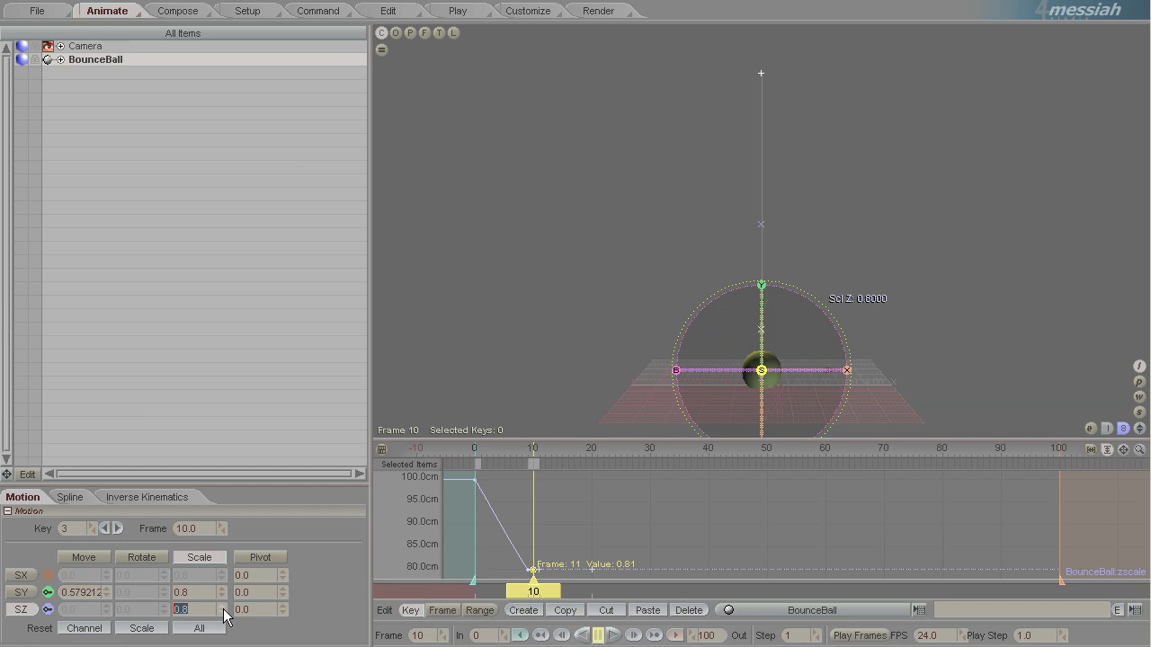
{"action": "type", "text": "1.2"}
{"action": "key", "text": "Return"}
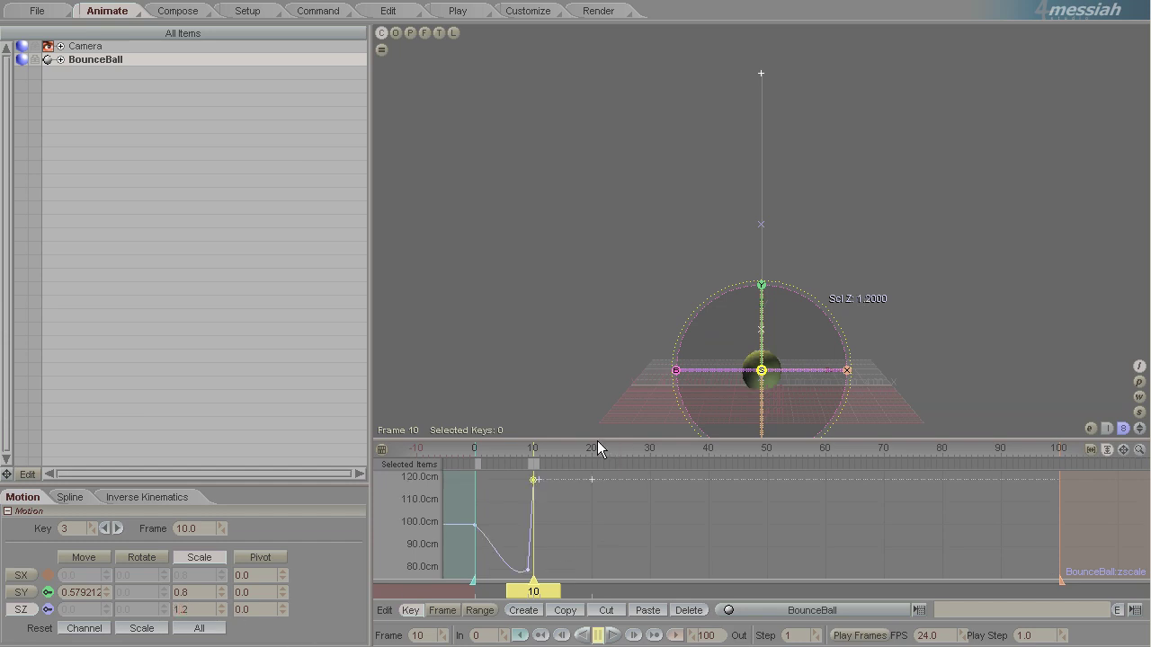
{"action": "left_click", "coordinate": [9, 575]}
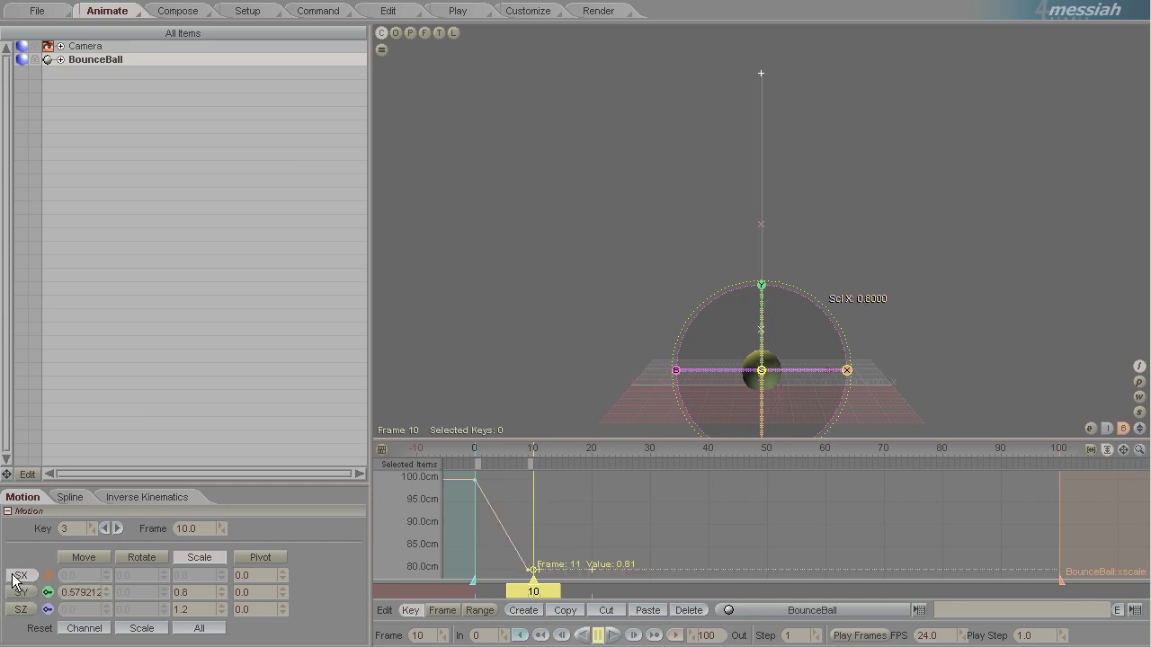
{"action": "left_click", "coordinate": [521, 611]}
{"action": "key", "text": "Return"}
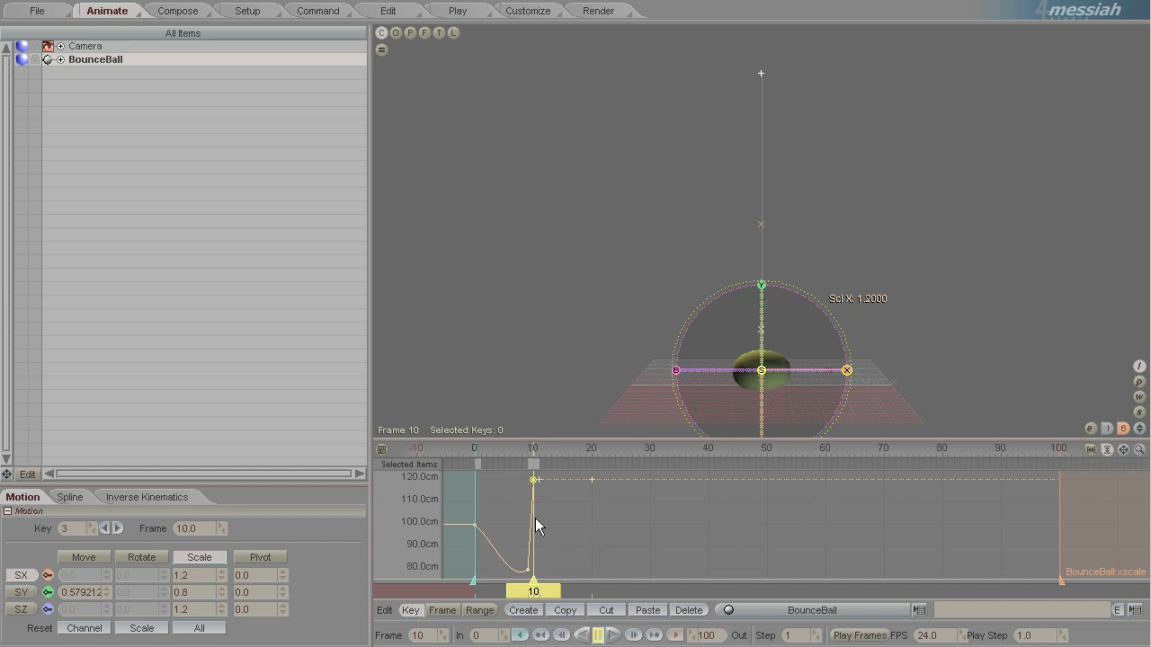
Copy the ball's stretched key at frame 9 and paste it onto a new key at frame 11
{"action": "left_click", "coordinate": [526, 569]}
{"action": "left_click", "coordinate": [566, 611]}
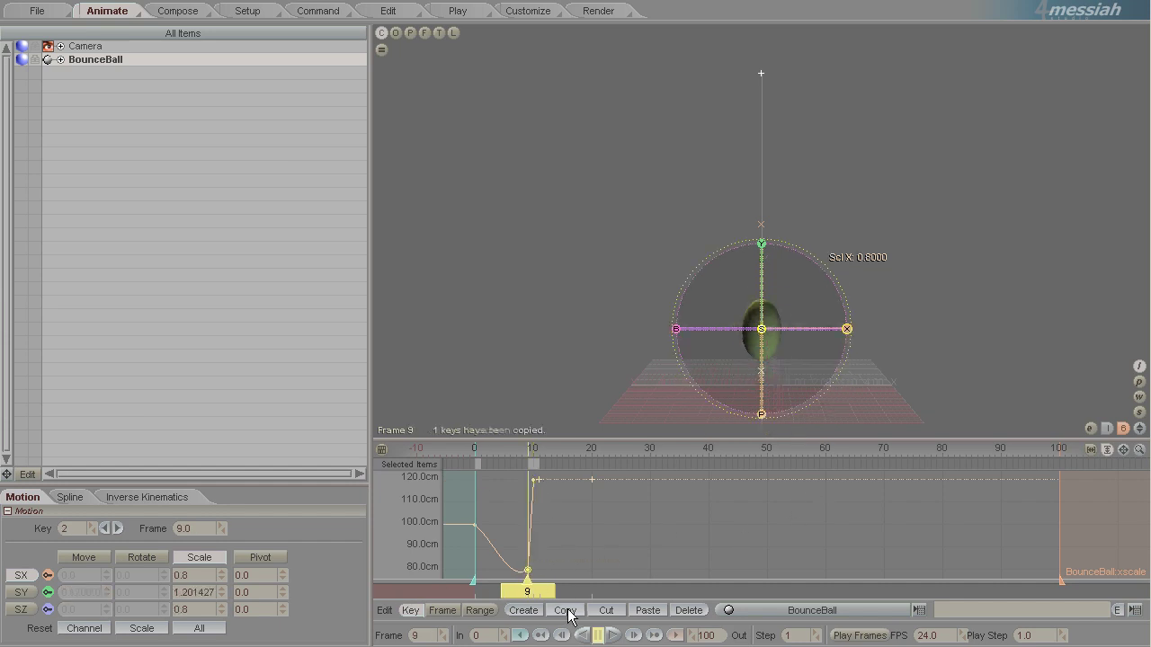
{"action": "left_click", "coordinate": [536, 480]}
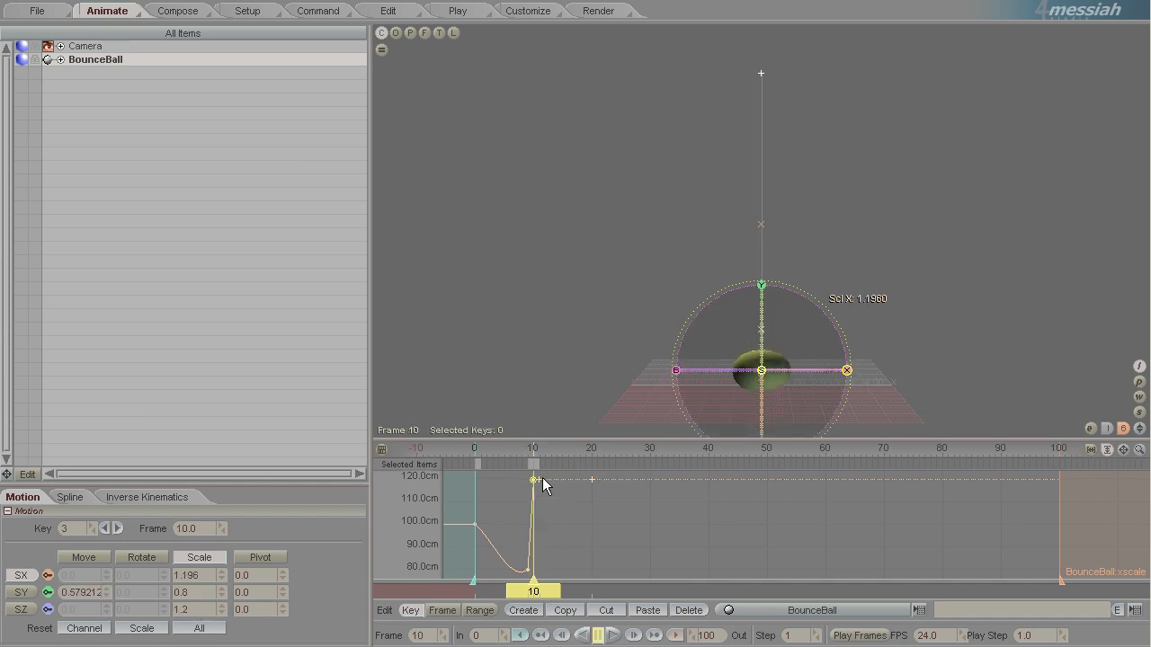
{"action": "key", "text": "Right"}
{"action": "left_click", "coordinate": [522, 611]}
{"action": "left_click", "coordinate": [647, 610]}
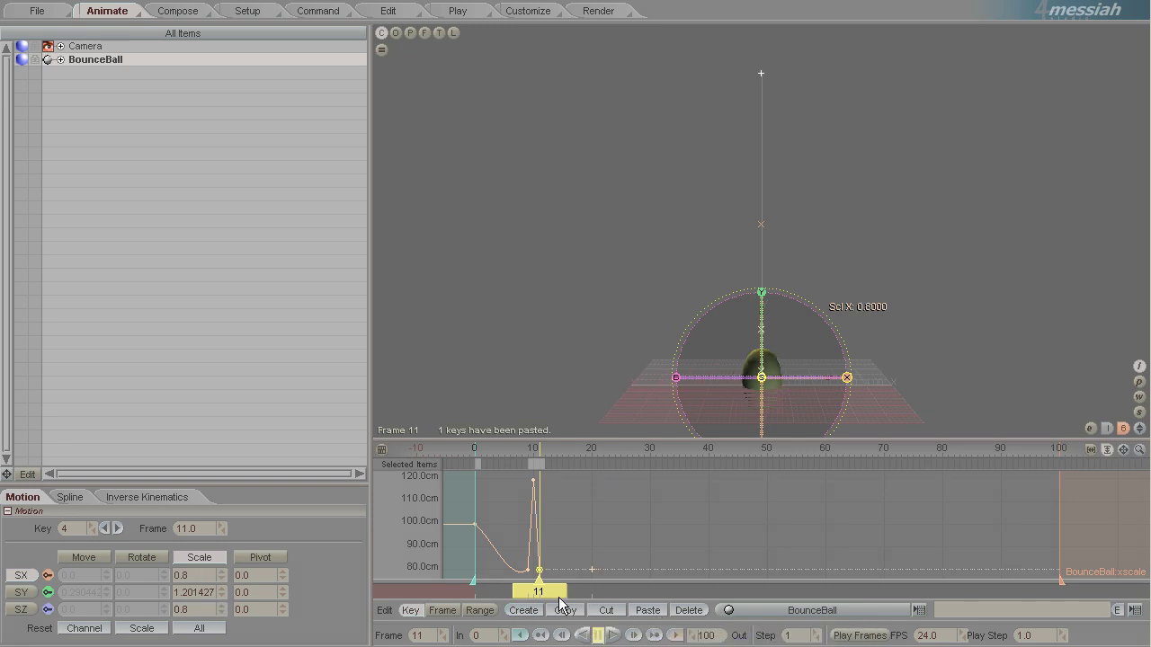
Step back and forth frame by frame through the bounce to examine the squash and stretch, ending at frame 0
{"action": "key", "text": "Left"}
{"action": "key", "text": "Left"}
{"action": "key", "text": "Left"}
{"action": "key", "text": "Left"}
{"action": "key", "text": "Left"}
{"action": "key", "text": "Left"}
{"action": "key", "text": "Left"}
{"action": "key", "text": "Left"}
{"action": "key", "text": "Left"}
{"action": "key", "text": "Left"}
{"action": "key", "text": "Right"}
{"action": "key", "text": "Right"}
{"action": "key", "text": "Right"}
{"action": "key", "text": "Right"}
{"action": "key", "text": "Right"}
{"action": "key", "text": "Right"}
{"action": "key", "text": "Right"}
{"action": "key", "text": "Right"}
{"action": "key", "text": "Right"}
{"action": "key", "text": "Right"}
{"action": "key", "text": "Right"}
{"action": "key", "text": "Right"}
{"action": "key", "text": "Right"}
{"action": "key", "text": "Right"}
{"action": "key", "text": "Right"}
{"action": "key", "text": "Left"}
{"action": "key", "text": "Left"}
{"action": "key", "text": "Left"}
{"action": "key", "text": "Left"}
{"action": "key", "text": "Left"}
{"action": "key", "text": "Left"}
{"action": "key", "text": "Left"}
{"action": "key", "text": "Left"}
{"action": "key", "text": "Left"}
{"action": "key", "text": "Left"}
{"action": "key", "text": "Left"}
{"action": "key", "text": "Left"}
{"action": "key", "text": "Left"}
{"action": "key", "text": "Left"}
{"action": "key", "text": "Left"}
{"action": "key", "text": "Right"}
{"action": "key", "text": "Right"}
{"action": "key", "text": "Right"}
{"action": "key", "text": "Right"}
{"action": "key", "text": "Right"}
{"action": "key", "text": "Right"}
{"action": "key", "text": "Right"}
{"action": "key", "text": "Right"}
{"action": "key", "text": "Right"}
{"action": "key", "text": "Right"}
{"action": "key", "text": "Right"}
{"action": "key", "text": "Right"}
{"action": "key", "text": "Right"}
{"action": "key", "text": "Right"}
{"action": "key", "text": "Right"}
{"action": "key", "text": "Right"}
{"action": "key", "text": "Right"}
{"action": "key", "text": "Right"}
{"action": "key", "text": "Left"}
{"action": "key", "text": "Left"}
{"action": "key", "text": "Left"}
{"action": "key", "text": "Left"}
{"action": "key", "text": "Left"}
{"action": "key", "text": "Left"}
{"action": "key", "text": "Left"}
{"action": "key", "text": "Left"}
{"action": "key", "text": "Left"}
{"action": "key", "text": "Left"}
{"action": "key", "text": "Left"}
{"action": "key", "text": "Left"}
{"action": "key", "text": "Left"}
{"action": "key", "text": "Left"}
{"action": "key", "text": "Left"}
{"action": "key", "text": "Left"}
{"action": "key", "text": "Left"}
{"action": "key", "text": "Left"}
{"action": "key", "text": "Left"}
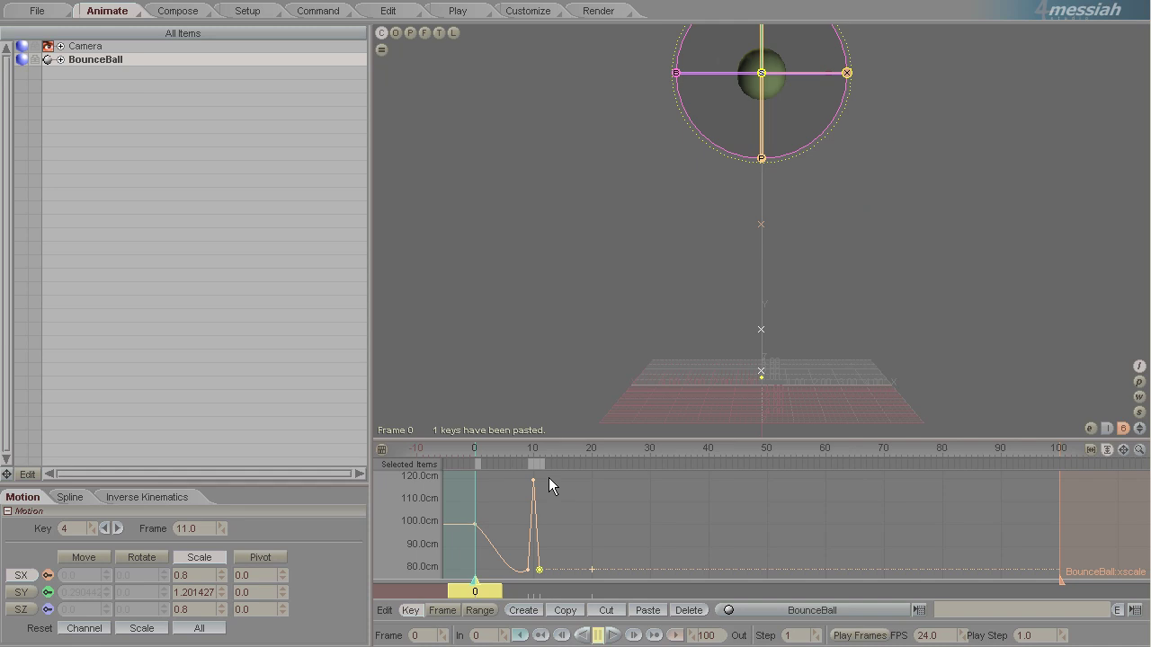
Copy the four scale keys from frames 0 to 11 and paste them starting at frame 20
{"action": "left_click_drag", "start_coordinate": [615, 474], "coordinate": [465, 577]}
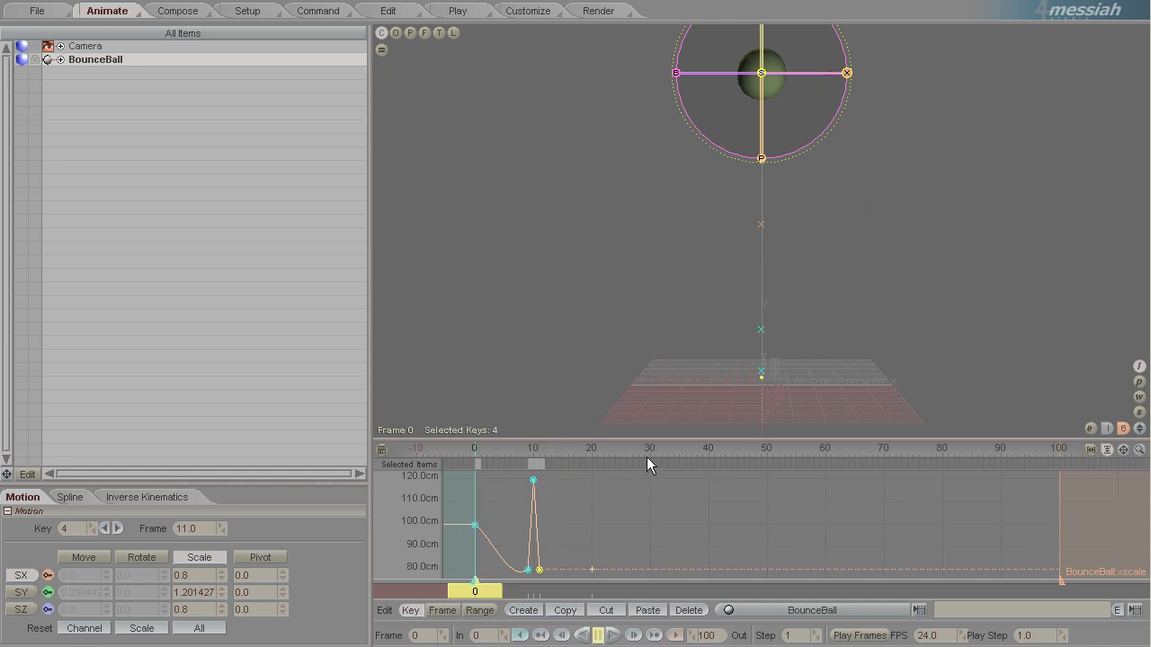
{"action": "left_click", "coordinate": [566, 612]}
{"action": "left_click", "coordinate": [593, 571]}
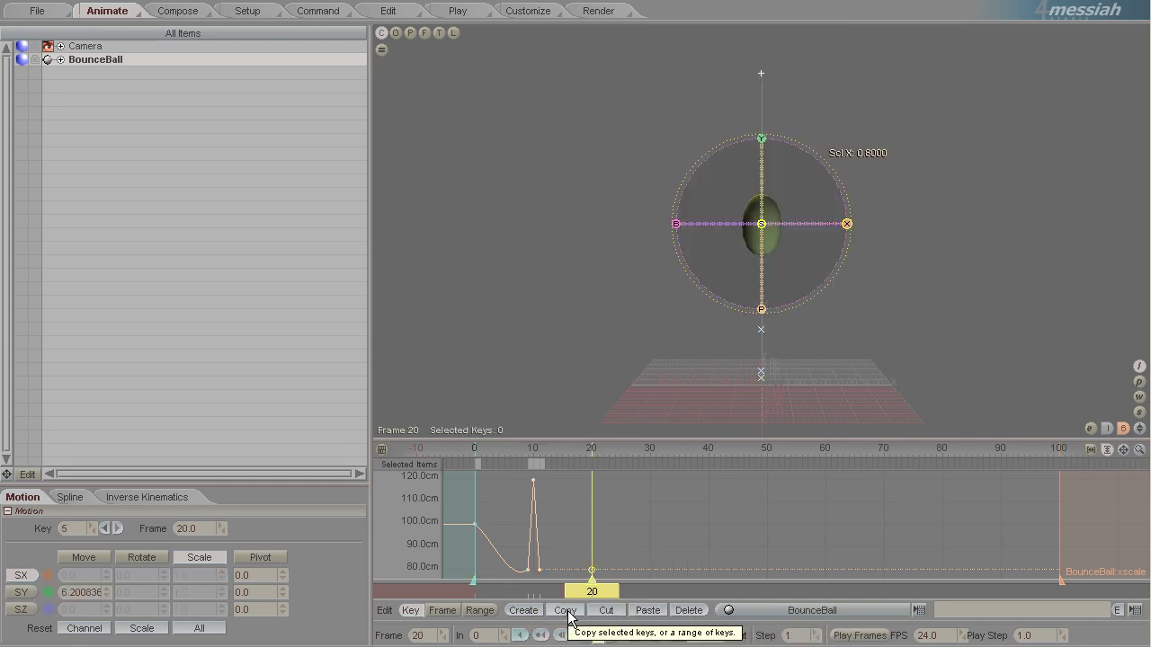
{"action": "left_click", "coordinate": [643, 611]}
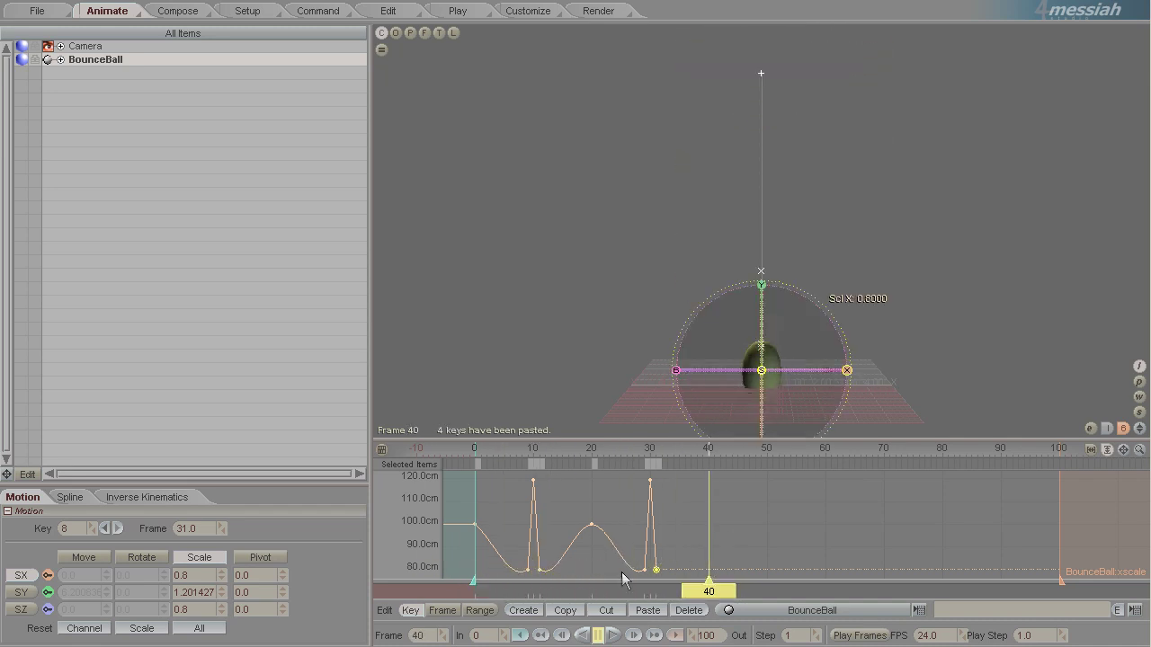
Repeat the bounce by pasting the four copied keys onto new keys at frames 40, 60 and 80
{"action": "left_click", "coordinate": [522, 611]}
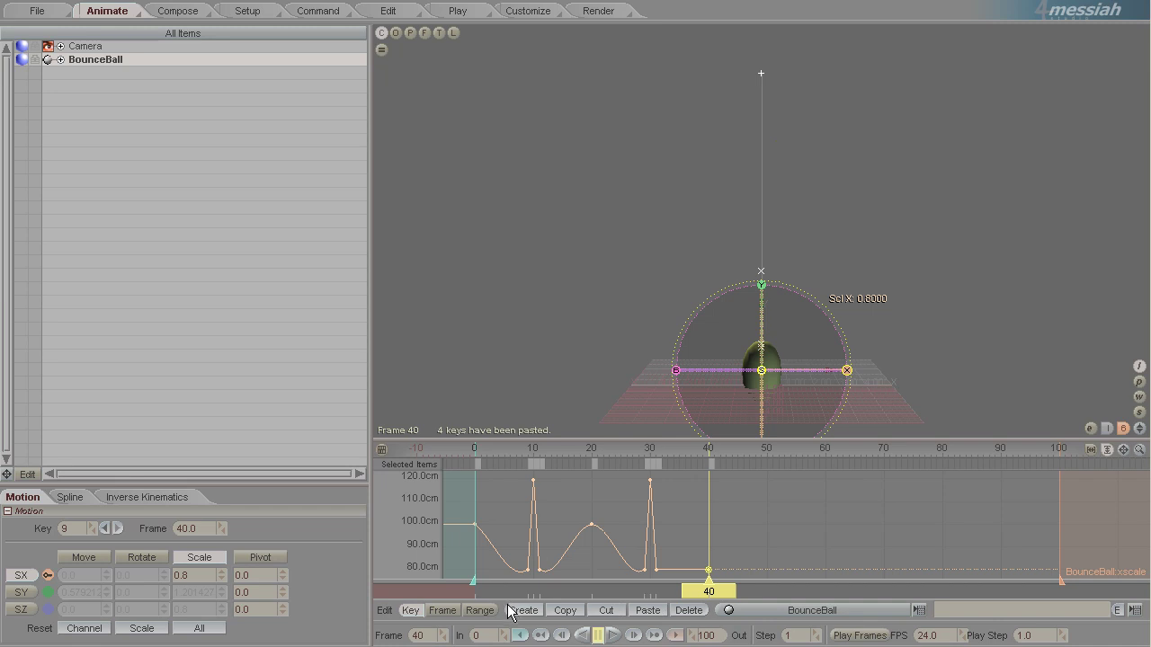
{"action": "left_click", "coordinate": [648, 610]}
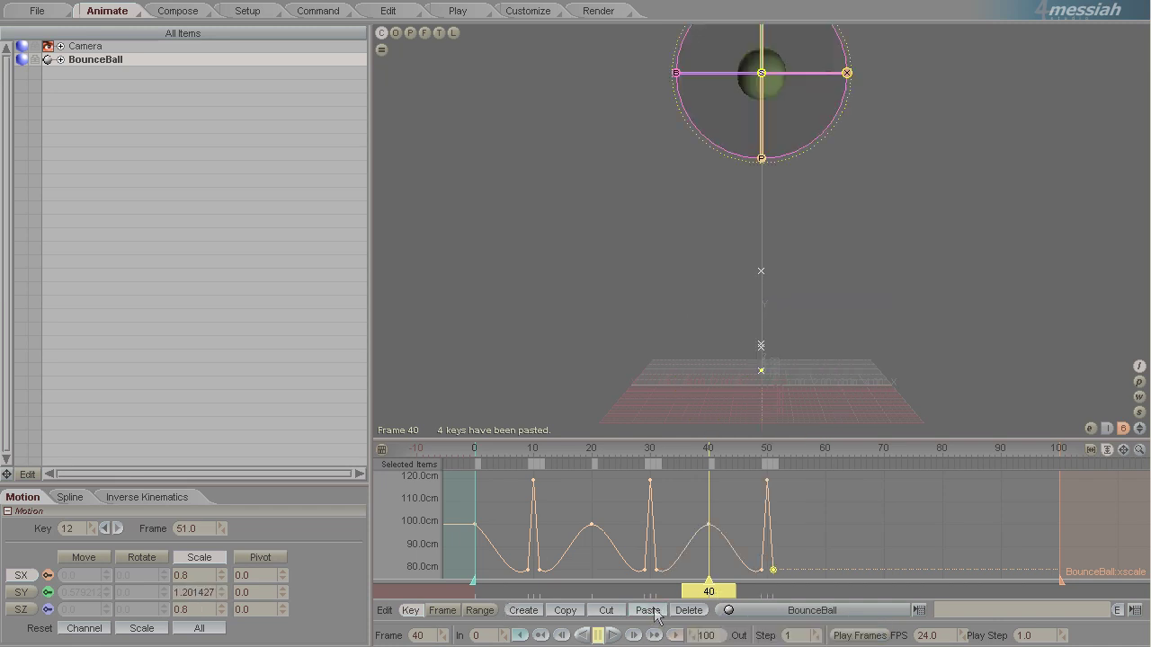
{"action": "left_click_drag", "start_coordinate": [729, 599], "coordinate": [845, 593]}
{"action": "left_click", "coordinate": [522, 611]}
{"action": "left_click", "coordinate": [647, 610]}
{"action": "left_click_drag", "start_coordinate": [842, 591], "coordinate": [937, 592]}
{"action": "left_click", "coordinate": [522, 610]}
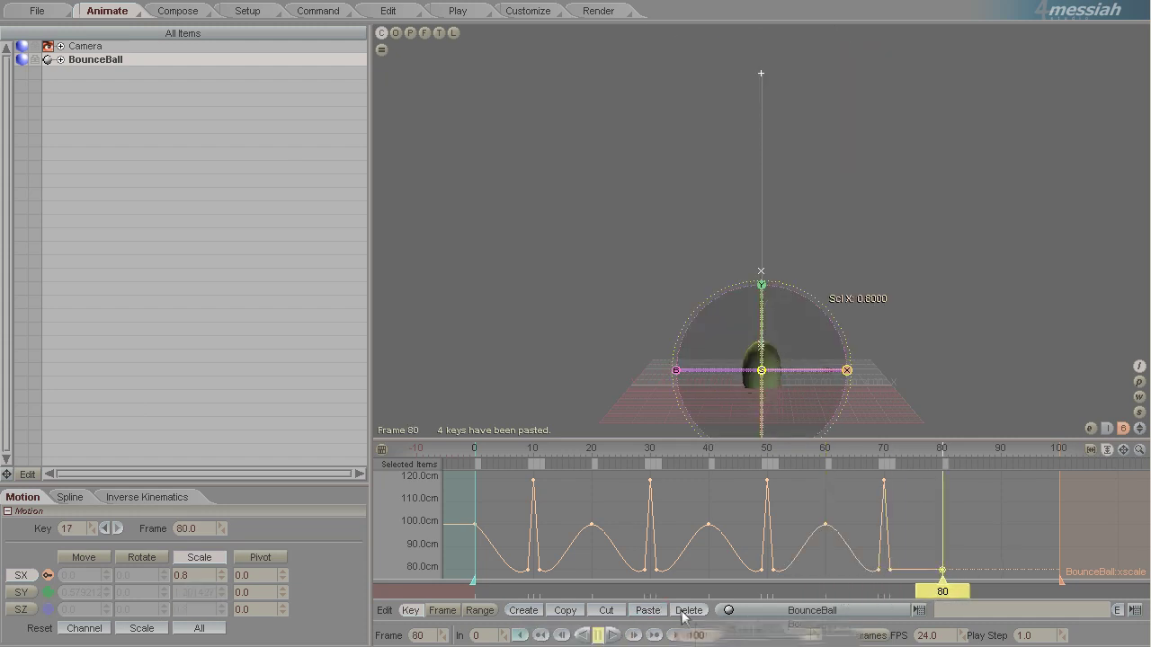
{"action": "left_click", "coordinate": [647, 611]}
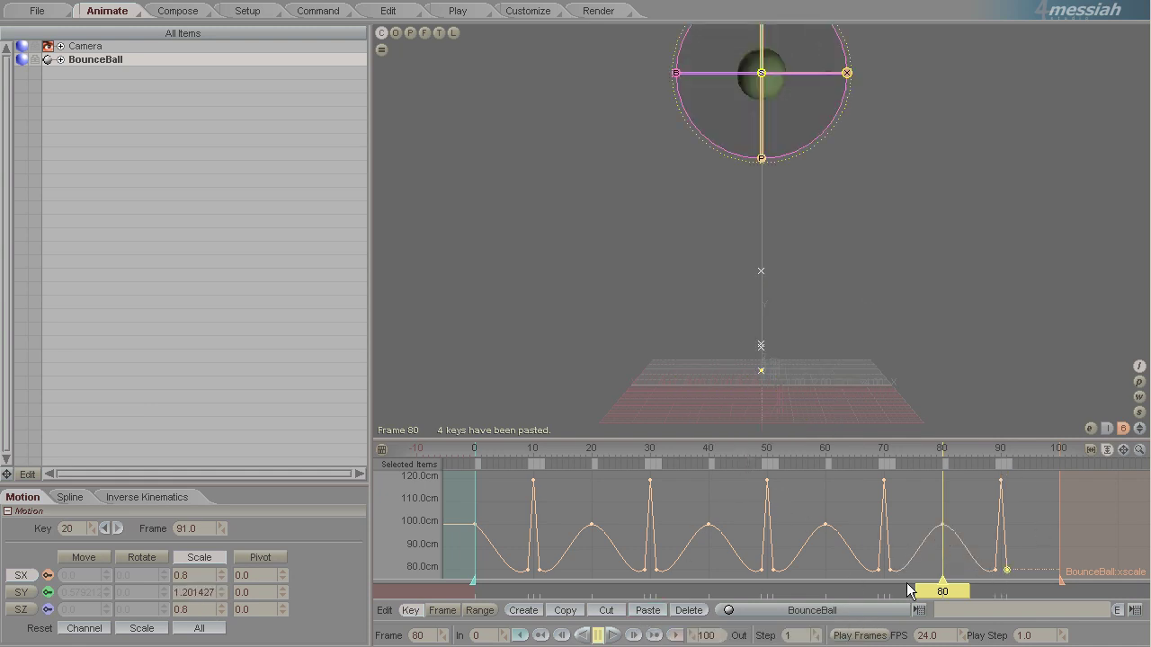
Play the animation from frame 0 to check the repeated squash and stretch, and return to frame 0
{"action": "left_click_drag", "start_coordinate": [925, 591], "coordinate": [457, 591]}
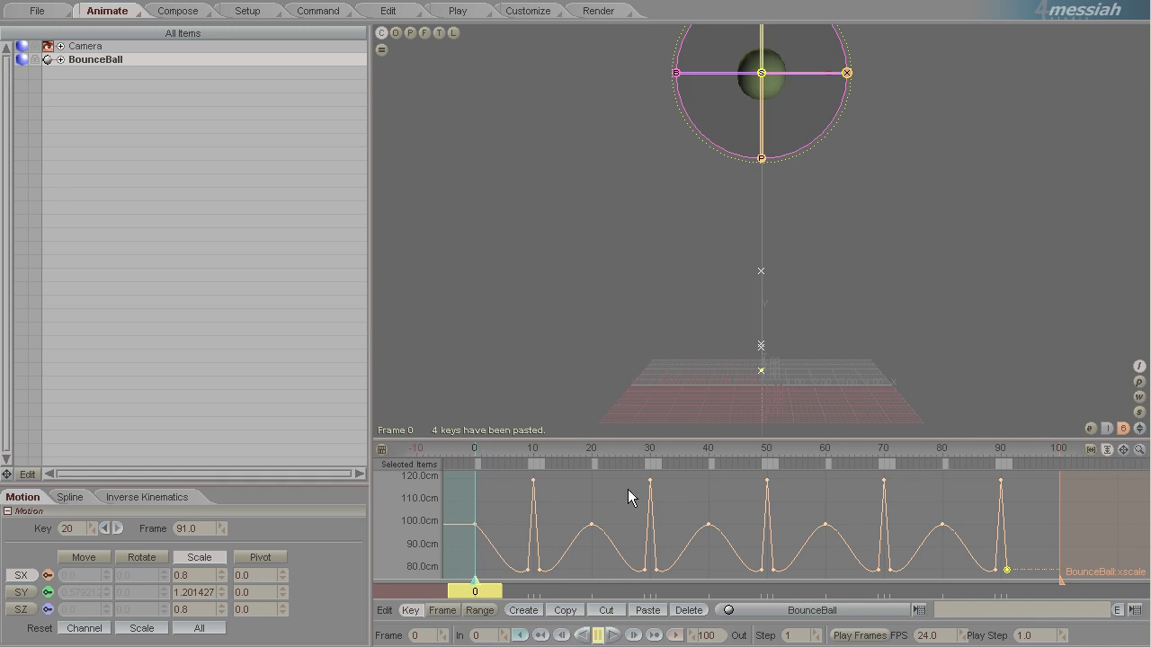
{"action": "left_click", "coordinate": [605, 636]}
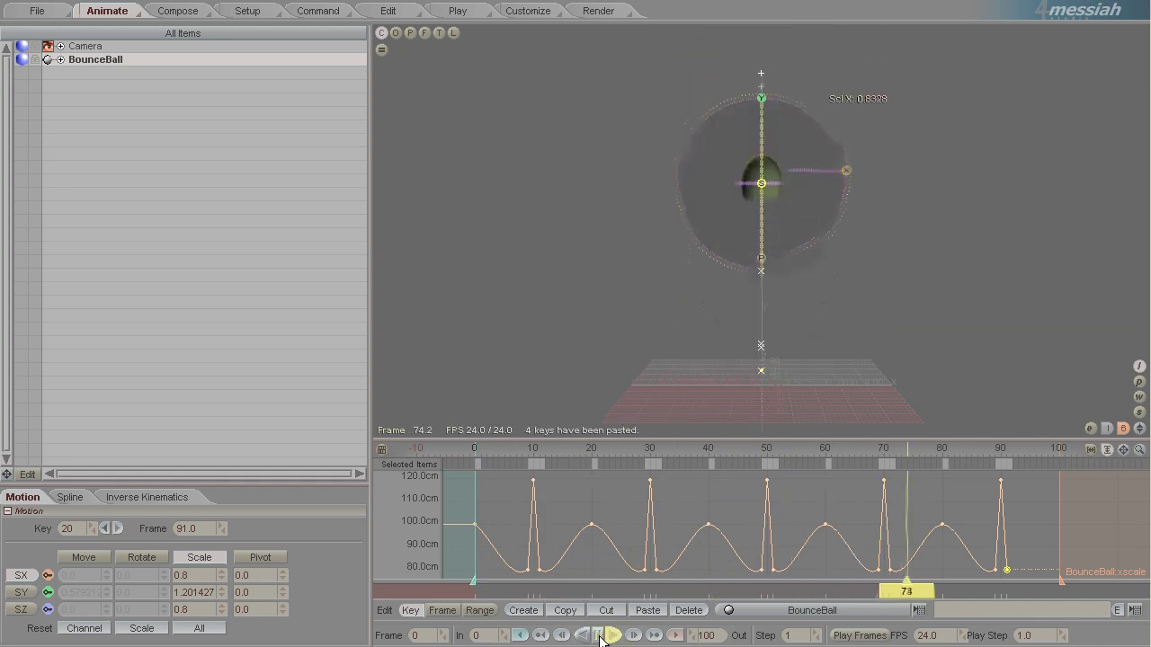
{"action": "left_click", "coordinate": [602, 637]}
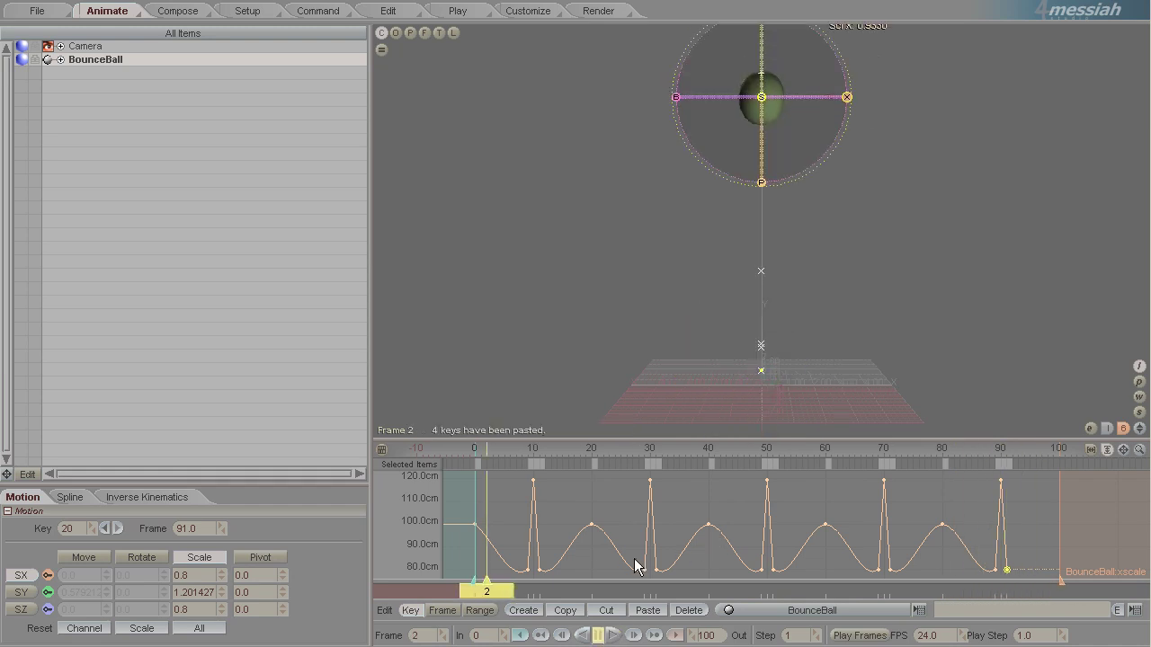
{"action": "left_click_drag", "start_coordinate": [500, 595], "coordinate": [488, 594]}
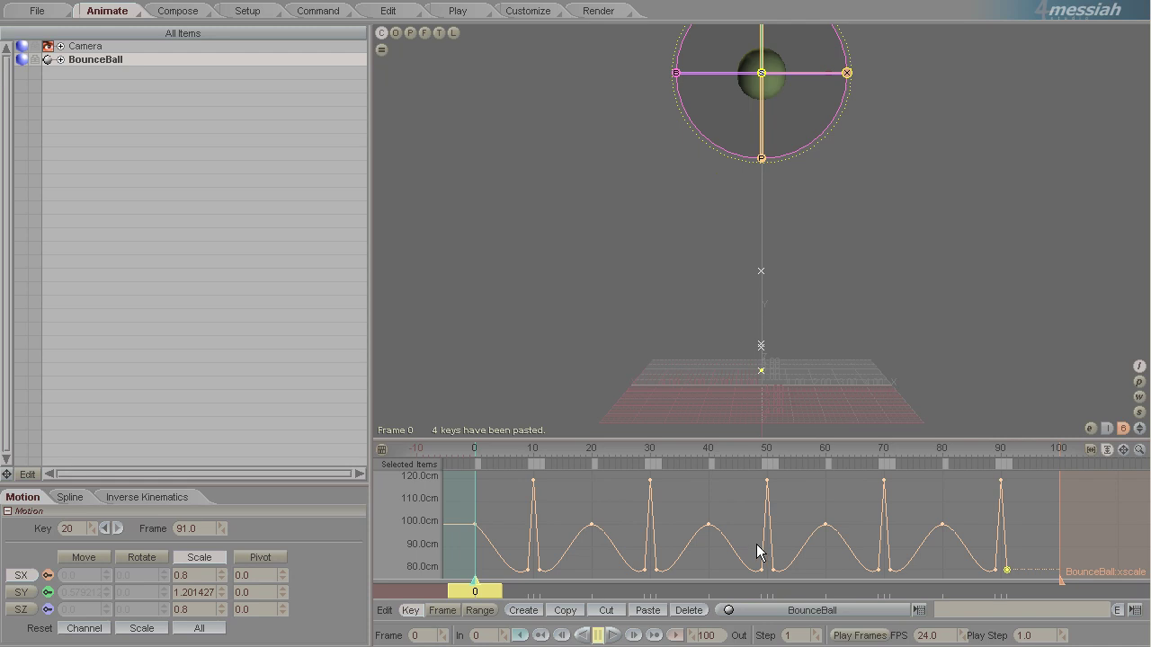
Select the BounceBall xscale, yscale and zscale channels and soften the keys around frame 30 to about 1.14 in X and 0.86 in Y
{"action": "left_click", "coordinate": [60, 59]}
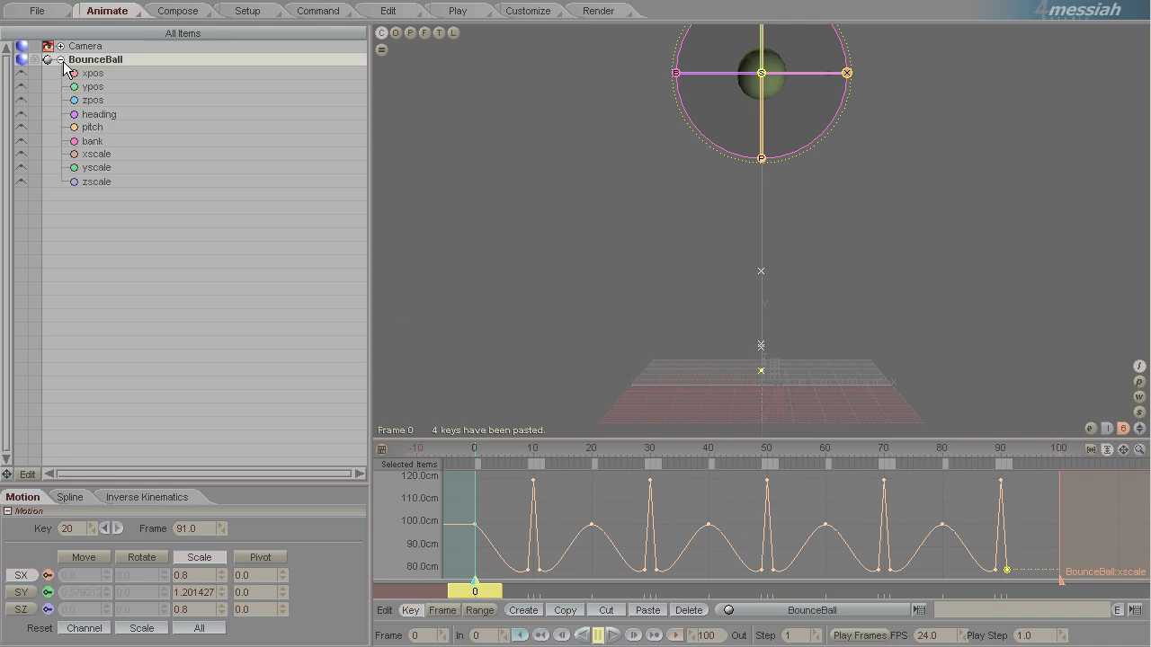
{"action": "left_click", "coordinate": [120, 154]}
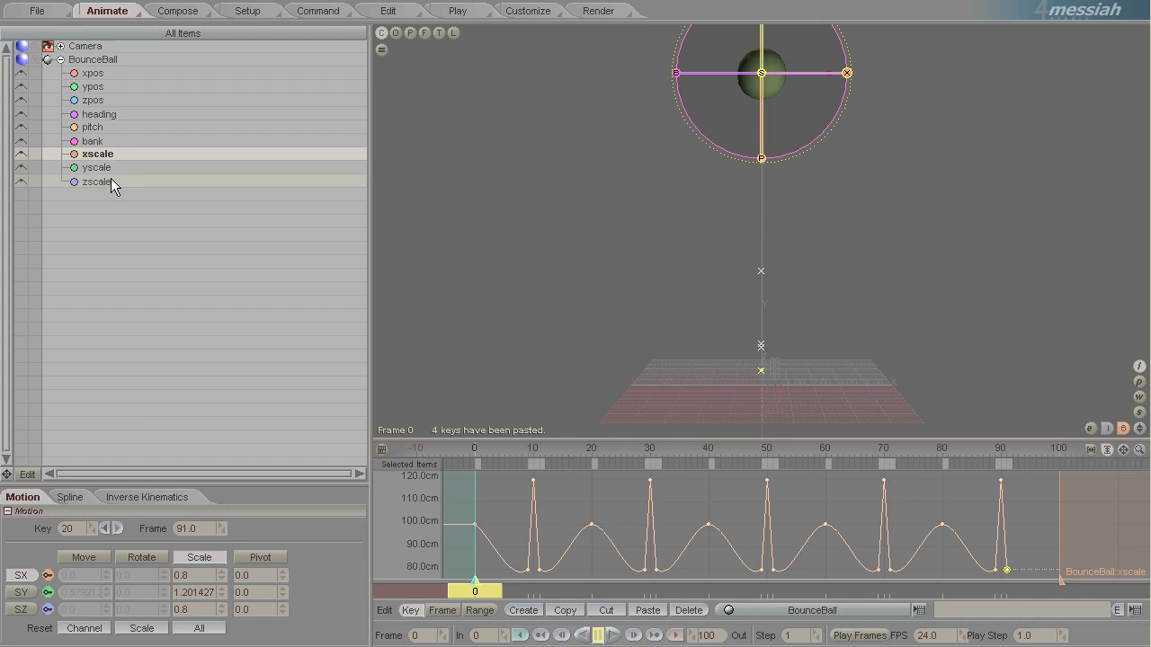
{"action": "left_click", "coordinate": [110, 182], "text": "shift"}
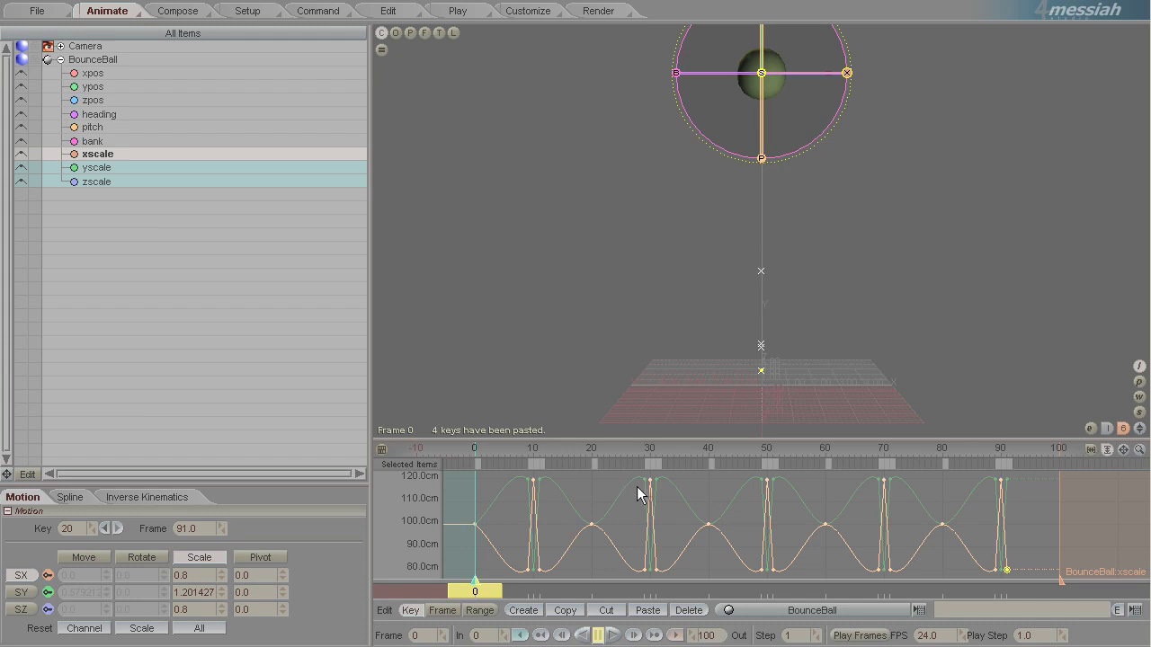
{"action": "left_click_drag", "start_coordinate": [738, 471], "coordinate": [650, 493]}
{"action": "left_click_drag", "start_coordinate": [666, 560], "coordinate": [644, 578], "text": "shift"}
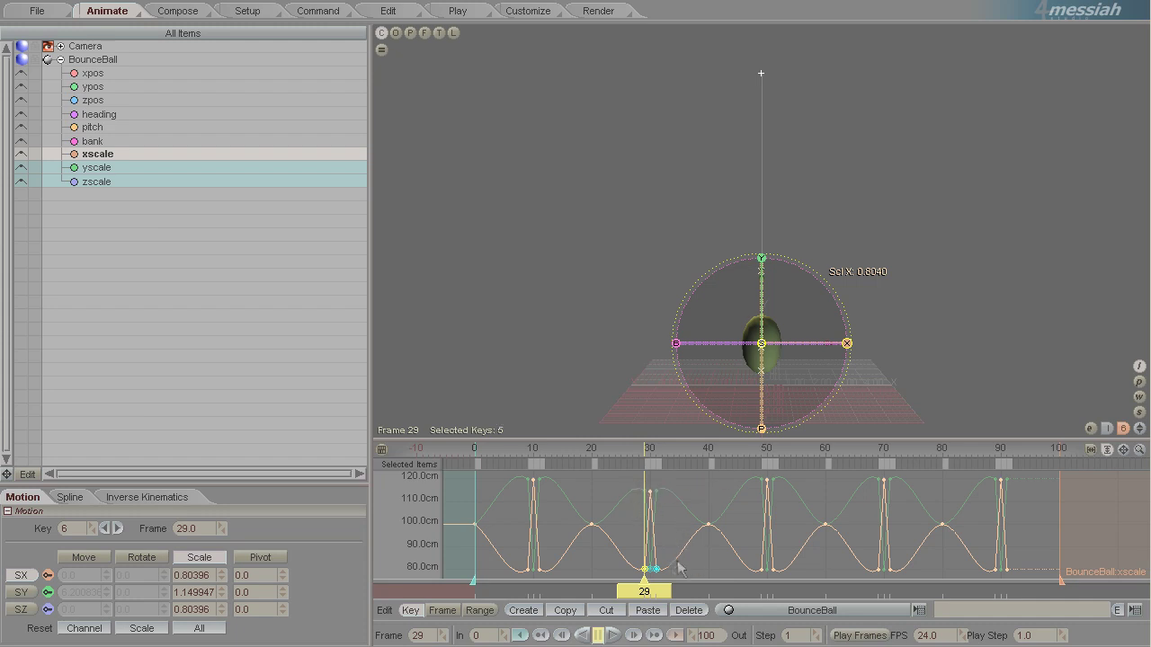
{"action": "left_click", "coordinate": [650, 578]}
{"action": "left_click", "coordinate": [653, 572]}
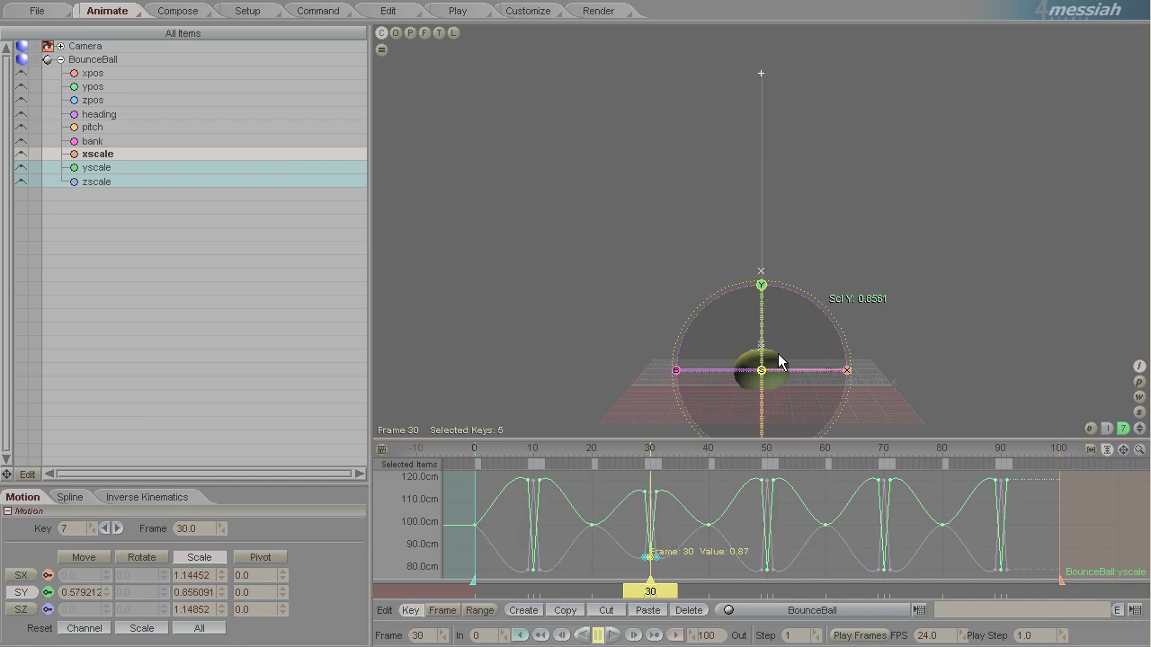
Soften the scale keys around frame 50 to about 1.10 in X and 0.92 in Y
{"action": "left_click_drag", "start_coordinate": [781, 475], "coordinate": [752, 486], "text": "shift"}
{"action": "left_click_drag", "start_coordinate": [678, 546], "coordinate": [633, 567], "text": "ctrl"}
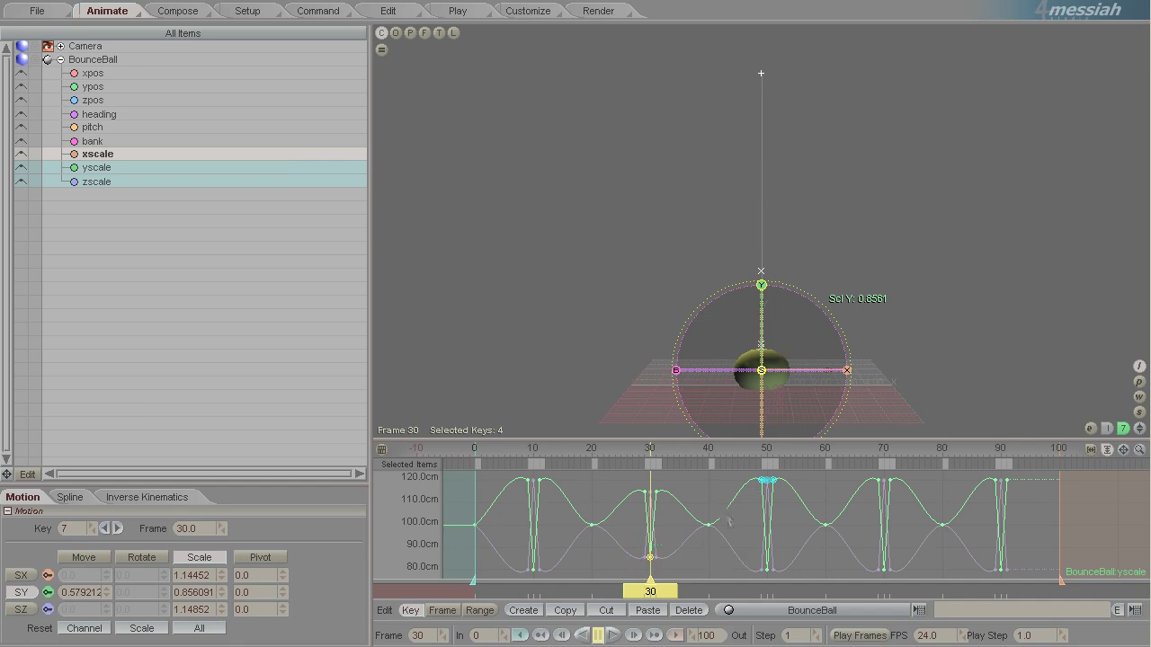
{"action": "left_click_drag", "start_coordinate": [763, 488], "coordinate": [768, 544]}
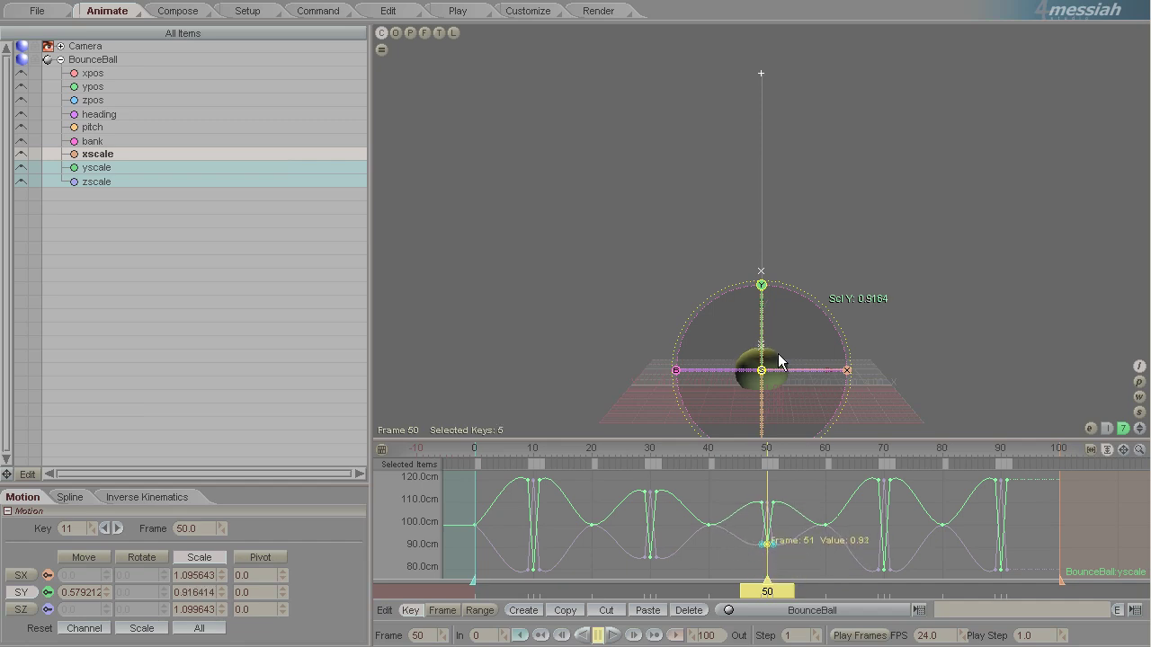
Soften the scale keys around frame 70 to about 1.06 in X and 0.91 in Y
{"action": "left_click", "coordinate": [878, 480]}
{"action": "left_click_drag", "start_coordinate": [902, 487], "coordinate": [870, 473]}
{"action": "left_click_drag", "start_coordinate": [778, 360], "coordinate": [778, 360]}
{"action": "left_click", "coordinate": [885, 571]}
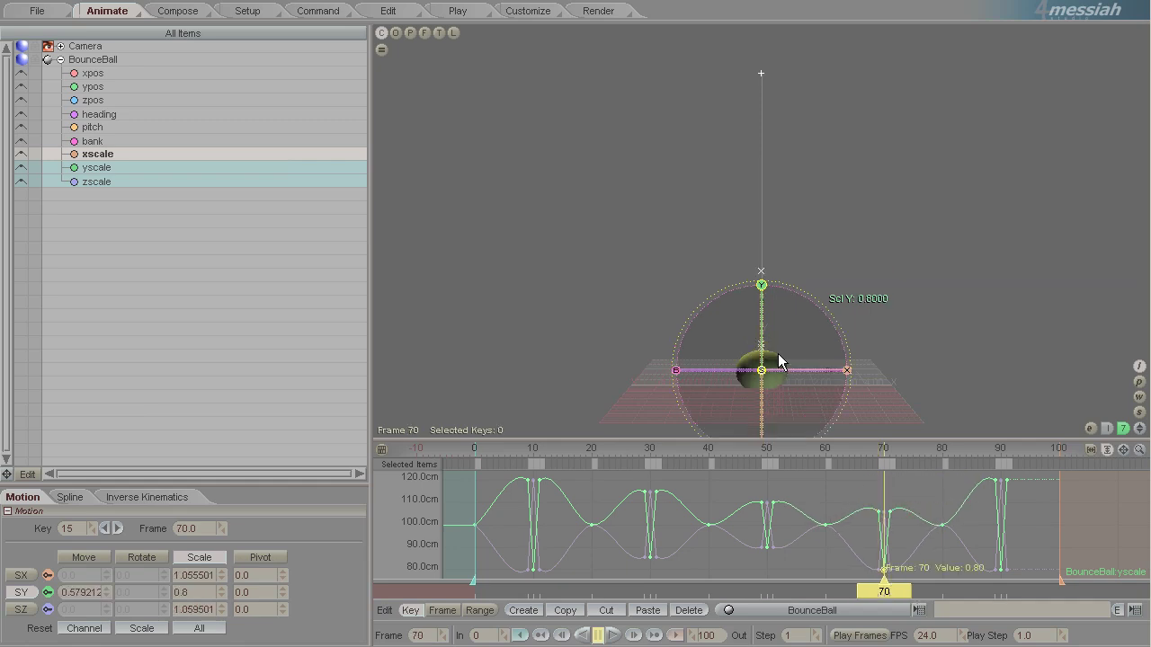
{"action": "left_click_drag", "start_coordinate": [906, 572], "coordinate": [861, 582]}
{"action": "left_click_drag", "start_coordinate": [778, 359], "coordinate": [778, 360]}
Soften the scale keys around frame 90 to about 1.02 and 0.94, and reset the frame 91 key's scale to 1.0
{"action": "left_click", "coordinate": [97, 167]}
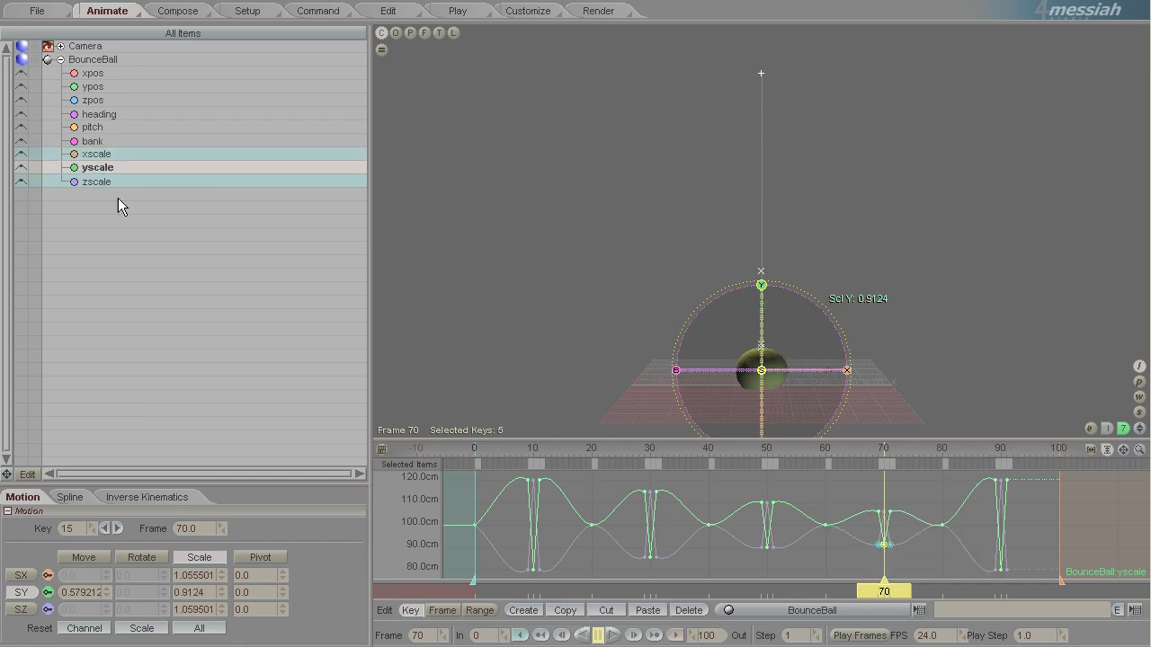
{"action": "left_click", "coordinate": [995, 479]}
{"action": "left_click_drag", "start_coordinate": [1000, 482], "coordinate": [1000, 520]}
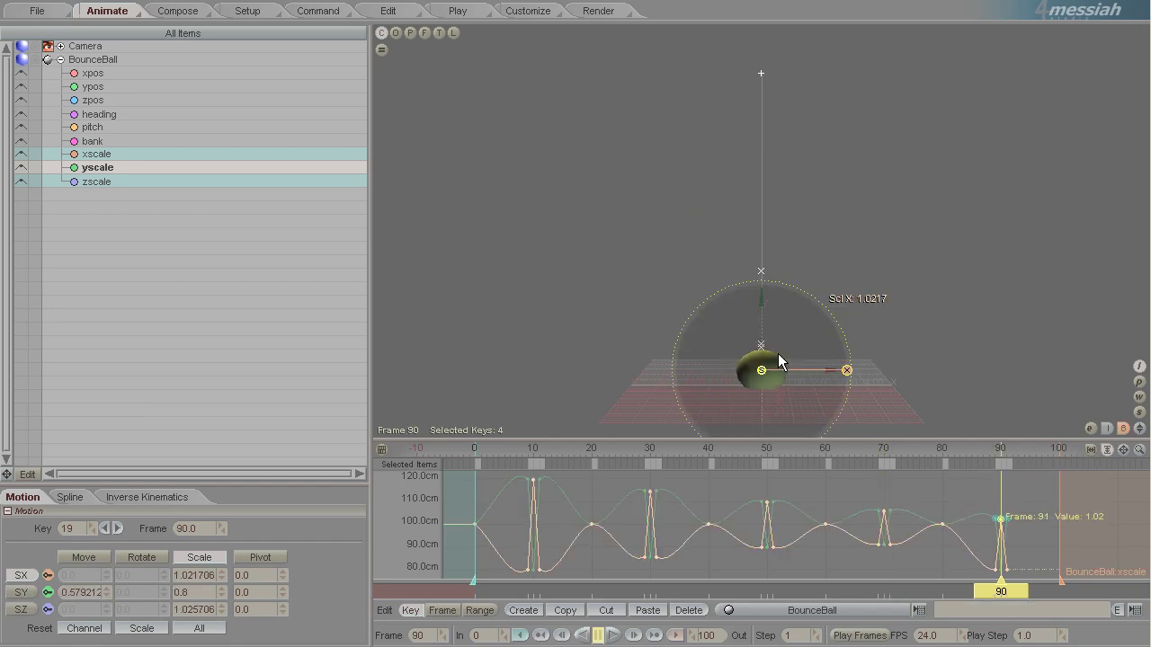
{"action": "left_click", "coordinate": [1007, 569]}
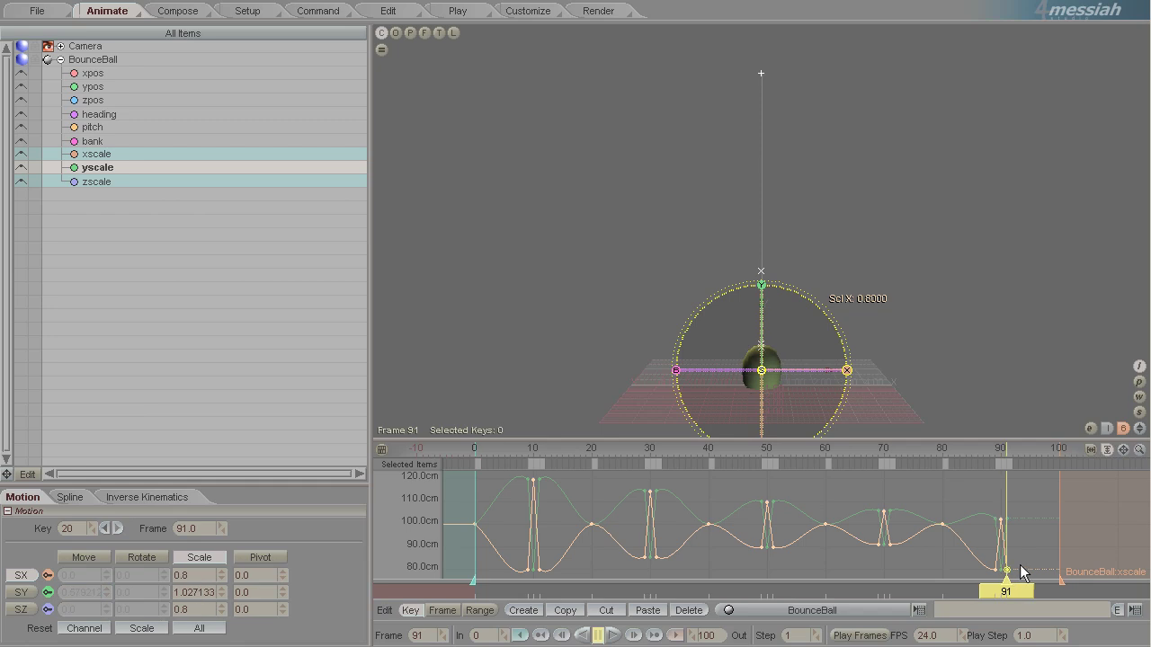
{"action": "left_click_drag", "start_coordinate": [1001, 570], "coordinate": [1003, 539]}
{"action": "right_click_drag", "start_coordinate": [779, 360], "coordinate": [778, 360]}
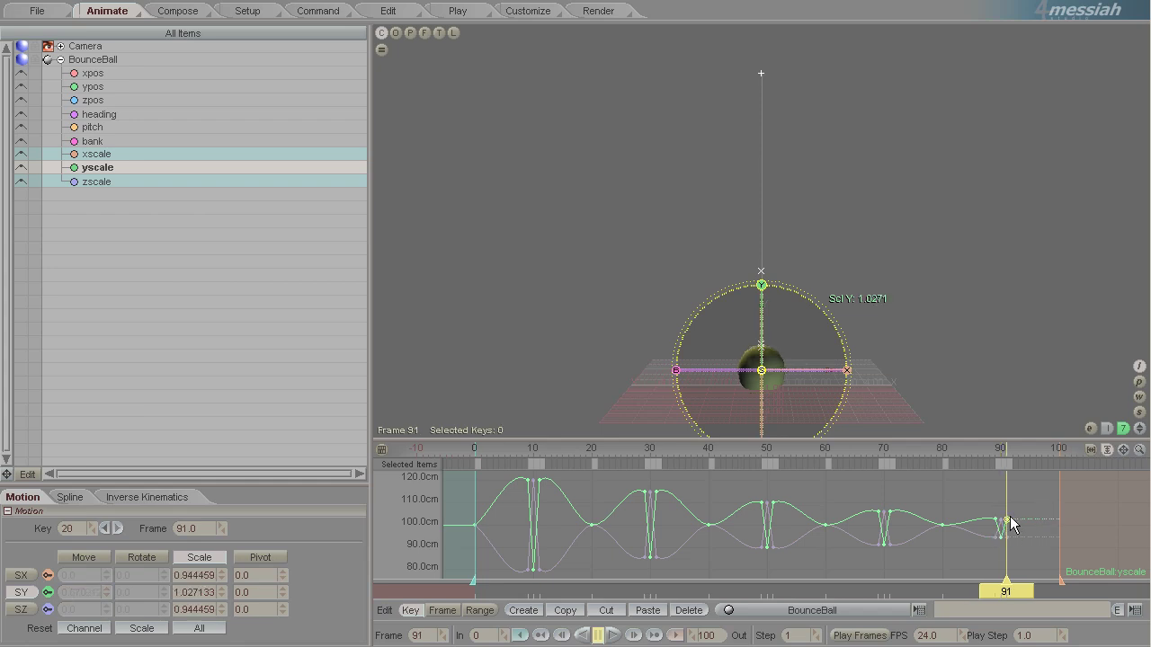
{"action": "left_click", "coordinate": [193, 629]}
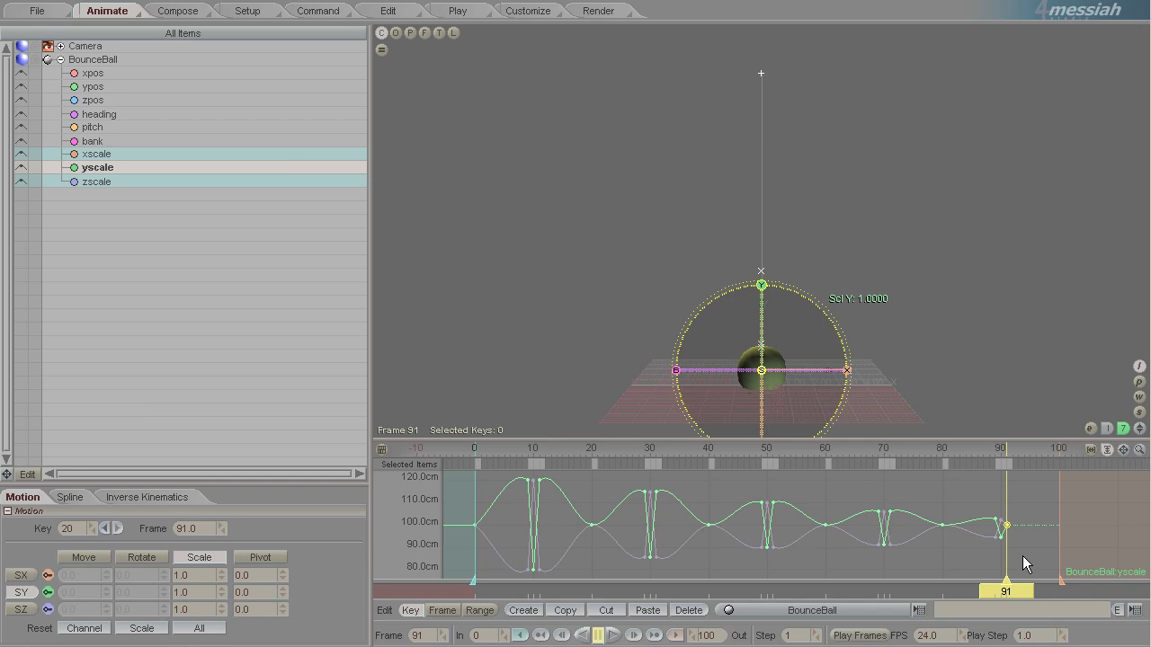
Rewind, play and scrub the timeline to check the diminishing squash and stretch
{"action": "left_click", "coordinate": [521, 635]}
{"action": "key", "text": "space"}
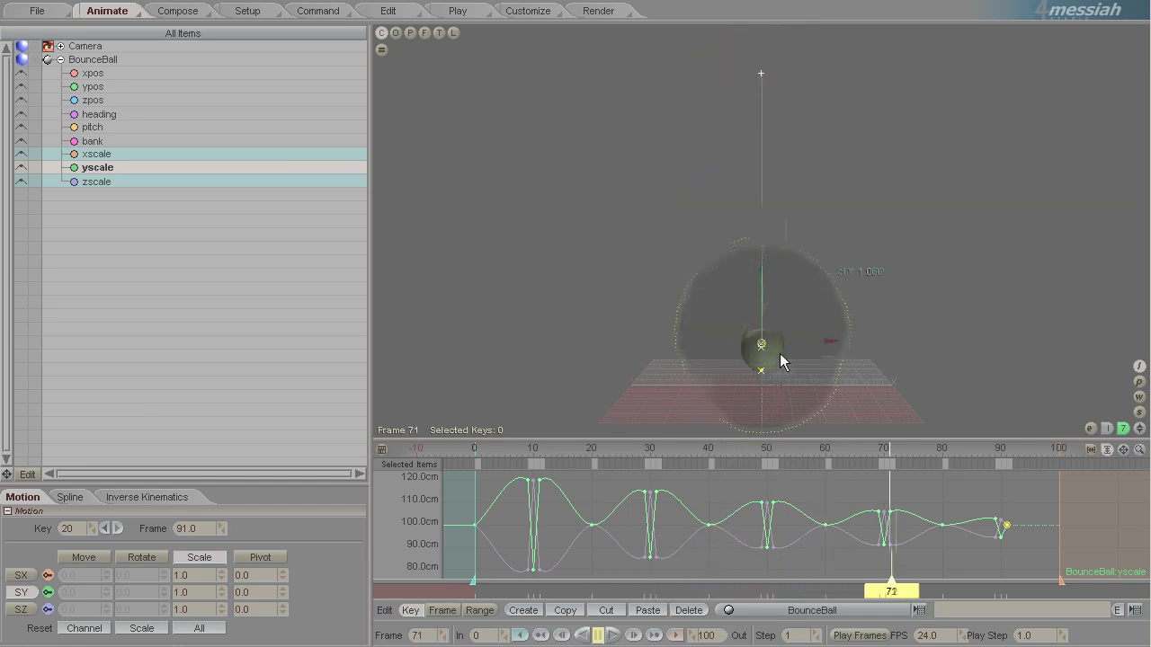
{"action": "left_click_drag", "start_coordinate": [780, 591], "coordinate": [569, 593]}
Lower the ypos peak keys at frames 20, 40, 60 and 80 progressively, from about 6.6 m down to about 1.15 m
{"action": "left_click", "coordinate": [111, 89]}
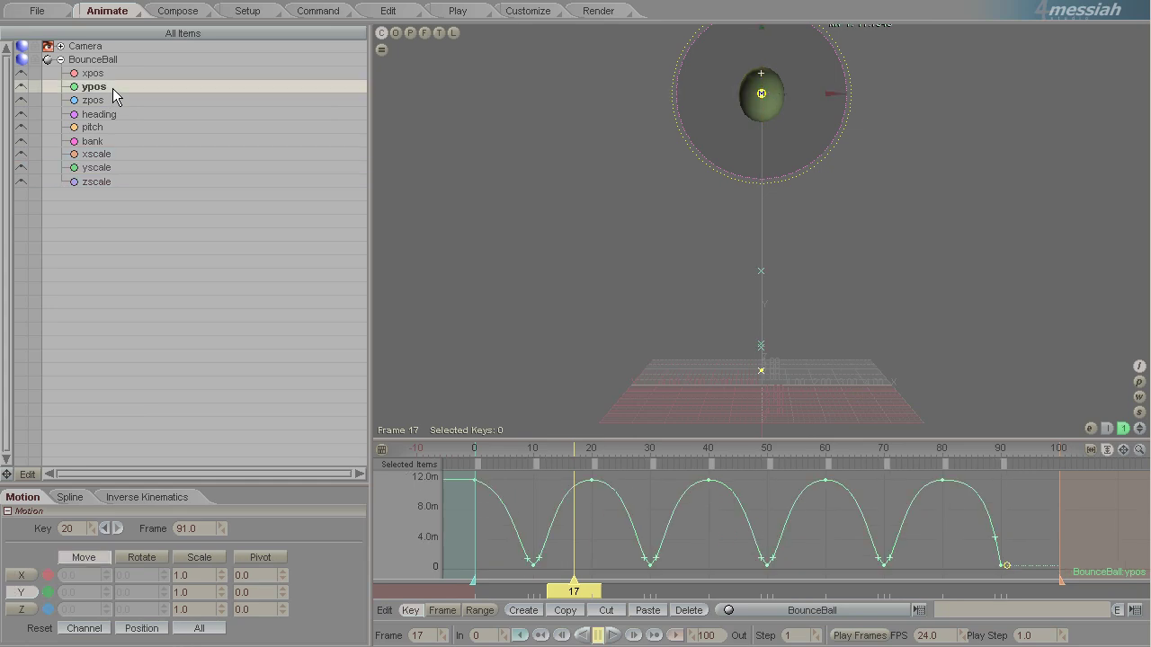
{"action": "left_click", "coordinate": [593, 479]}
{"action": "left_click_drag", "start_coordinate": [778, 355], "coordinate": [778, 354]}
{"action": "left_click_drag", "start_coordinate": [708, 481], "coordinate": [777, 353]}
{"action": "key", "text": "Right"}
{"action": "key", "text": "Right"}
Play the animation from frame 0 to review the decreasing bounce heights
{"action": "left_click_drag", "start_coordinate": [942, 595], "coordinate": [475, 594]}
{"action": "left_click", "coordinate": [612, 635]}
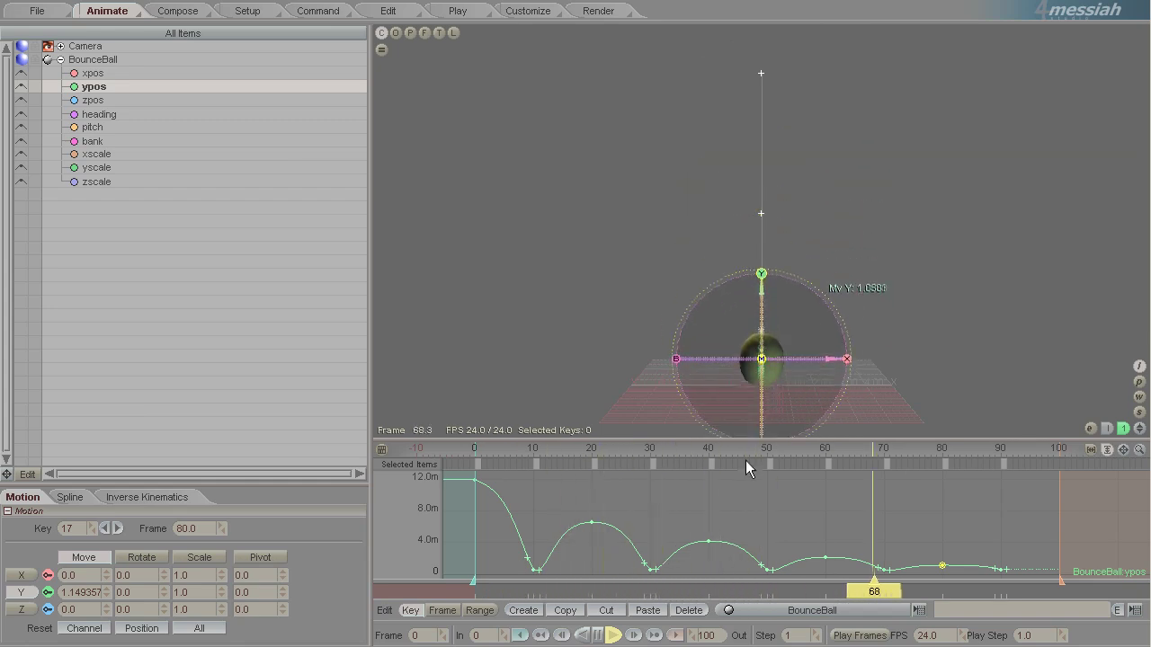
{"action": "left_click", "coordinate": [599, 636]}
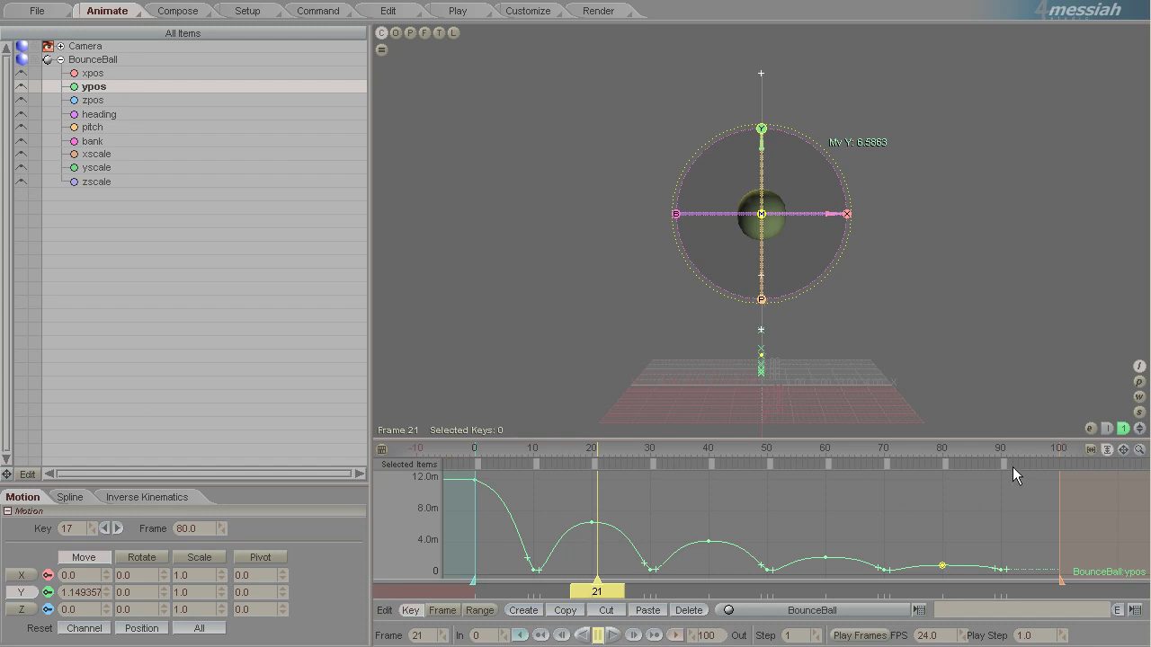
Switch the graph to the key block view and show all BounceBall channels from xpos to zscale in an enlarged timeline
{"action": "left_click_drag", "start_coordinate": [1013, 466], "coordinate": [675, 464]}
{"action": "left_click", "coordinate": [383, 452]}
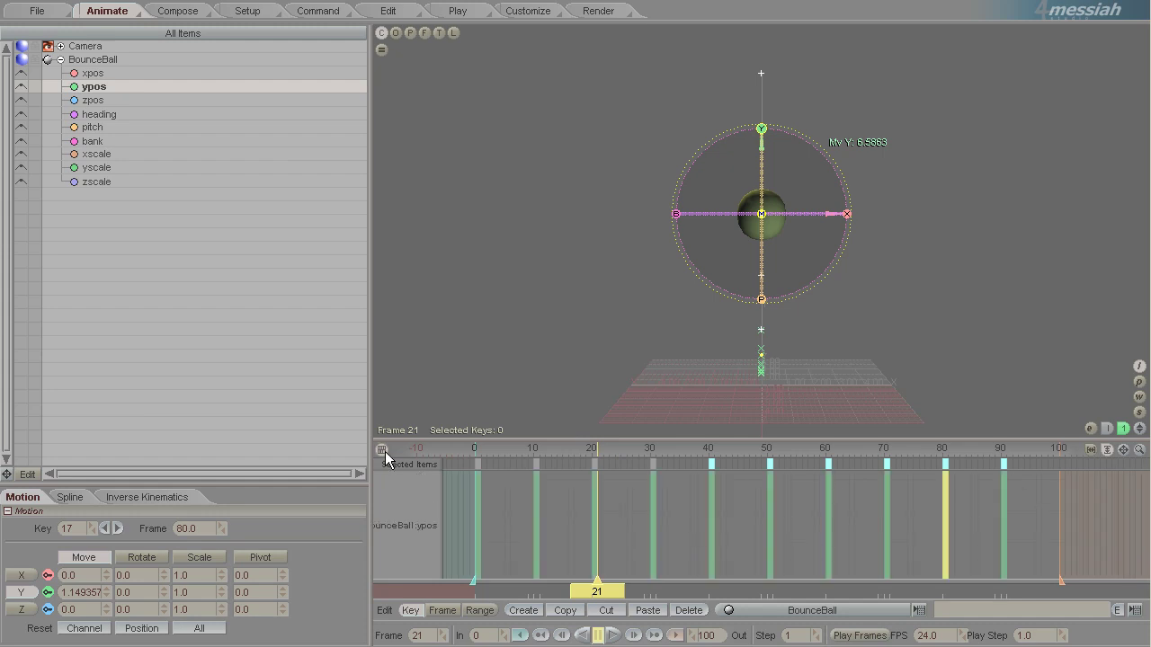
{"action": "left_click", "coordinate": [121, 77]}
{"action": "left_click", "coordinate": [117, 183], "text": "shift"}
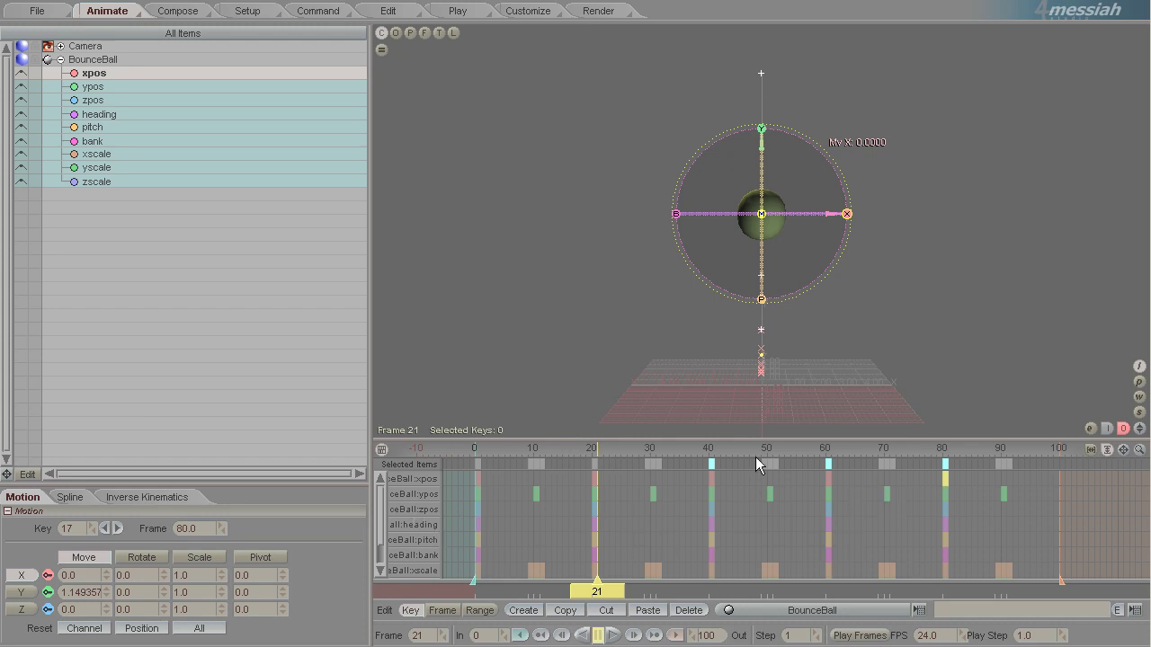
{"action": "left_click_drag", "start_coordinate": [759, 442], "coordinate": [758, 430]}
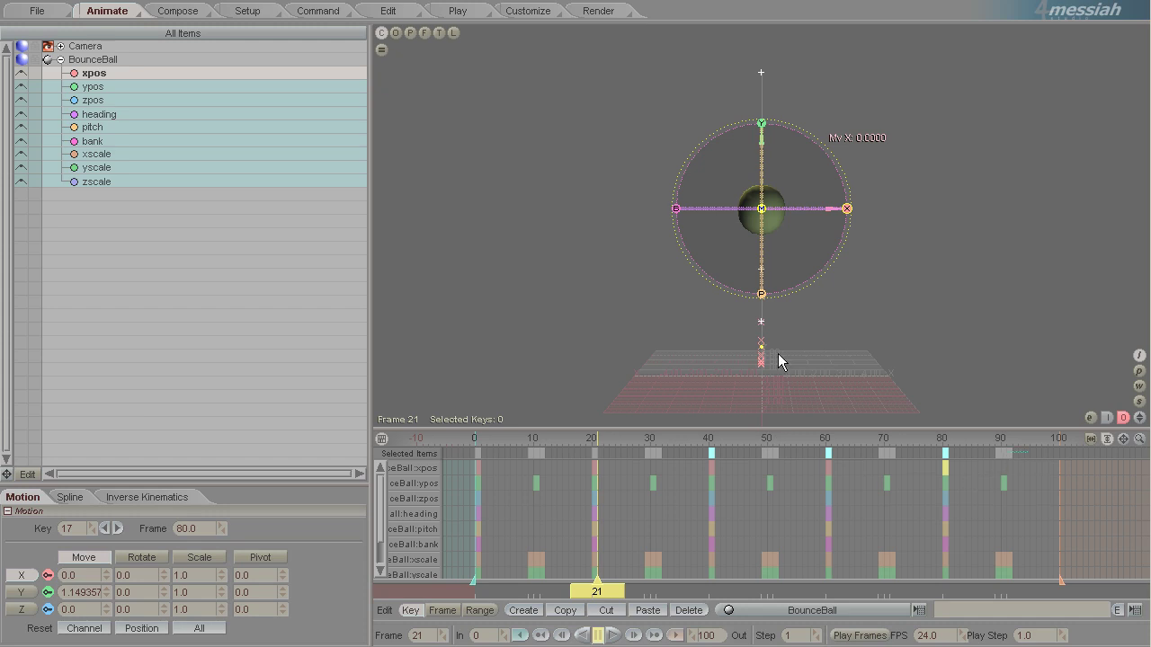
Shift all keys from frame 40 onward to start at frame 39, and the following contact keys onward to start at frame 47
{"action": "left_click_drag", "start_coordinate": [968, 453], "coordinate": [692, 451]}
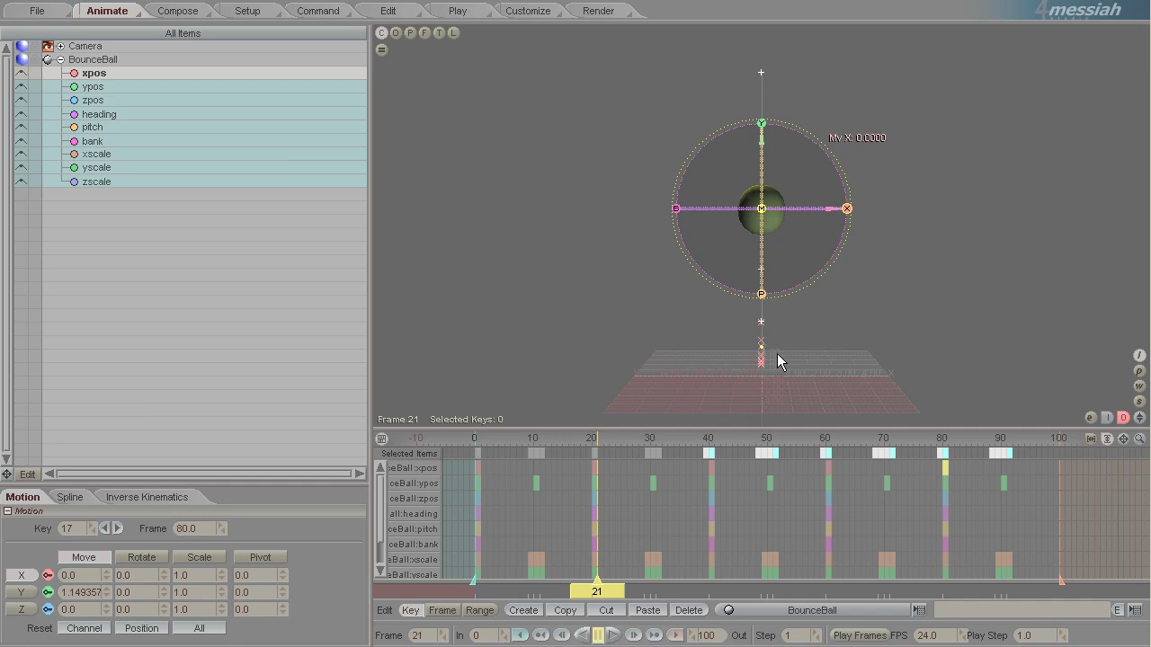
{"action": "left_click_drag", "start_coordinate": [712, 455], "coordinate": [707, 455]}
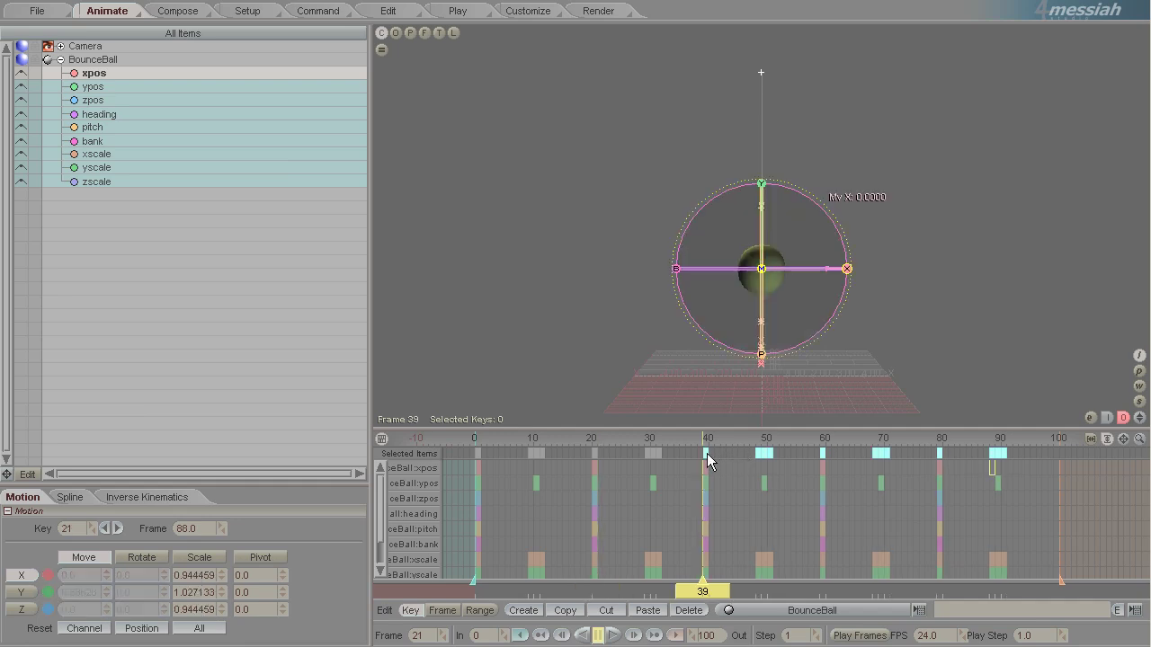
{"action": "left_click", "coordinate": [706, 453]}
{"action": "left_click_drag", "start_coordinate": [780, 361], "coordinate": [779, 364]}
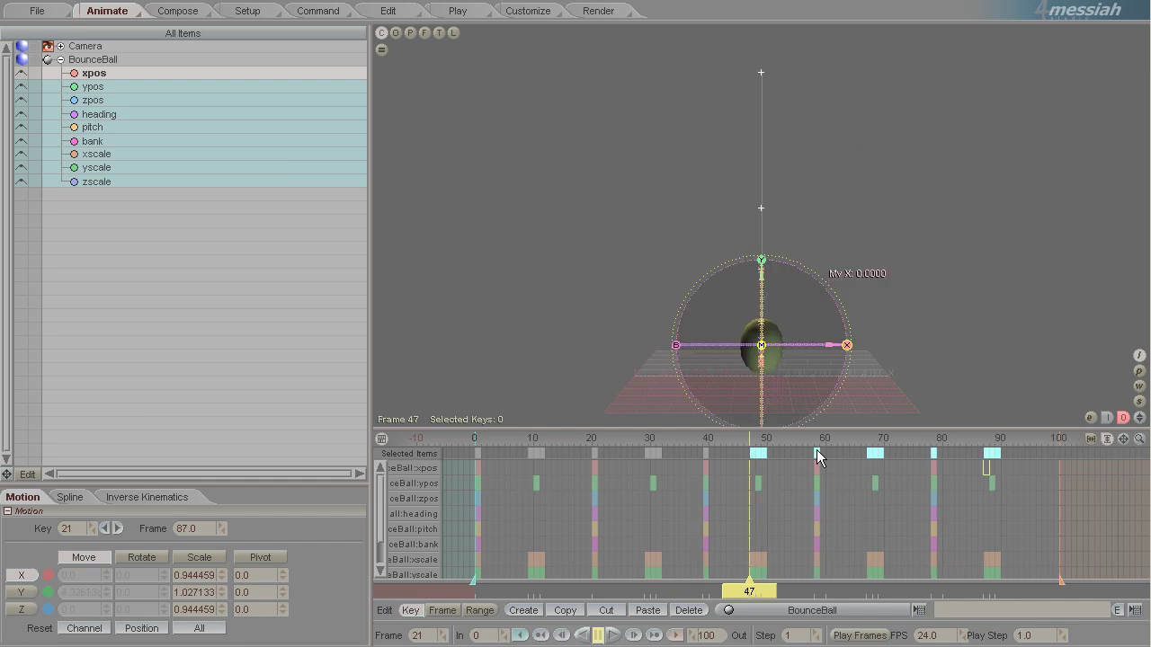
Shift the keys from the peak at frame 58 onward to frame 56, and the next contact keys onward to start at frame 63
{"action": "left_click", "coordinate": [764, 453]}
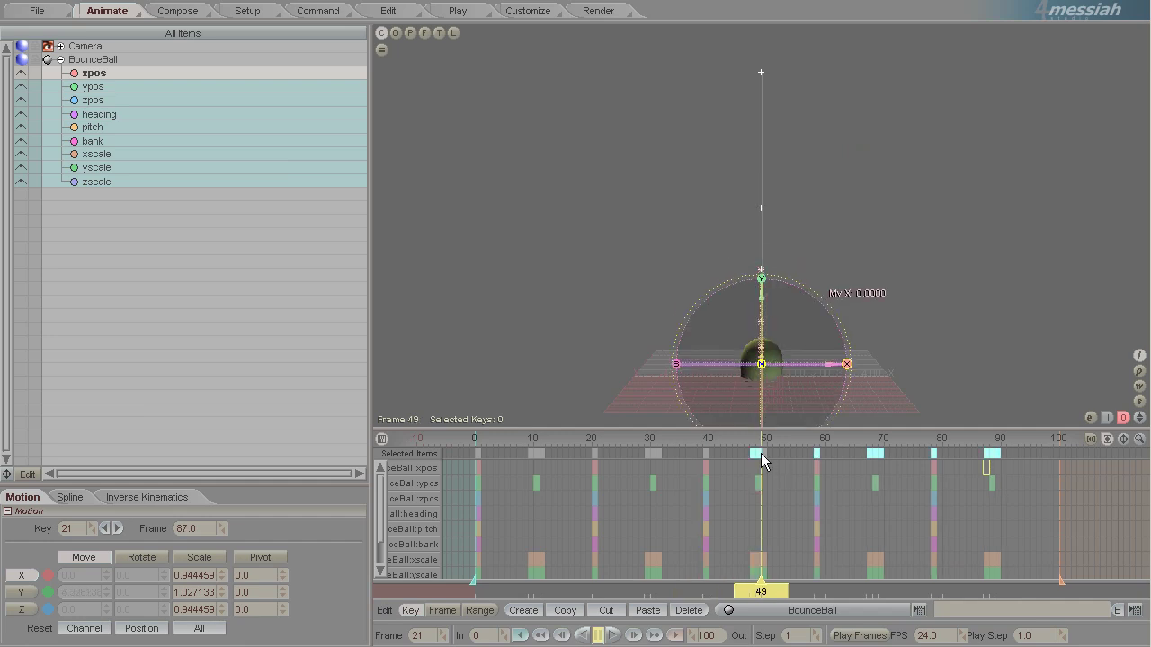
{"action": "left_click", "coordinate": [758, 454]}
{"action": "left_click", "coordinate": [751, 455]}
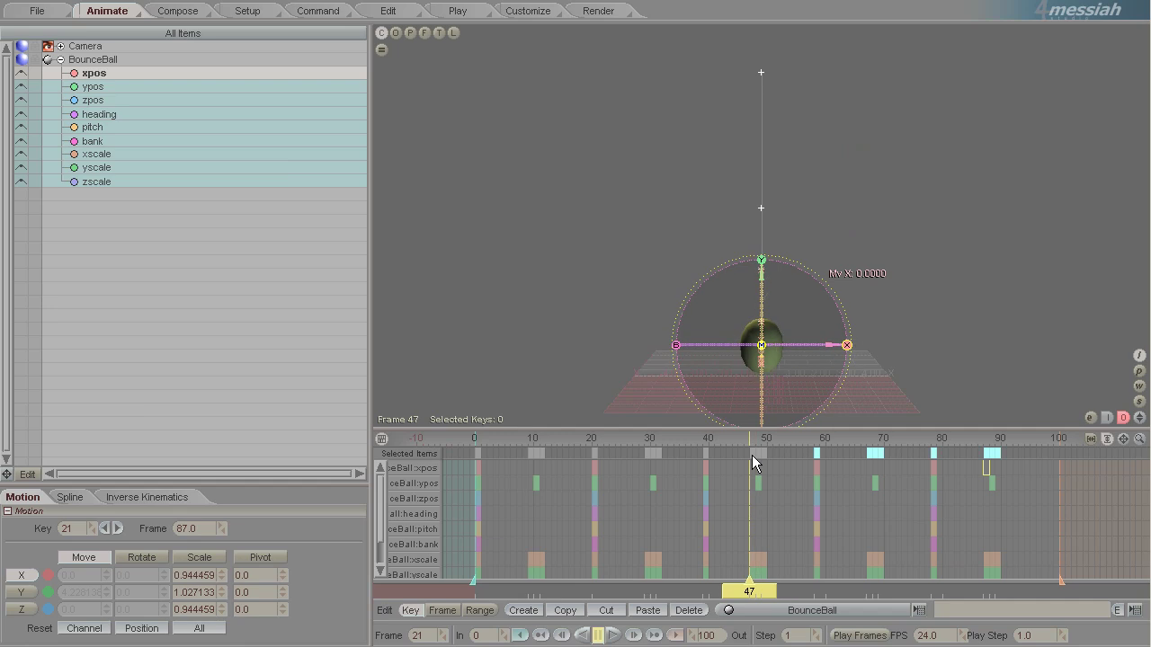
{"action": "mouse_move", "coordinate": [813, 454]}
{"action": "left_mouse_down"}
{"action": "mouse_move", "coordinate": [778, 354]}
{"action": "mouse_move", "coordinate": [805, 454]}
{"action": "left_mouse_up"}
{"action": "left_click", "coordinate": [807, 454]}
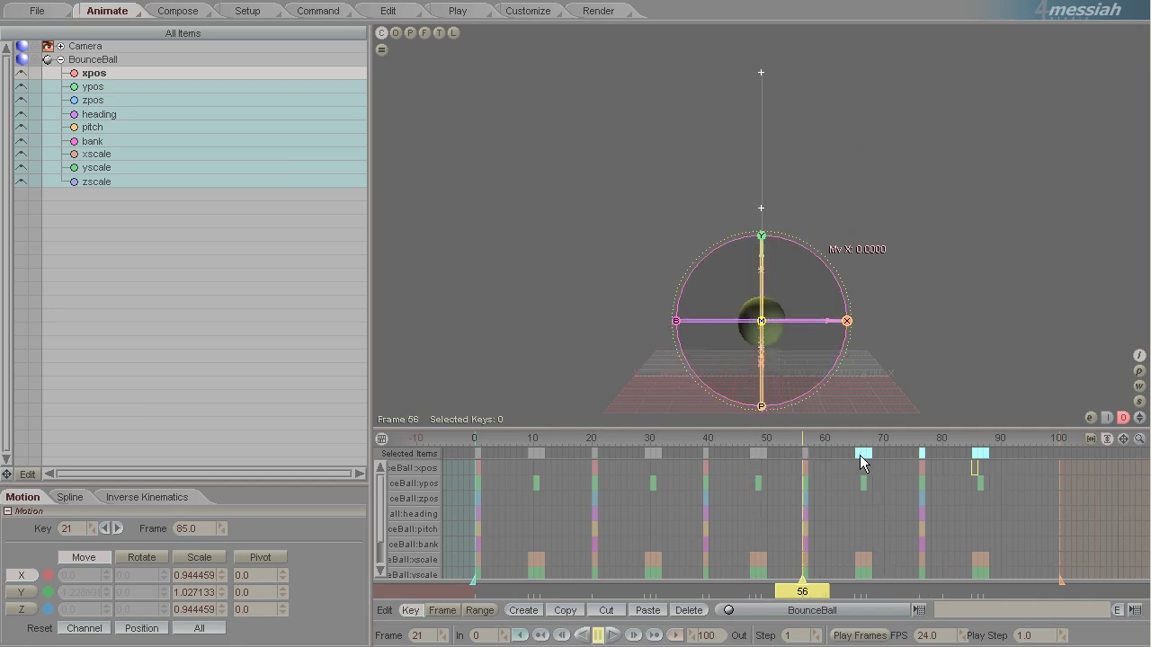
{"action": "left_click_drag", "start_coordinate": [777, 353], "coordinate": [847, 454]}
Shift the last peak and following keys from frame 74 to 71, and the final contact keys to start at frame 77
{"action": "left_click", "coordinate": [853, 454]}
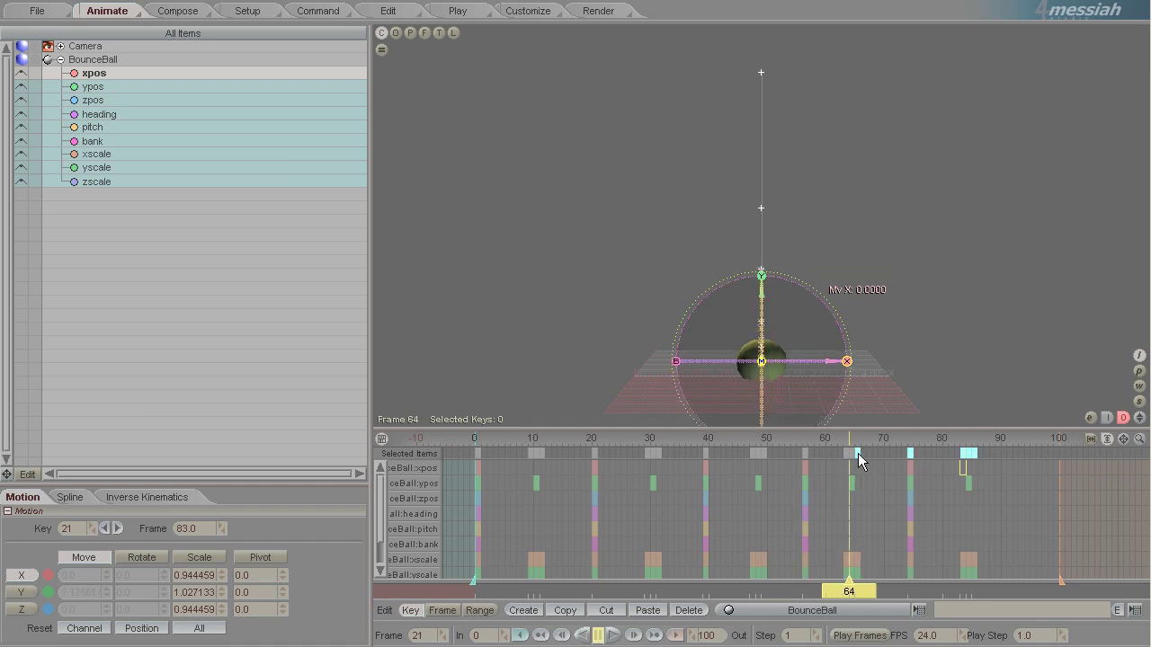
{"action": "left_click", "coordinate": [858, 453]}
{"action": "left_click_drag", "start_coordinate": [911, 457], "coordinate": [778, 353]}
{"action": "left_click_drag", "start_coordinate": [910, 454], "coordinate": [894, 456]}
{"action": "left_click", "coordinate": [894, 456]}
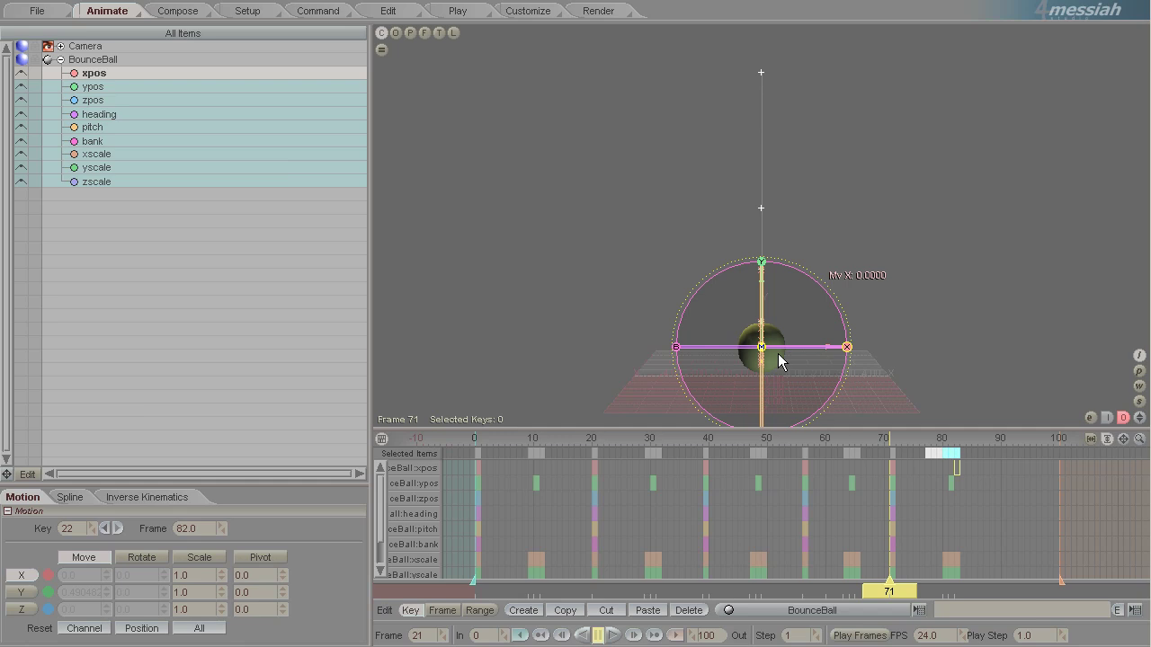
{"action": "left_click_drag", "start_coordinate": [949, 454], "coordinate": [932, 460]}
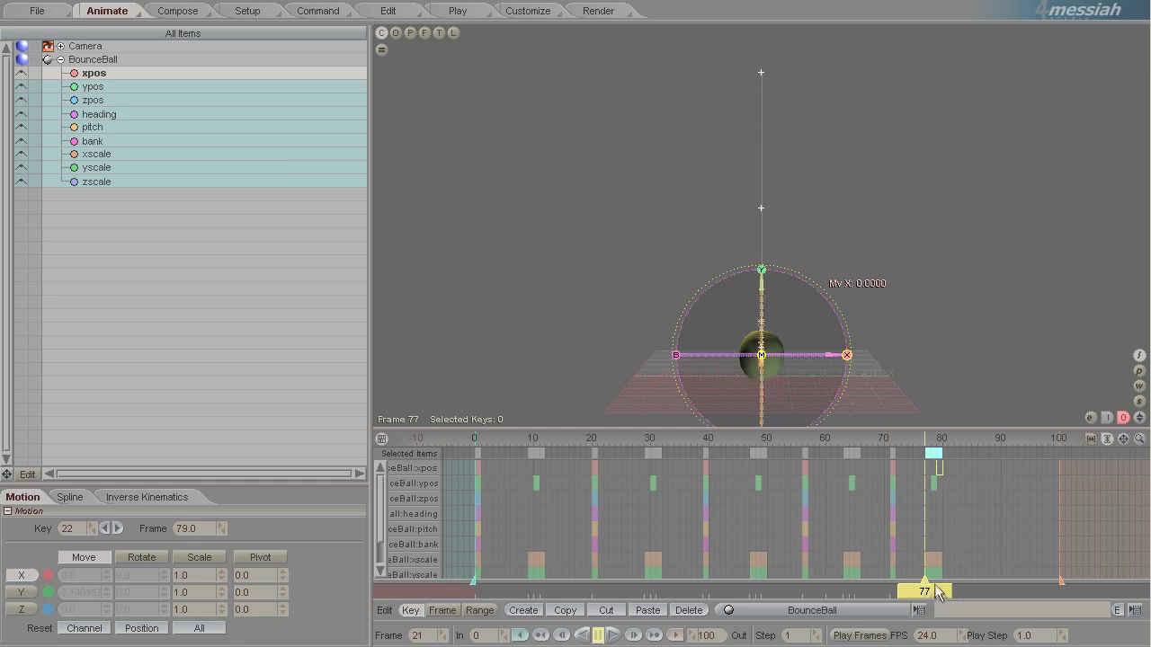
Switch the timeline back to the curve graph and return to the start of the animation
{"action": "left_click", "coordinate": [381, 440]}
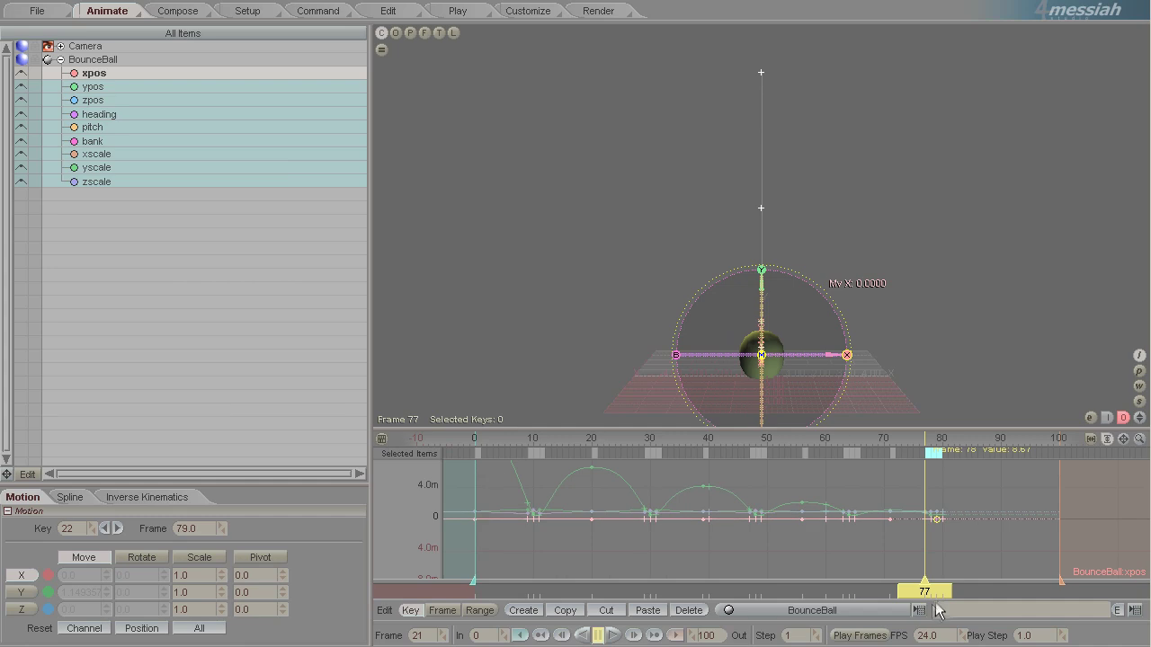
{"action": "left_click_drag", "start_coordinate": [924, 590], "coordinate": [474, 590]}
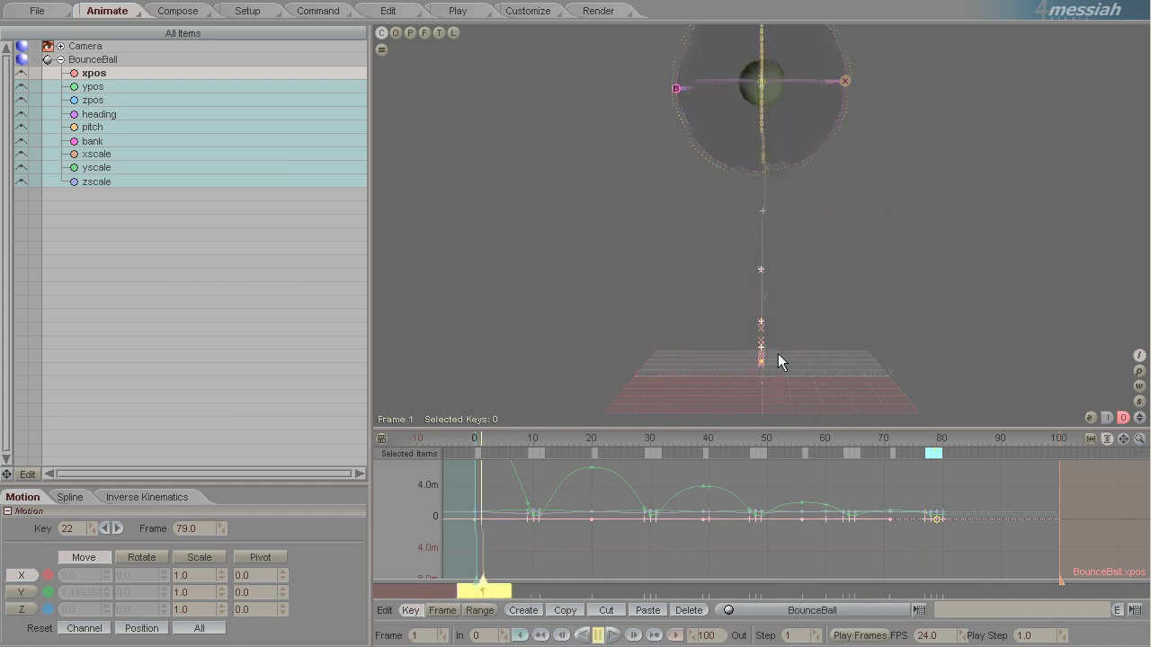
Play back the animation to review the retimed bounces, and stop playback near frame 84
{"action": "left_click", "coordinate": [615, 636]}
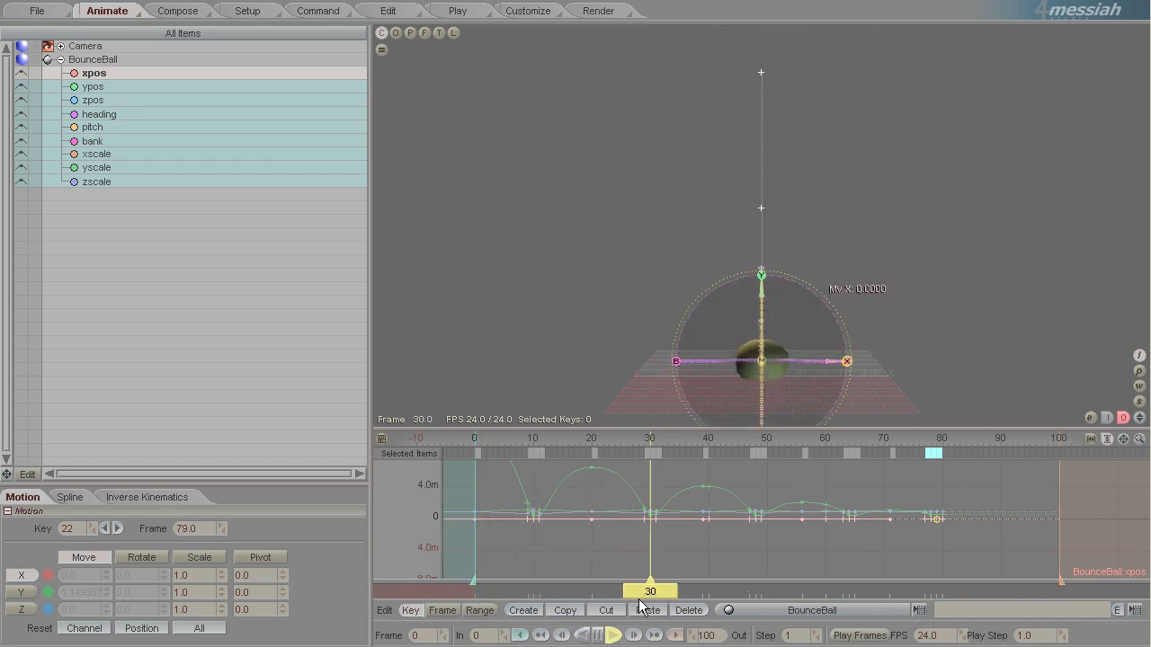
{"action": "left_click", "coordinate": [600, 636]}
{"action": "right_click_drag", "start_coordinate": [779, 356], "coordinate": [778, 355]}
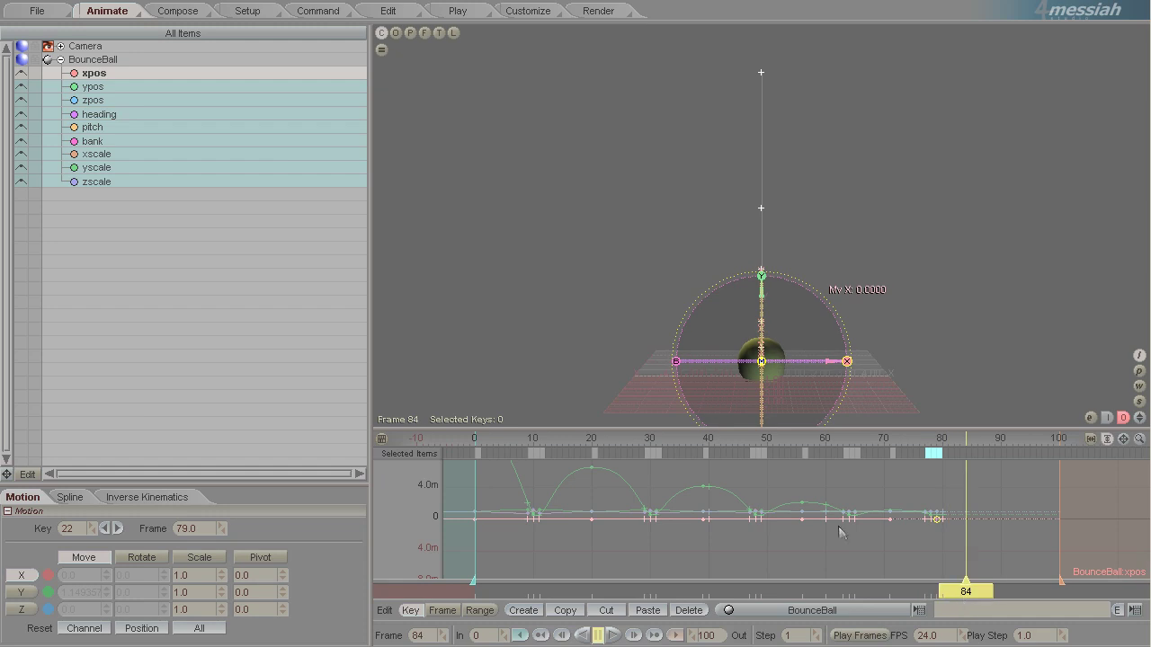
Isolate BounceBall's ypos channel and, in the left view, key a last small bounce at frames 84 and 89, ending at Y about 0.7152
{"action": "left_click", "coordinate": [99, 60]}
{"action": "left_click", "coordinate": [94, 88]}
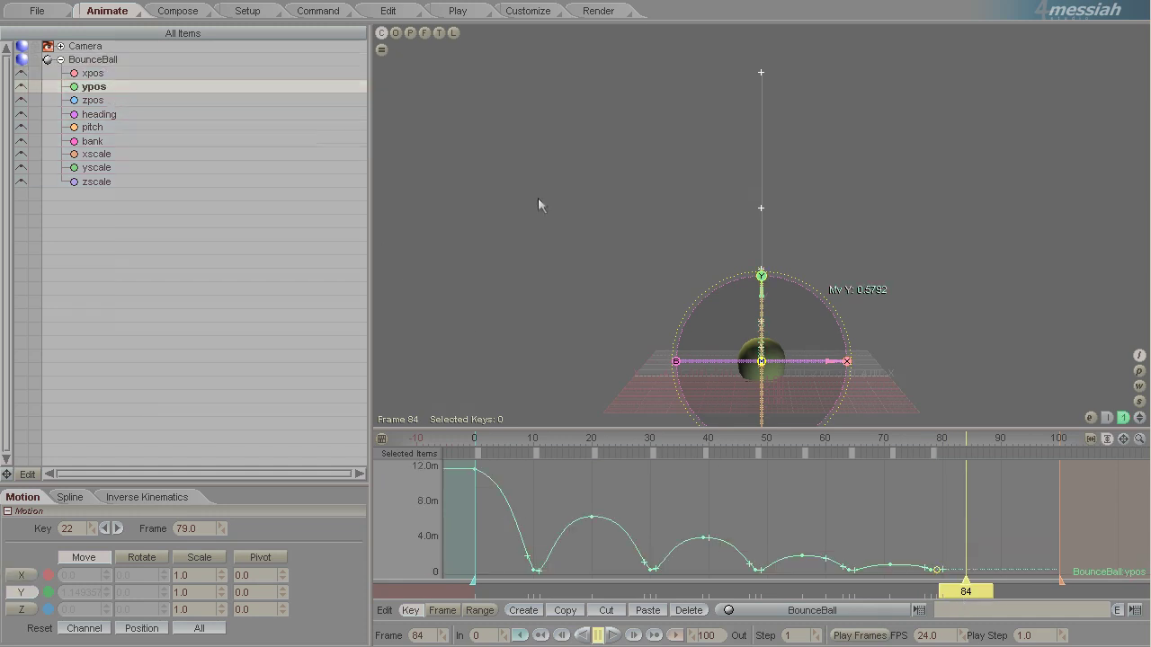
{"action": "left_click", "coordinate": [453, 33]}
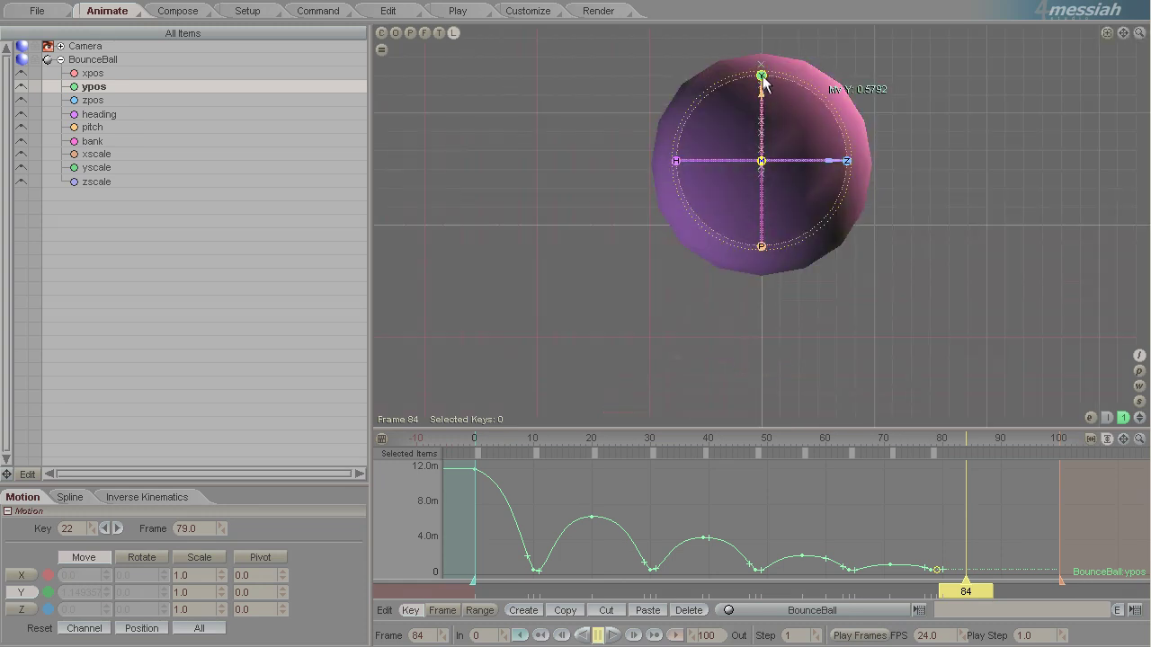
{"action": "left_click_drag", "start_coordinate": [781, 363], "coordinate": [778, 357]}
{"action": "left_click_drag", "start_coordinate": [988, 596], "coordinate": [1016, 596]}
{"action": "left_click_drag", "start_coordinate": [761, 52], "coordinate": [762, 59]}
{"action": "scroll", "coordinate": [916, 242], "scroll_direction": "down", "scroll_amount": 3}
{"action": "scroll", "coordinate": [916, 243], "scroll_direction": "down", "scroll_amount": 1}
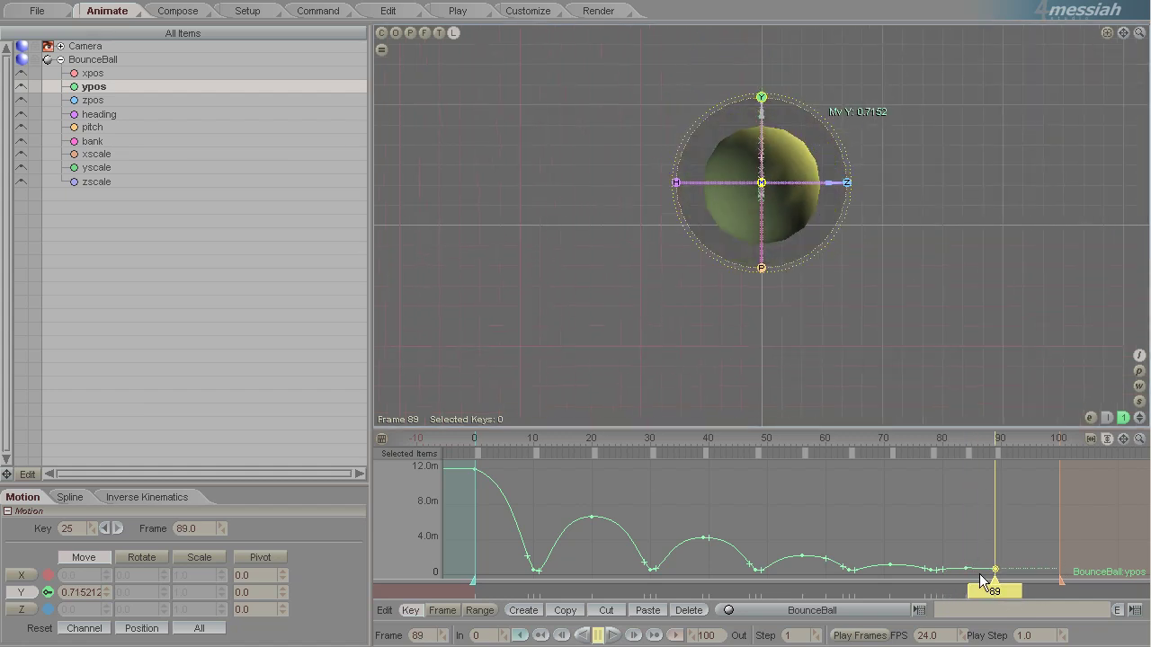
Inspect the contact near frame 48 in the perspective view and add a Melt effect with a Null to BounceBall in setup mode
{"action": "left_click_drag", "start_coordinate": [987, 590], "coordinate": [870, 590]}
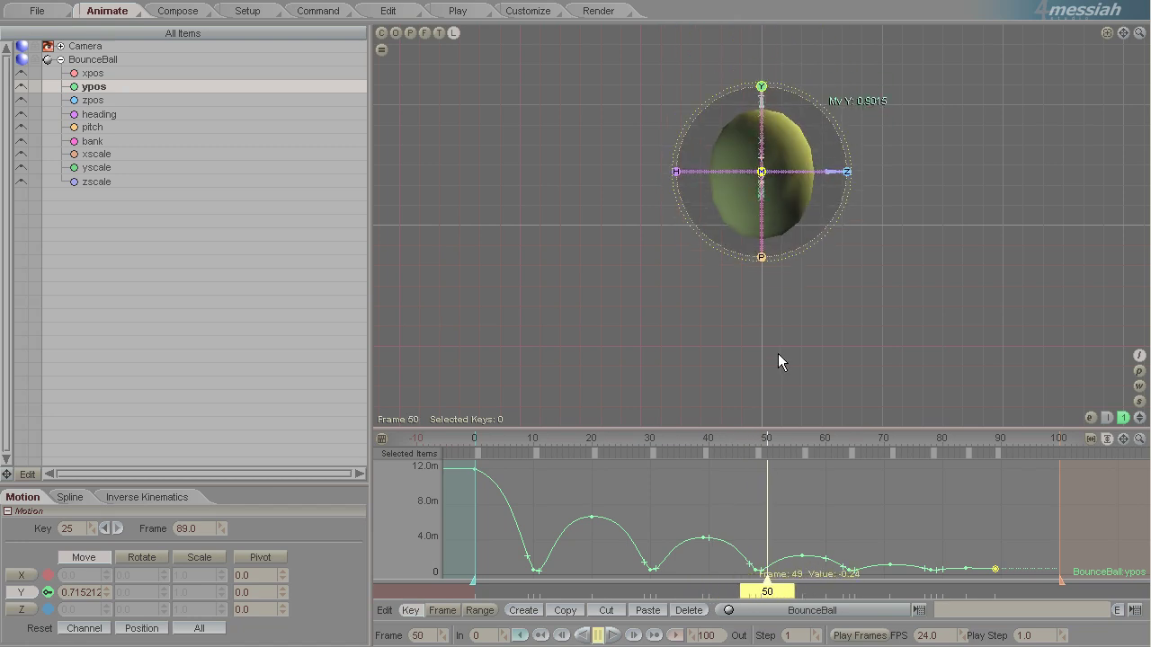
{"action": "left_click", "coordinate": [411, 32]}
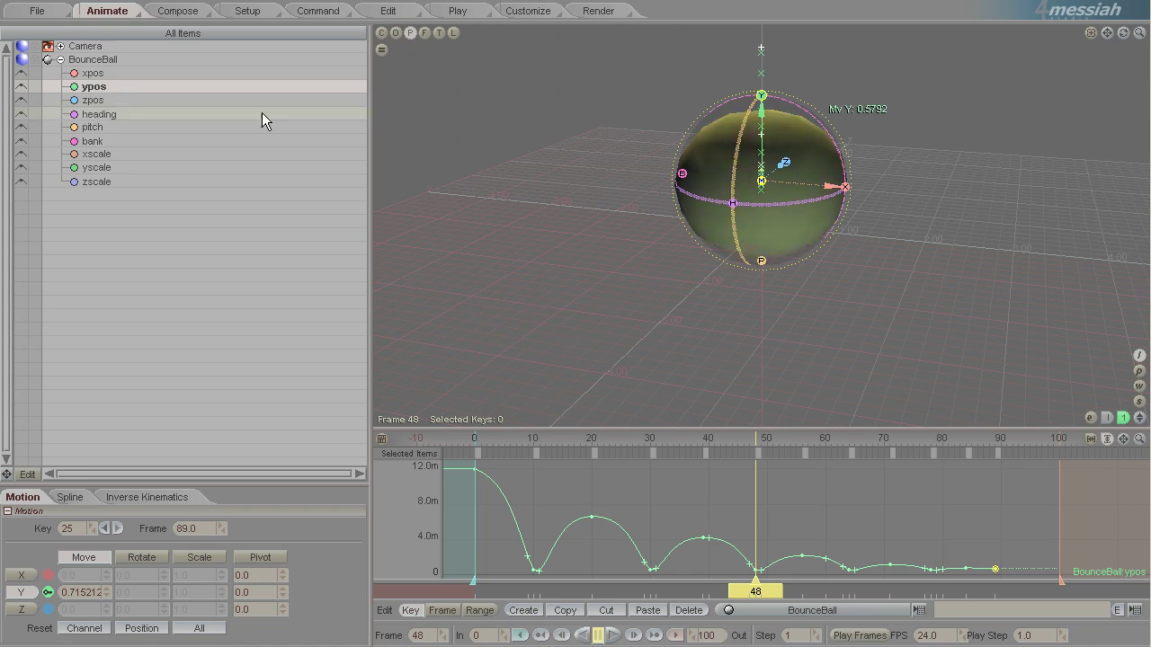
{"action": "left_click", "coordinate": [114, 63]}
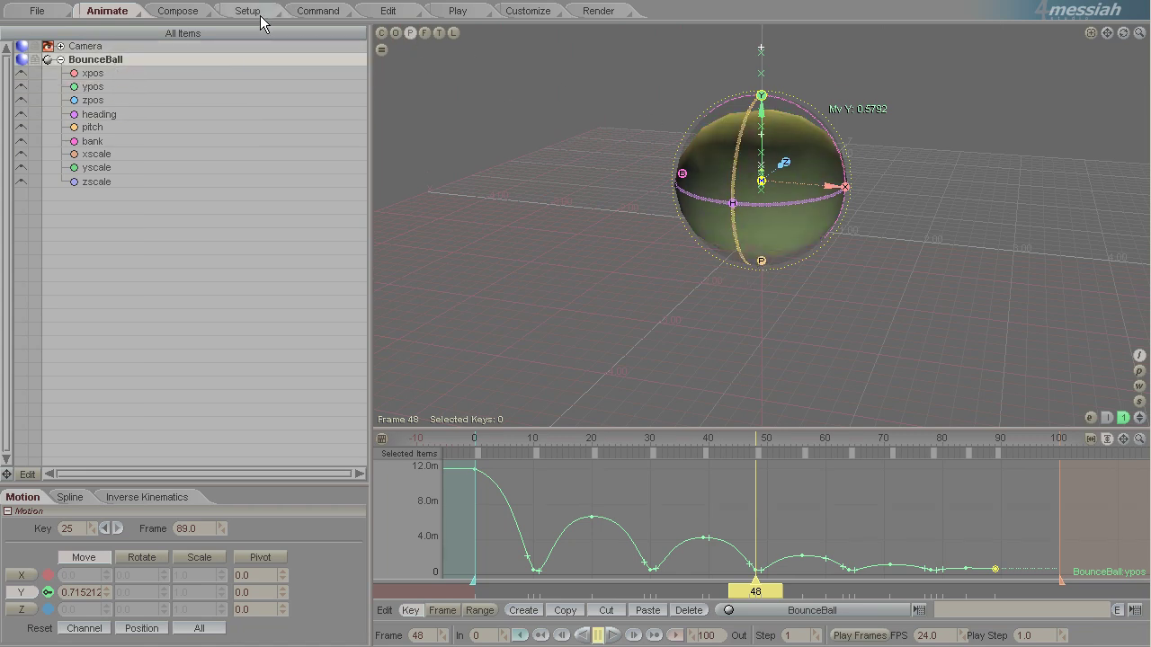
{"action": "left_click", "coordinate": [256, 13]}
{"action": "left_click", "coordinate": [93, 54]}
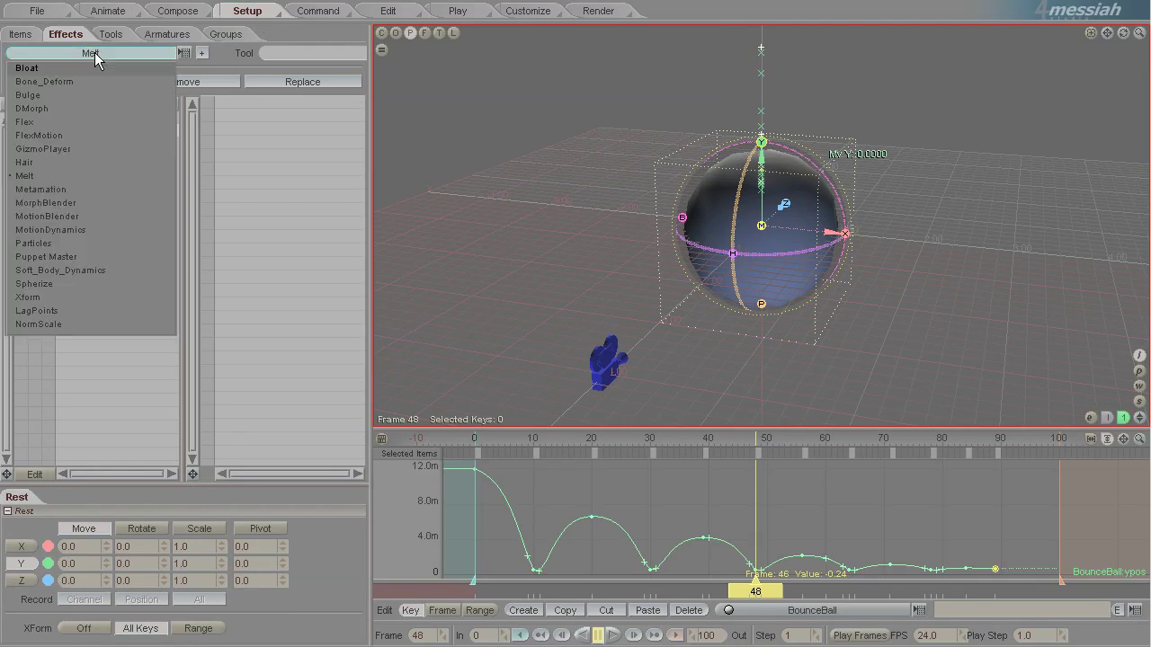
{"action": "left_click", "coordinate": [240, 13]}
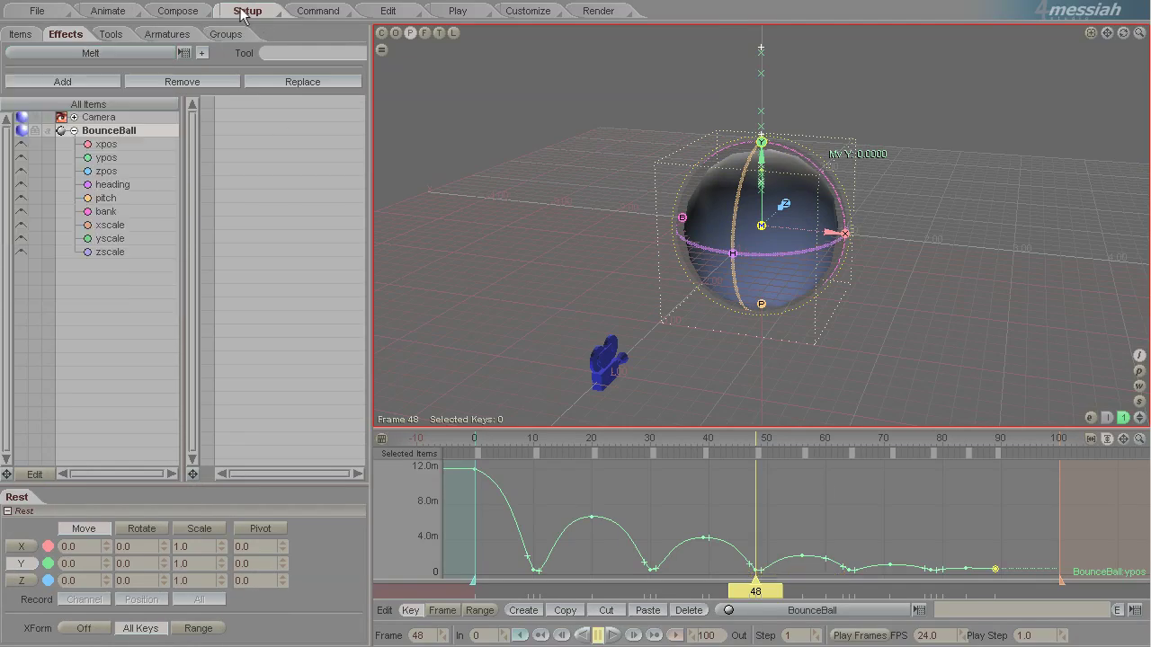
{"action": "left_click", "coordinate": [97, 50]}
{"action": "left_click", "coordinate": [79, 176]}
{"action": "left_click", "coordinate": [205, 56]}
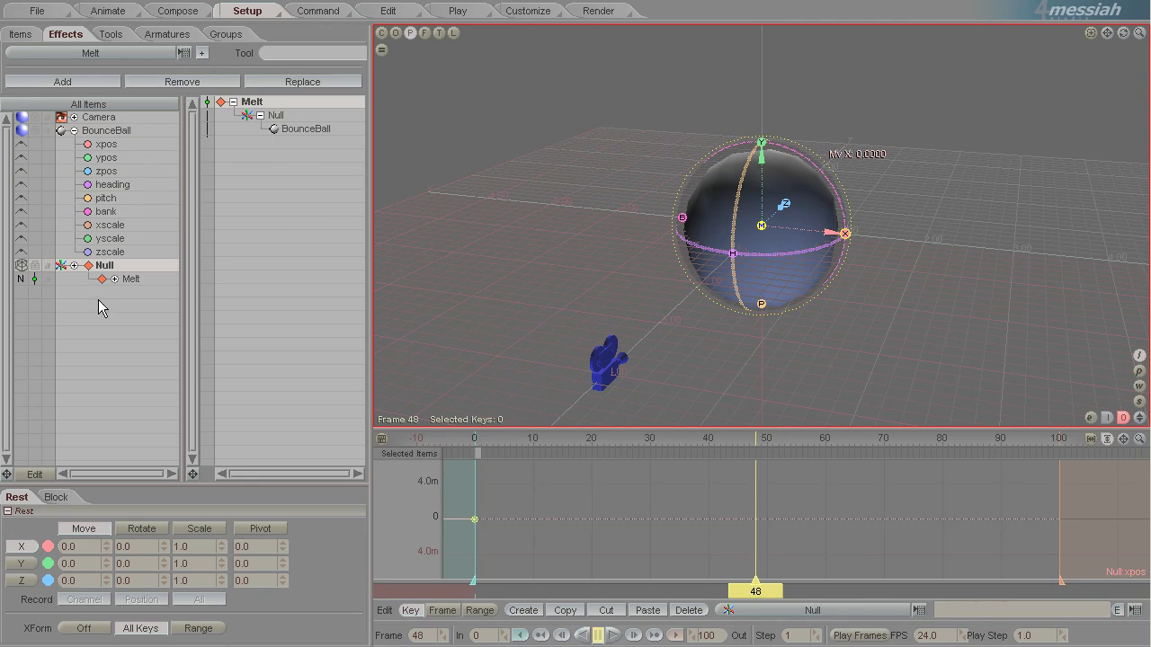
Return to animation mode and scrub forward to frame 65 in a close left view to examine how Melt deforms the ball
{"action": "left_click", "coordinate": [108, 11]}
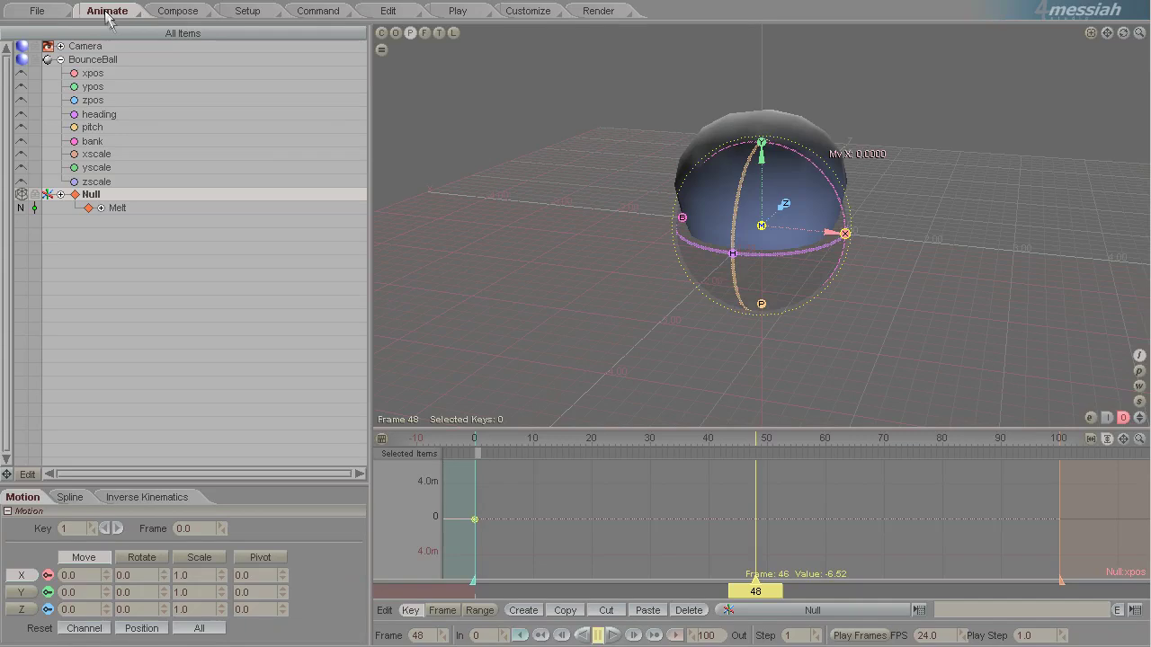
{"action": "left_click", "coordinate": [453, 34]}
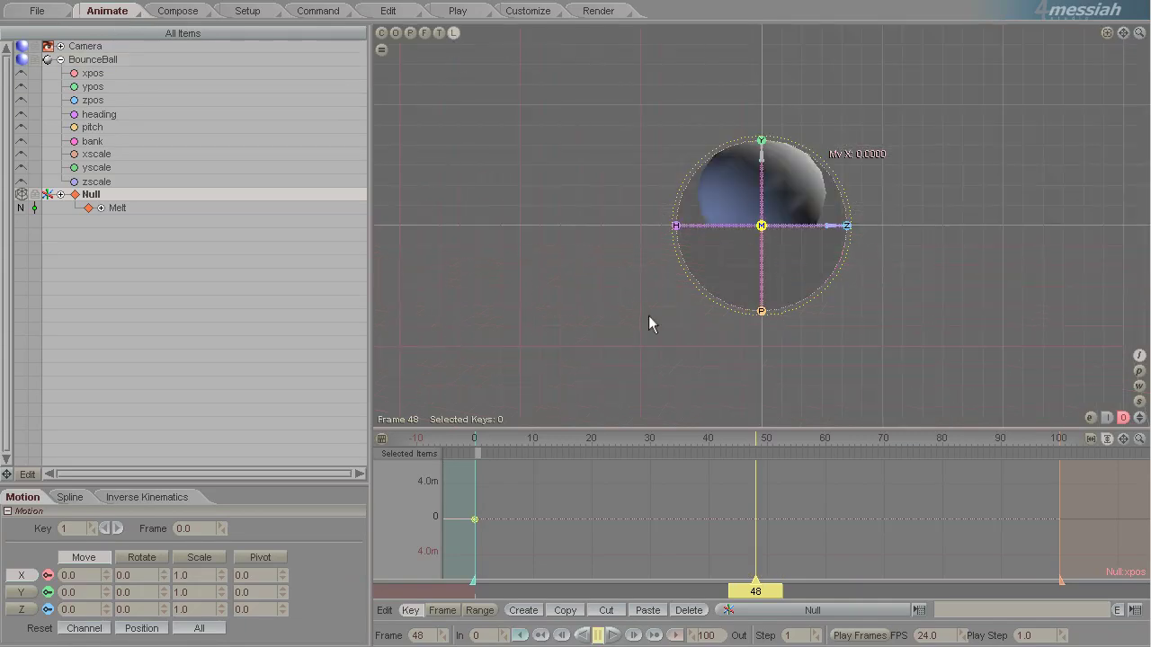
{"action": "scroll", "coordinate": [633, 207], "scroll_direction": "up", "scroll_amount": 5}
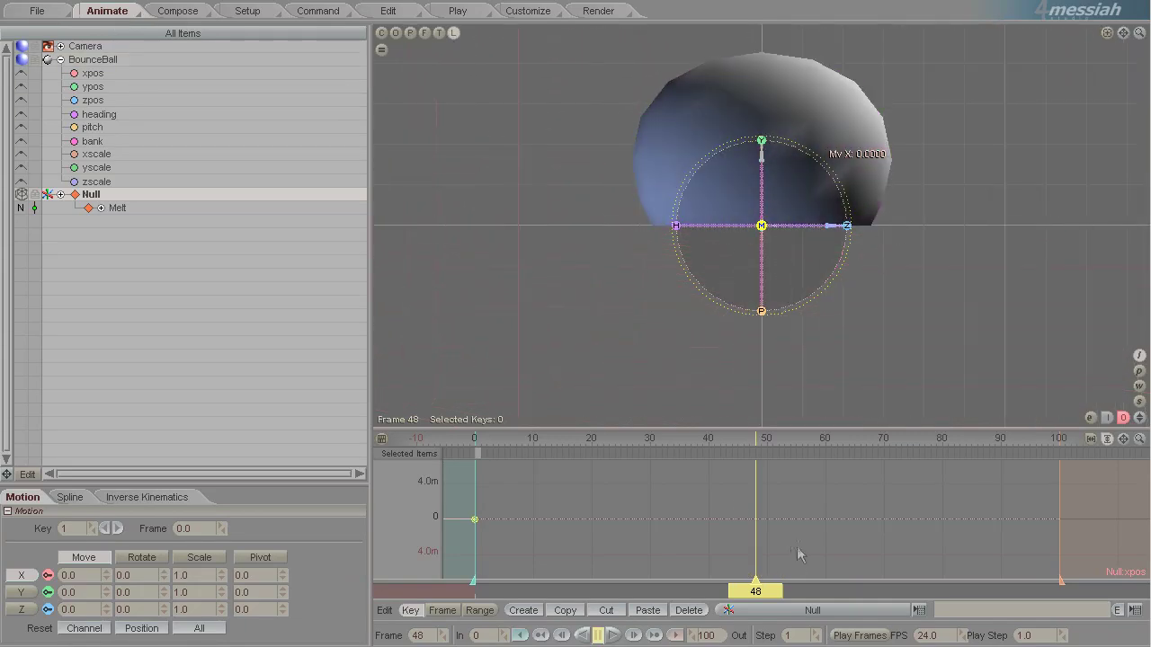
{"action": "left_click_drag", "start_coordinate": [762, 589], "coordinate": [882, 590]}
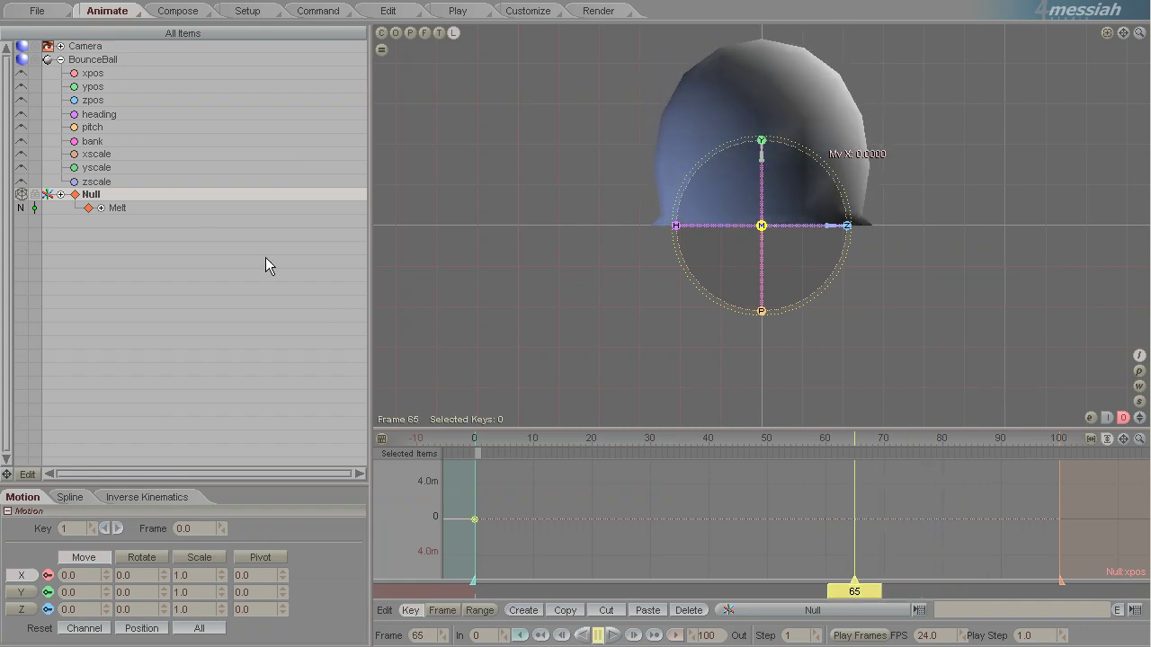
Set the Melt effect's Melt Spread to 0.0 at frame 0
{"action": "left_click", "coordinate": [126, 208]}
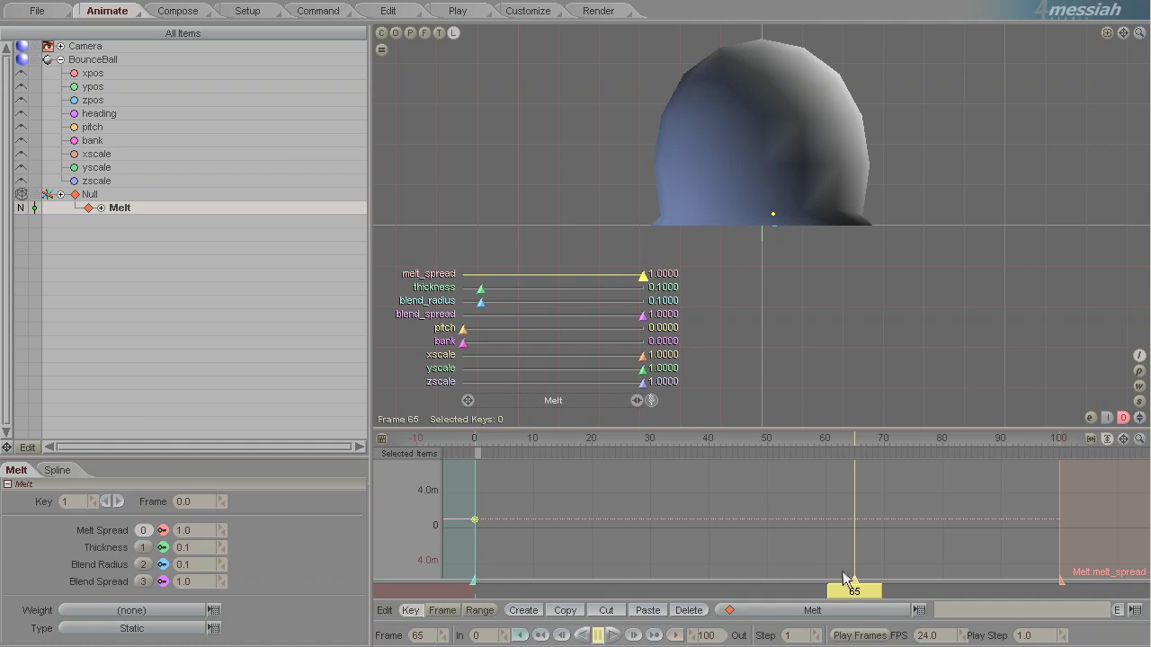
{"action": "left_click_drag", "start_coordinate": [853, 583], "coordinate": [471, 595]}
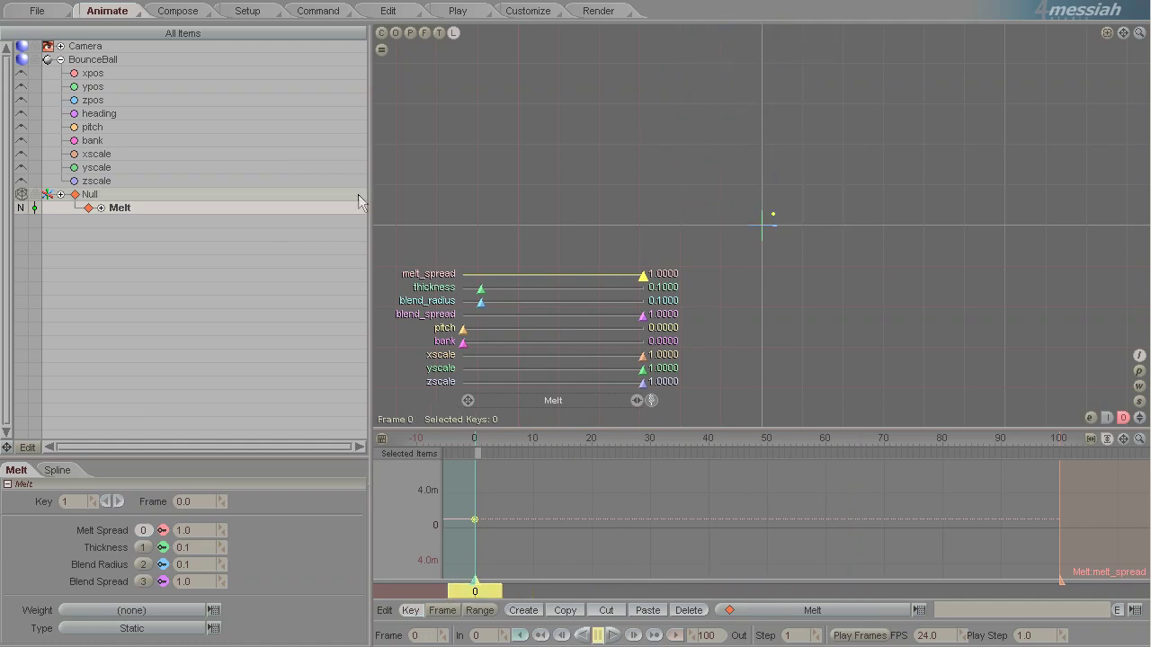
{"action": "left_click_drag", "start_coordinate": [779, 353], "coordinate": [774, 354]}
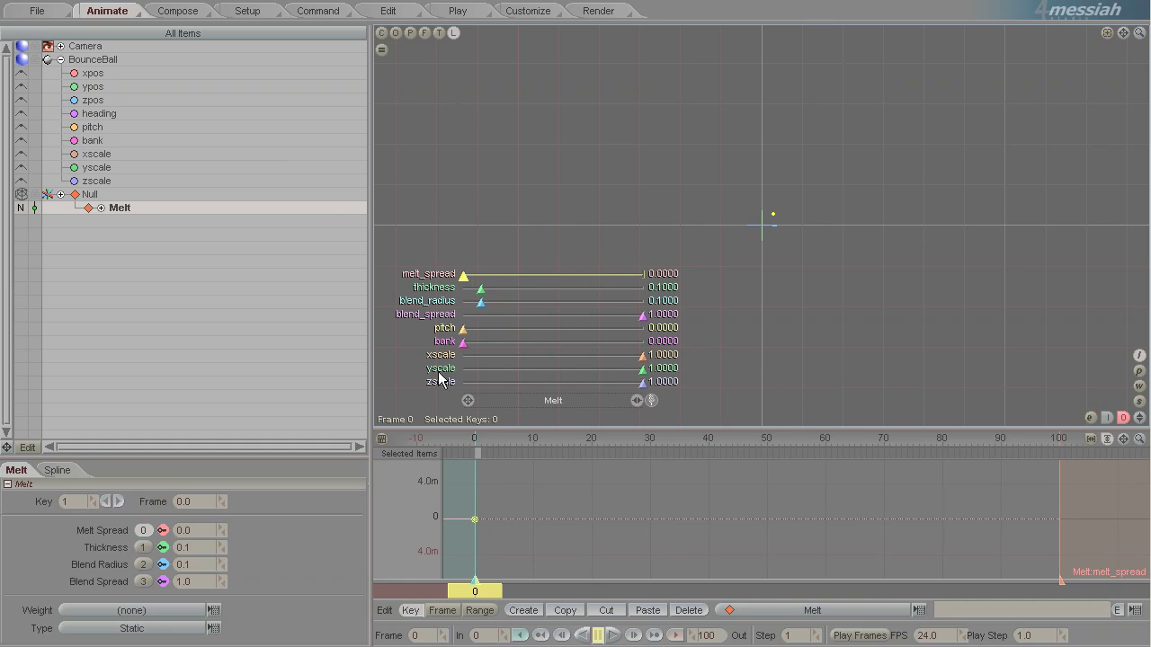
Step frame by frame through the ground contacts up to frame 47 to examine the melted ball's shape at the floor
{"action": "mouse_move", "coordinate": [487, 590]}
{"action": "left_mouse_down"}
{"action": "mouse_move", "coordinate": [580, 590]}
{"action": "mouse_move", "coordinate": [545, 590]}
{"action": "left_mouse_up"}
{"action": "key", "text": "Right"}
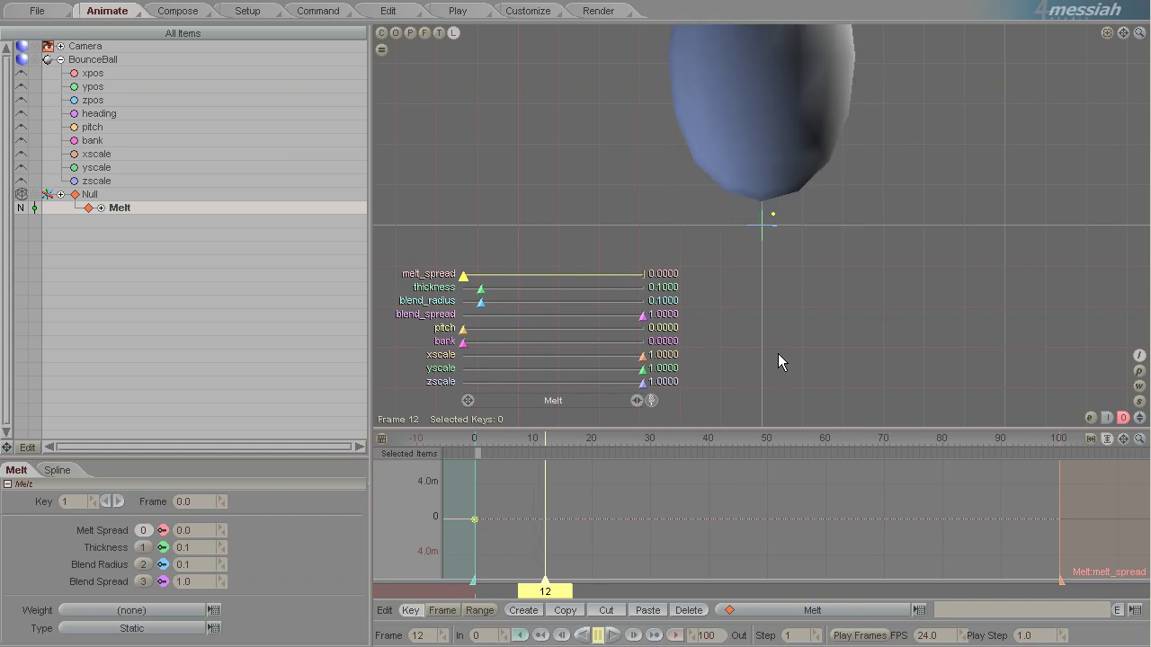
{"action": "key", "text": "Left"}
{"action": "key", "text": "Right"}
{"action": "key", "text": "Right"}
{"action": "key", "text": "Right"}
{"action": "key", "text": "Right"}
{"action": "key", "text": "Left"}
{"action": "key", "text": "Left"}
{"action": "key", "text": "Left"}
{"action": "key", "text": "Left"}
{"action": "key", "text": "Left"}
{"action": "key", "text": "Right"}
{"action": "key", "text": "Right"}
{"action": "key", "text": "Right"}
{"action": "key", "text": "Right"}
{"action": "key", "text": "Right"}
{"action": "key", "text": "Right"}
{"action": "key", "text": "Right"}
{"action": "key", "text": "Right"}
{"action": "key", "text": "Right"}
{"action": "key", "text": "Right"}
{"action": "key", "text": "Right"}
{"action": "key", "text": "Right"}
{"action": "key", "text": "Right"}
{"action": "key", "text": "Right"}
{"action": "key", "text": "Right"}
{"action": "key", "text": "Right"}
{"action": "key", "text": "Right"}
{"action": "key", "text": "Right"}
{"action": "key", "text": "Right"}
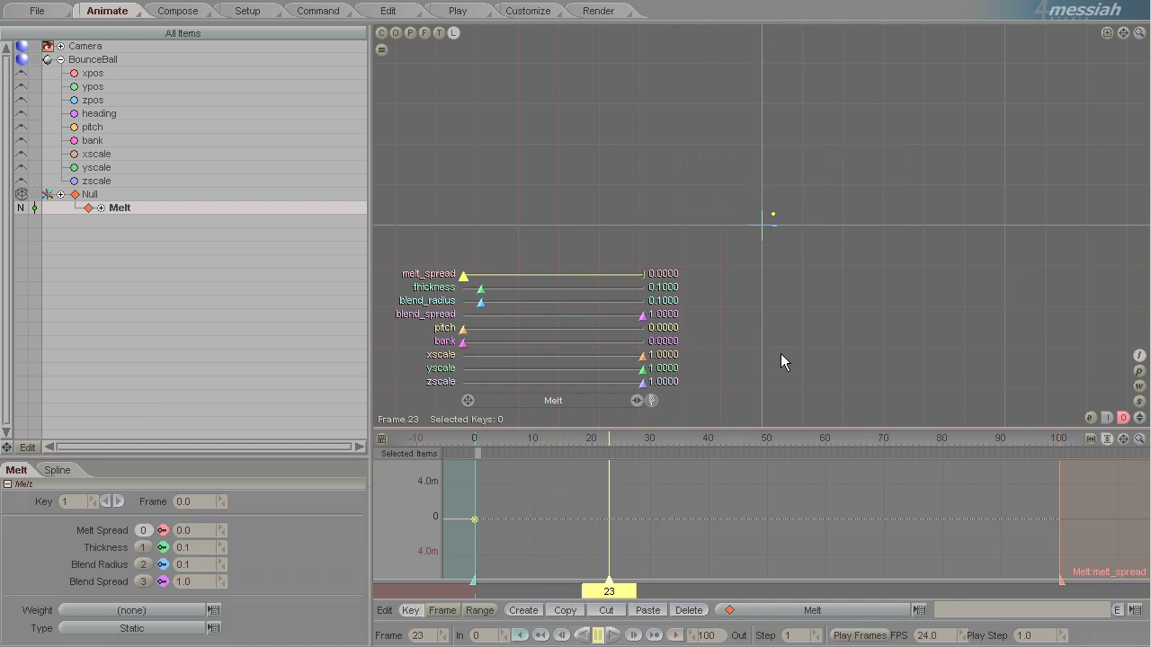
{"action": "key", "text": "Right"}
{"action": "key", "text": "Right"}
{"action": "key", "text": "Right"}
{"action": "key", "text": "Right"}
{"action": "key", "text": "Right"}
{"action": "key", "text": "Right"}
{"action": "key", "text": "Right"}
{"action": "key", "text": "Right"}
{"action": "key", "text": "Right"}
{"action": "key", "text": "Right"}
{"action": "key", "text": "Right"}
{"action": "key", "text": "Right"}
{"action": "key", "text": "Right"}
{"action": "key", "text": "Right"}
{"action": "key", "text": "Right"}
{"action": "key", "text": "Right"}
{"action": "key", "text": "Right"}
{"action": "key", "text": "Right"}
{"action": "key", "text": "Right"}
{"action": "key", "text": "Right"}
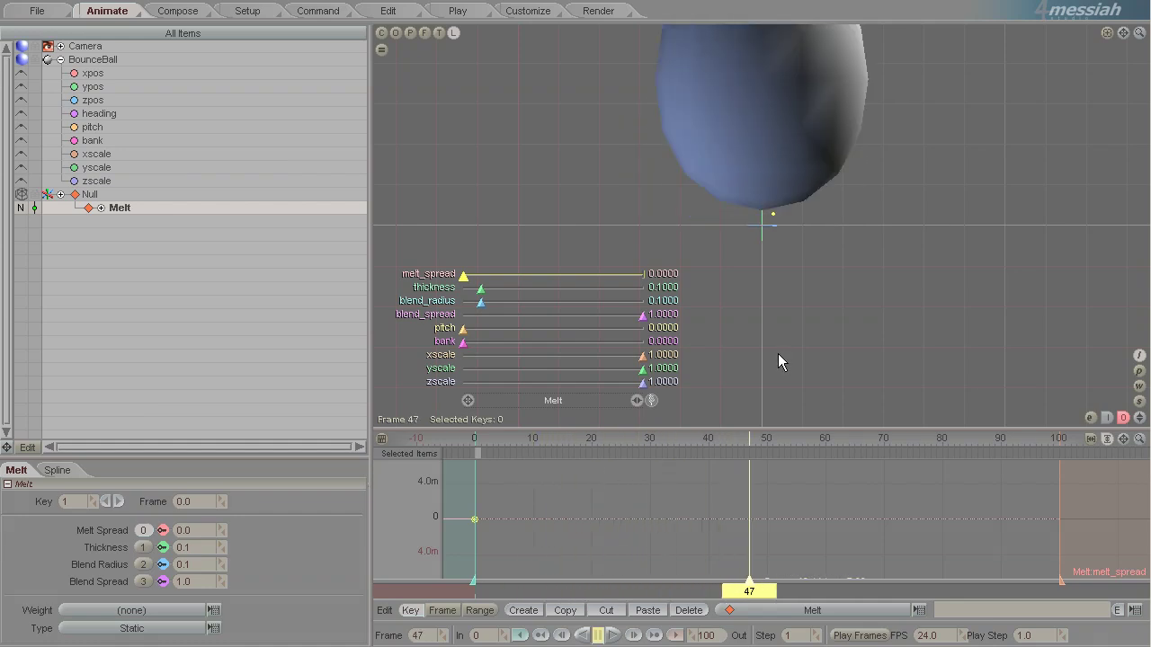
Rewind to frame 0 in the camera view and play the animation to review the bounce with the Melt effect
{"action": "left_click", "coordinate": [381, 32]}
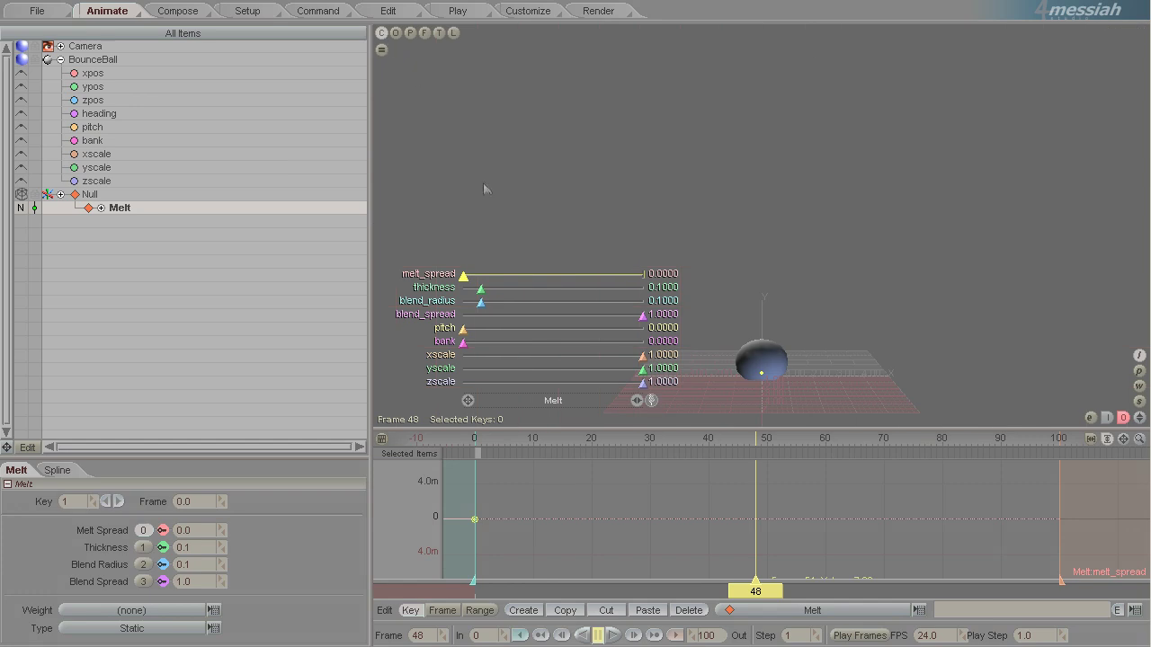
{"action": "key", "text": "Left"}
{"action": "key", "text": "Left"}
{"action": "key", "text": "Left"}
{"action": "key", "text": "Left"}
{"action": "key", "text": "Left"}
{"action": "key", "text": "Left"}
{"action": "key", "text": "Left"}
{"action": "key", "text": "Left"}
{"action": "key", "text": "Left"}
{"action": "key", "text": "Left"}
{"action": "key", "text": "Left"}
{"action": "key", "text": "Left"}
{"action": "key", "text": "Left"}
{"action": "key", "text": "Left"}
{"action": "key", "text": "Left"}
{"action": "key", "text": "Left"}
{"action": "key", "text": "Left"}
{"action": "key", "text": "Left"}
{"action": "key", "text": "Left"}
{"action": "key", "text": "Left"}
{"action": "key", "text": "Left"}
{"action": "key", "text": "Left"}
{"action": "key", "text": "Left"}
{"action": "key", "text": "Left"}
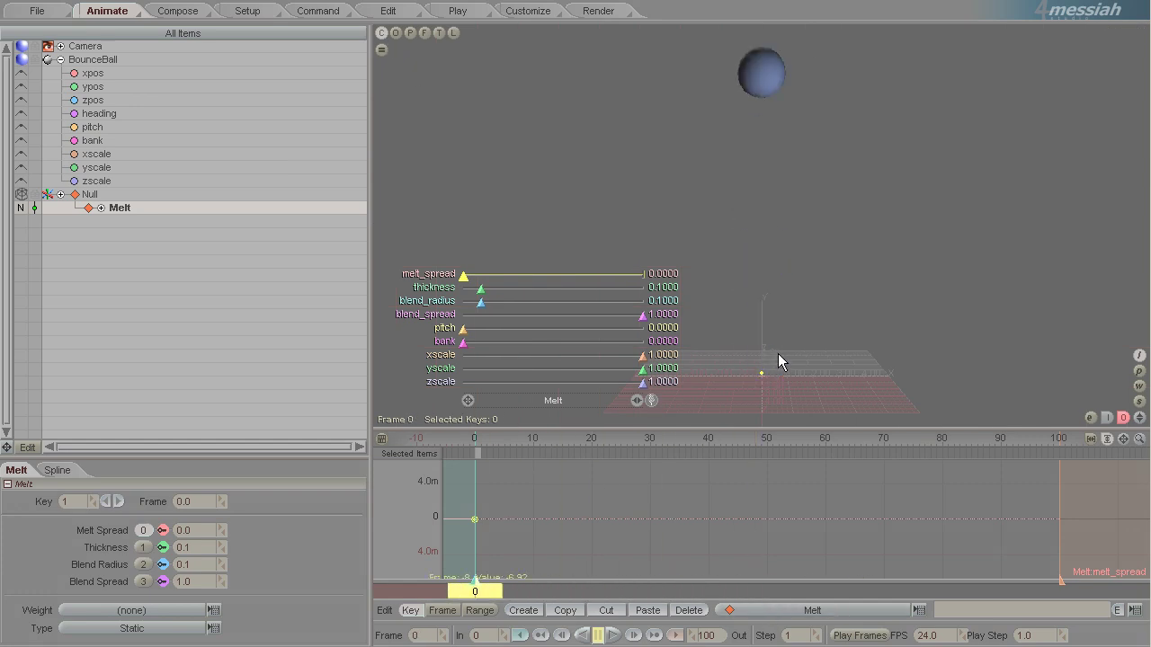
{"action": "left_click", "coordinate": [614, 635]}
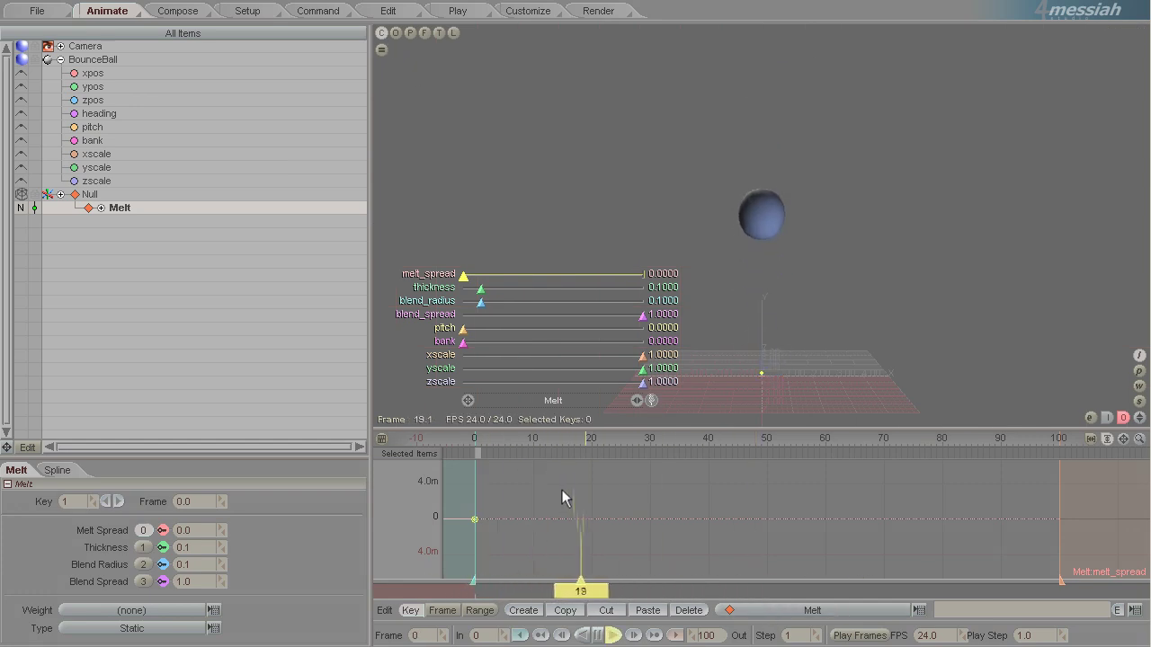